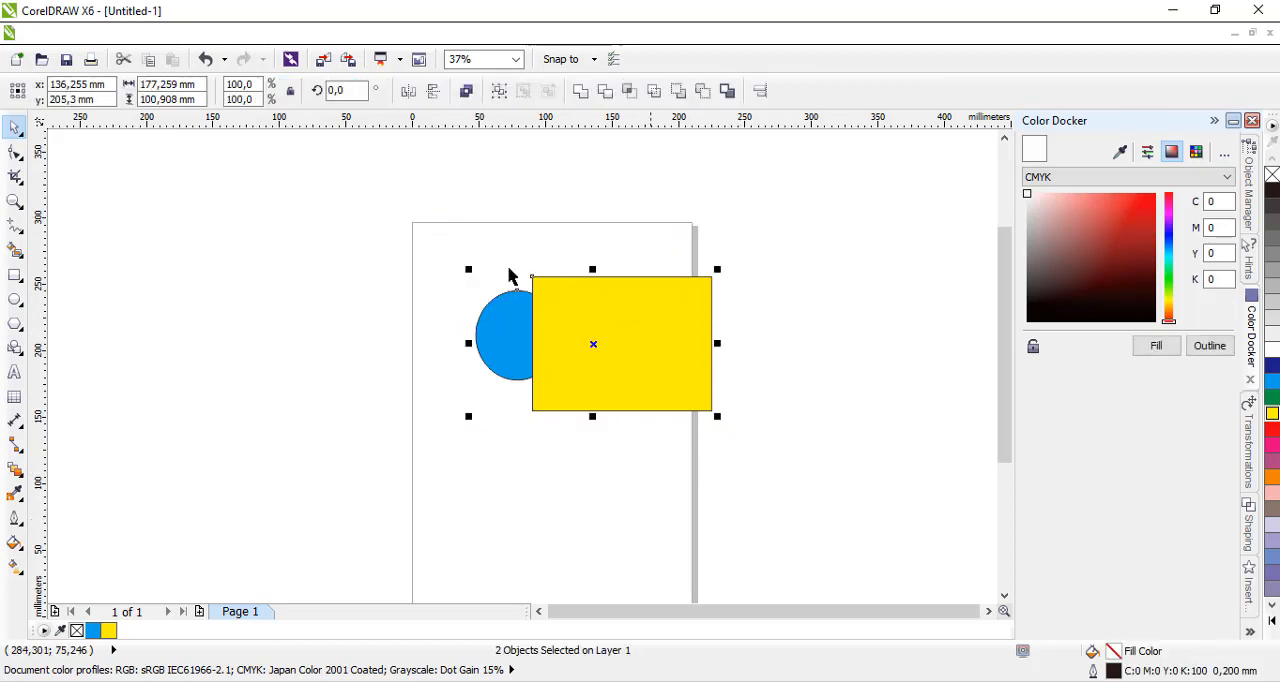
Weld the blue circle and the yellow rectangle into one yellow shape, selecting the circle first.
click(625, 497)
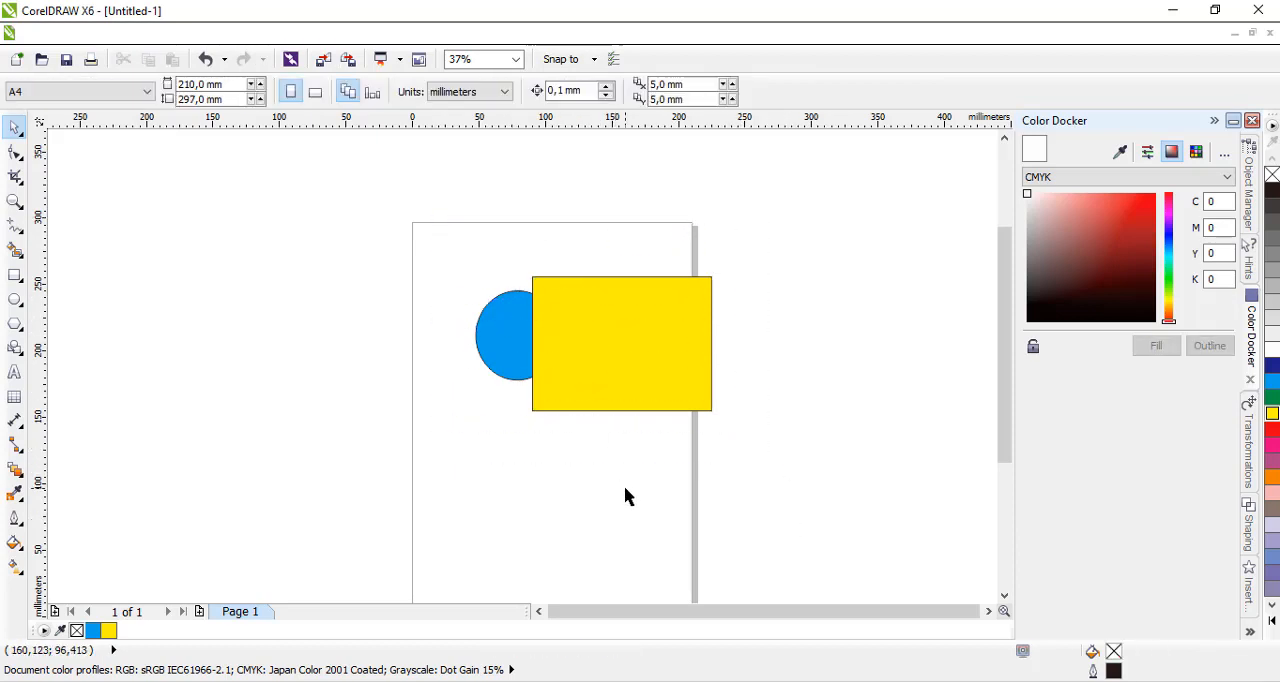
click(510, 333)
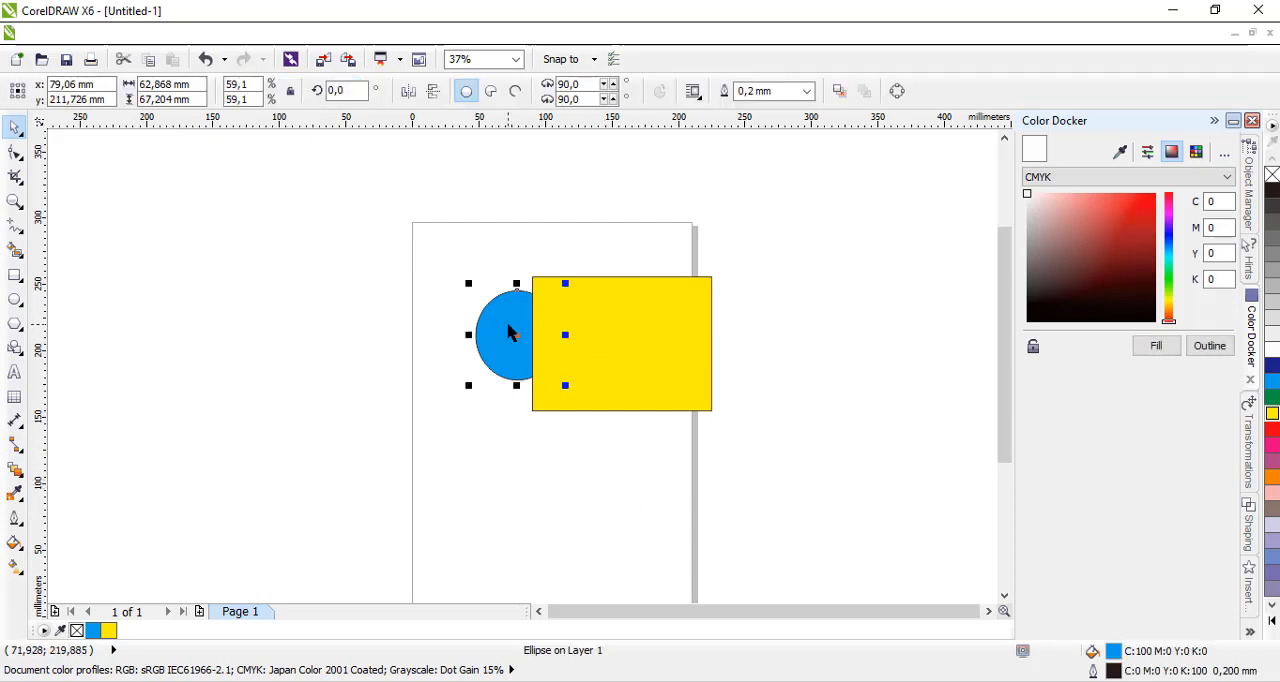
shift+click(660, 318)
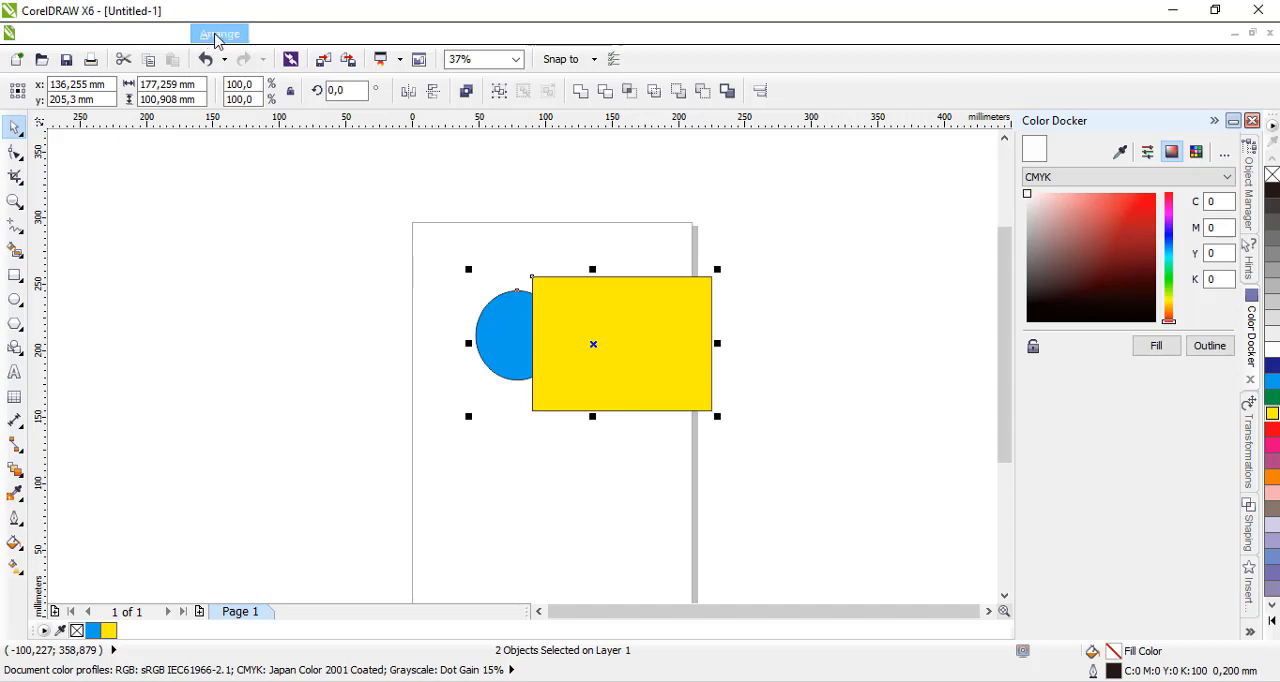
click(221, 36)
mouse_move(278, 345)
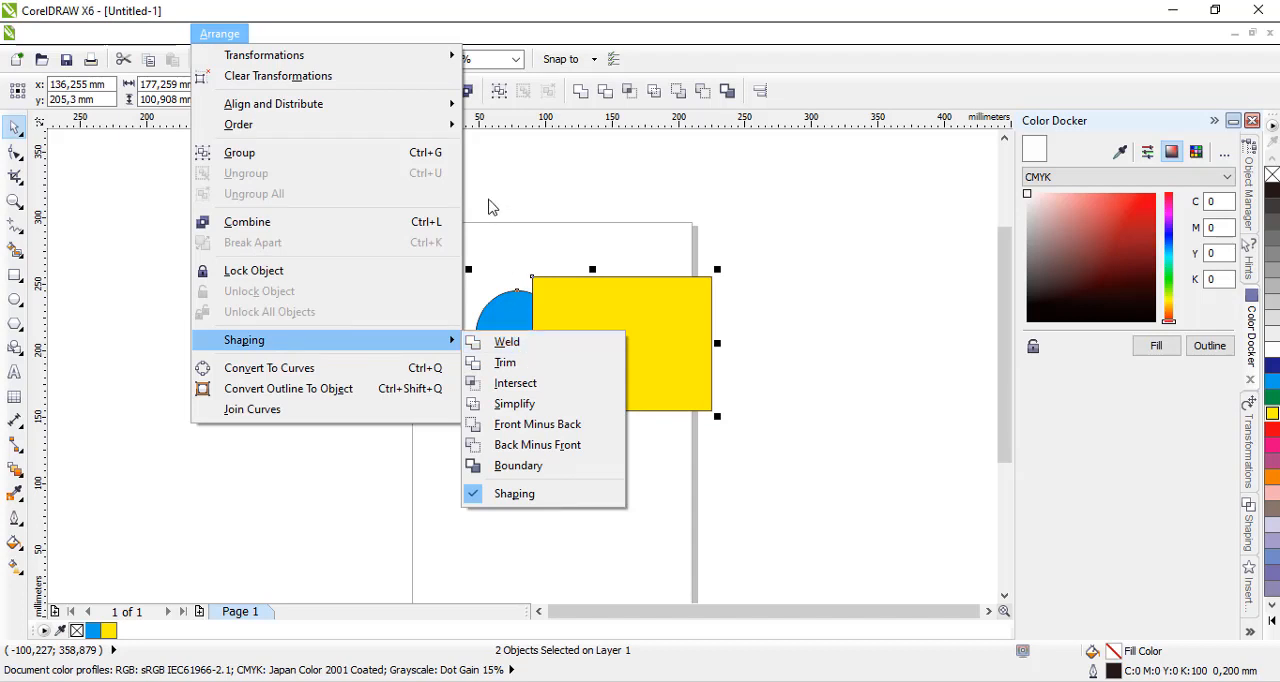
click(483, 187)
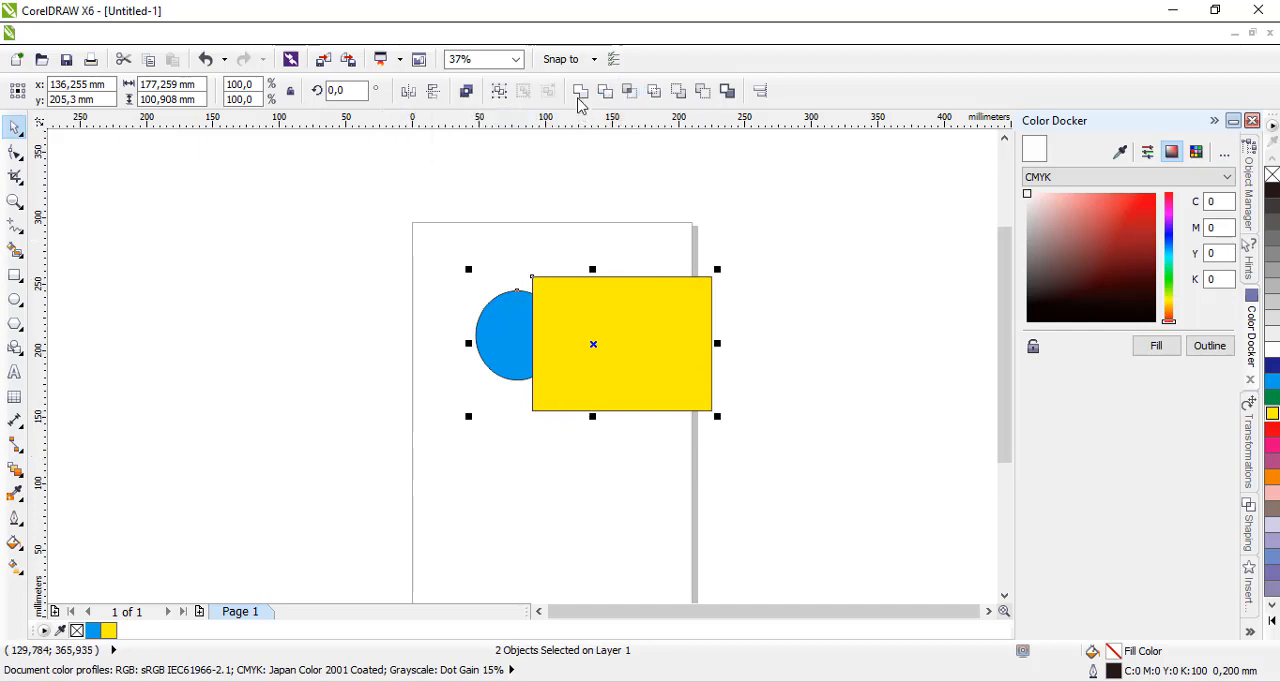
click(580, 91)
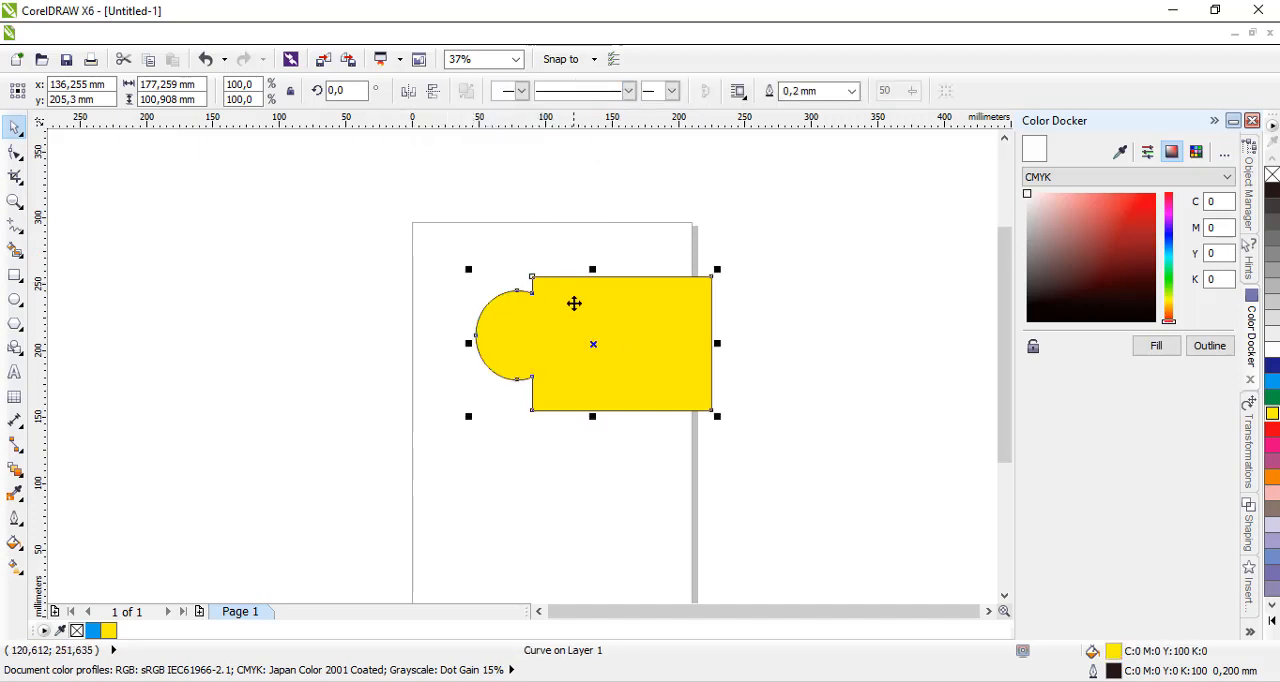
Move the welded yellow shape slightly up and to the left, and undo the move.
drag(603, 300, 531, 282)
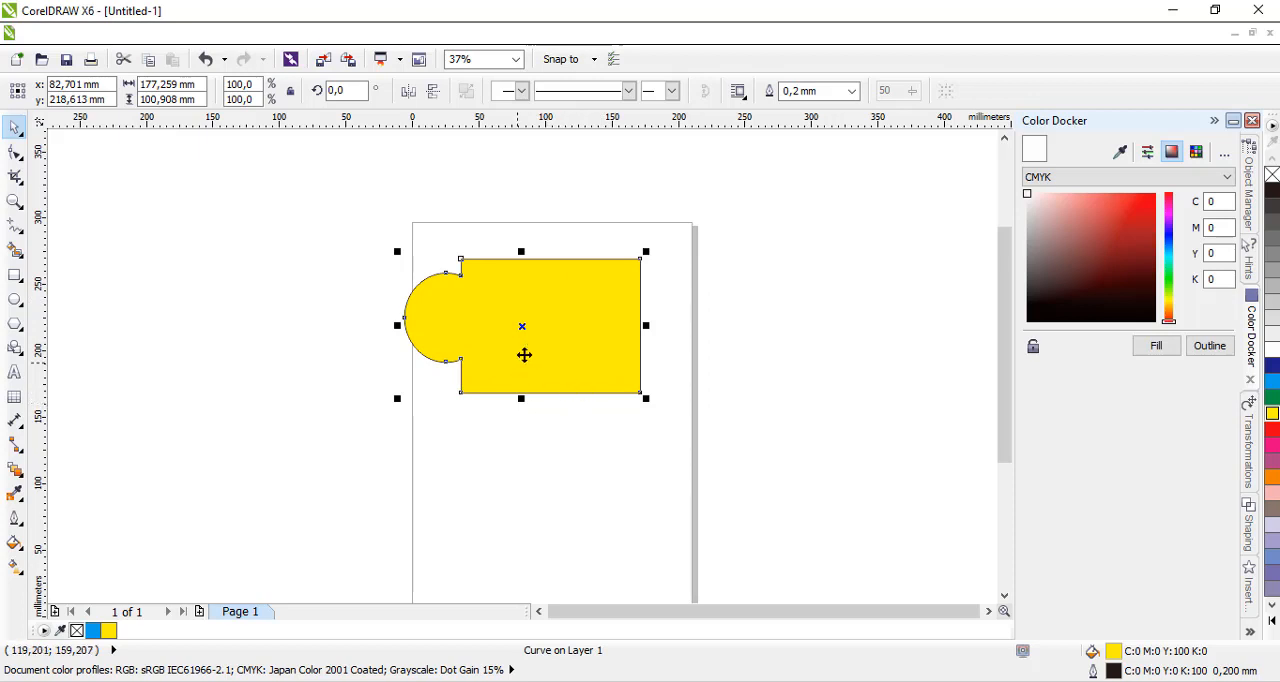
click(605, 455)
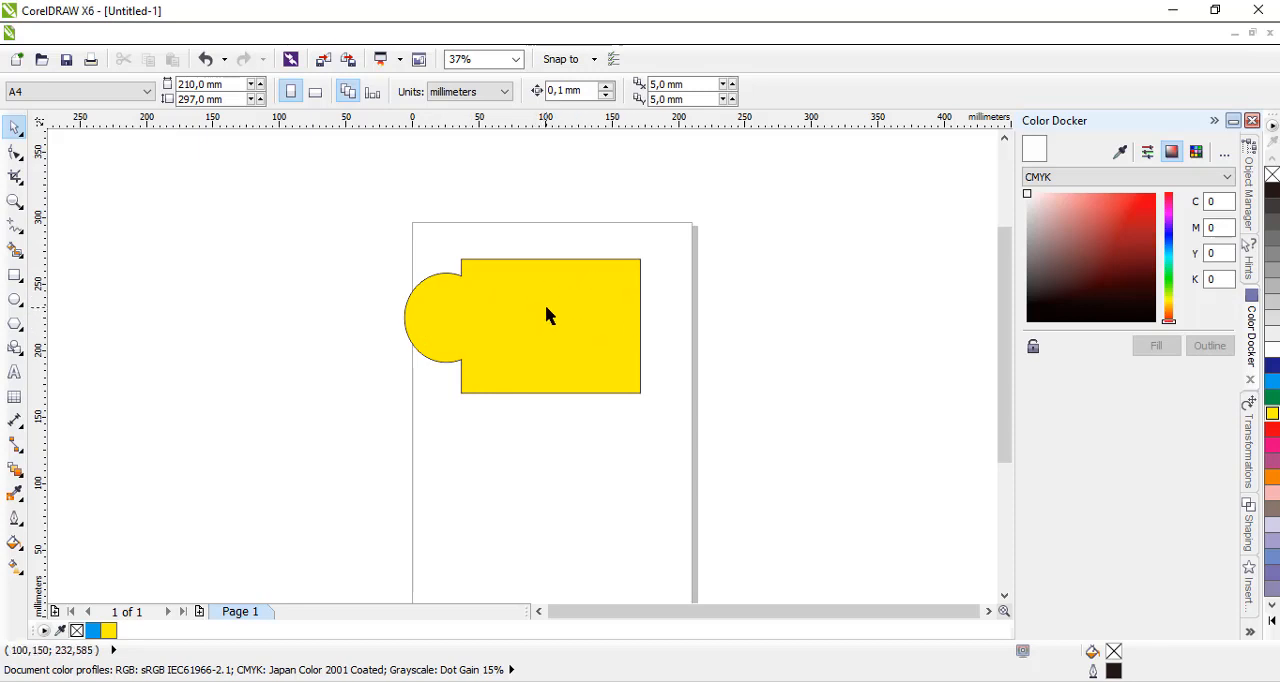
key(ctrl+z)
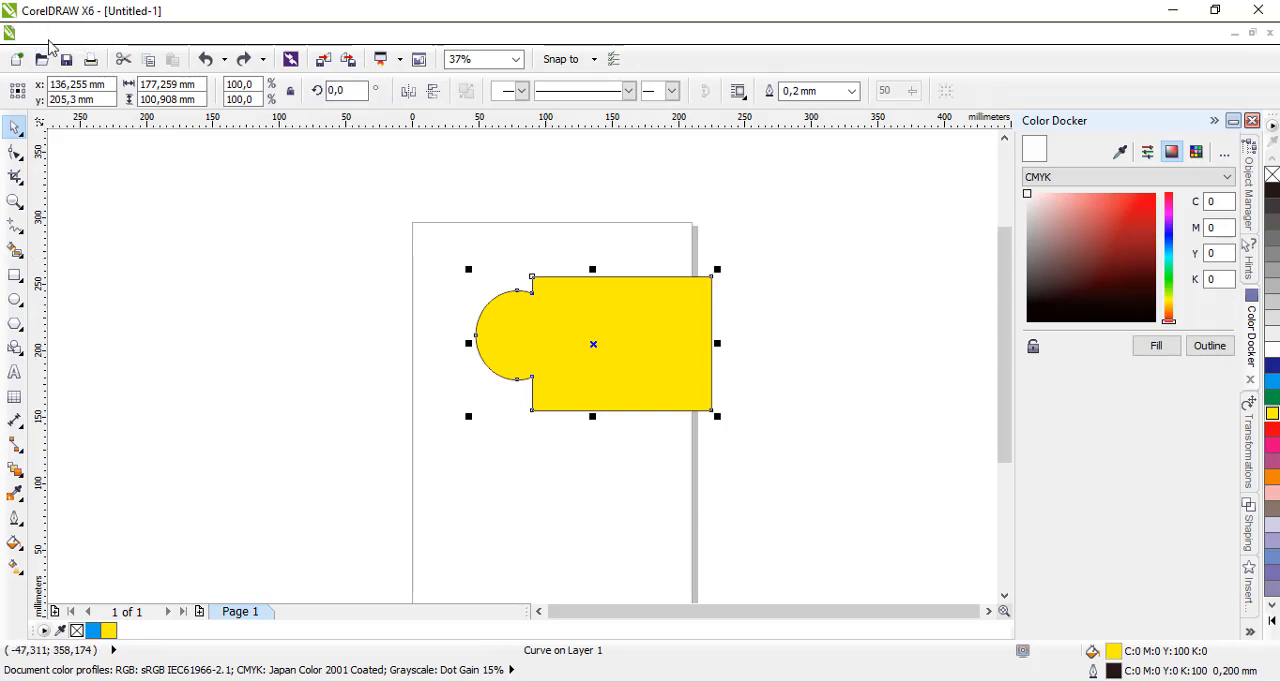
Move the welded yellow shape up over the page's upper edge.
click(586, 491)
drag(634, 343, 593, 253)
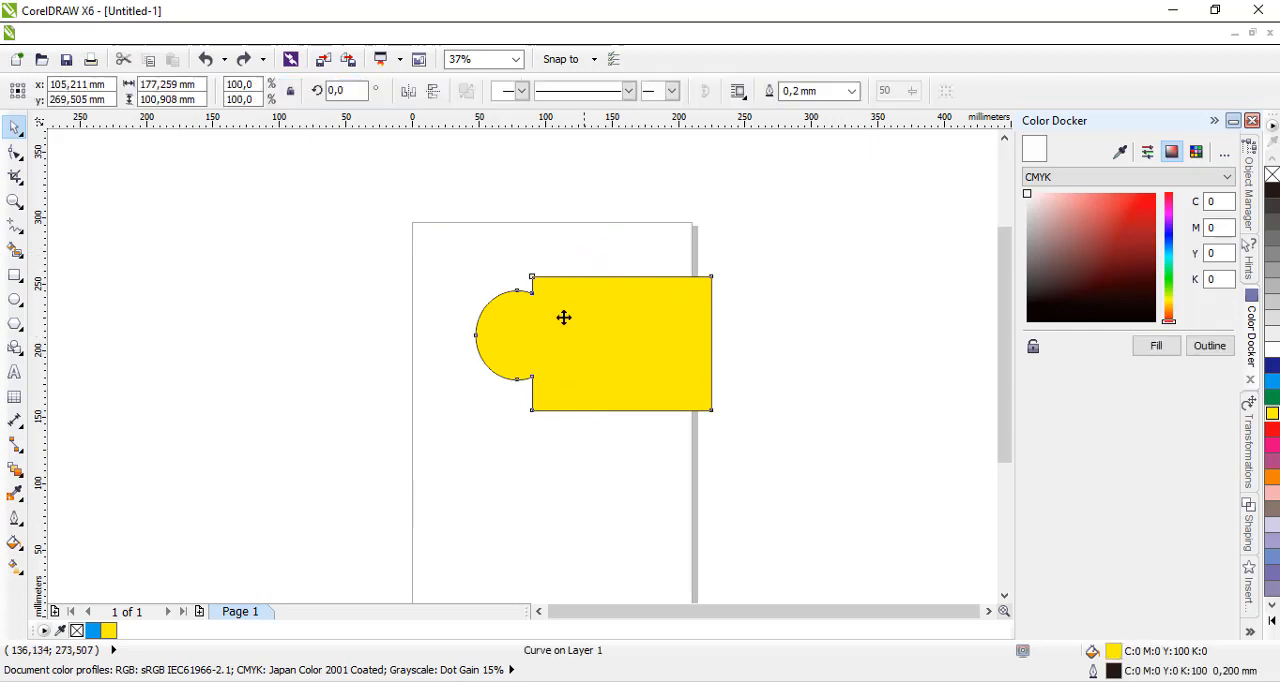
Draw a rectangle about 73 × 69 mm below the yellow shape and an ellipse about 68 × 65 mm beside it.
click(13, 277)
click(60, 271)
drag(363, 407, 537, 500)
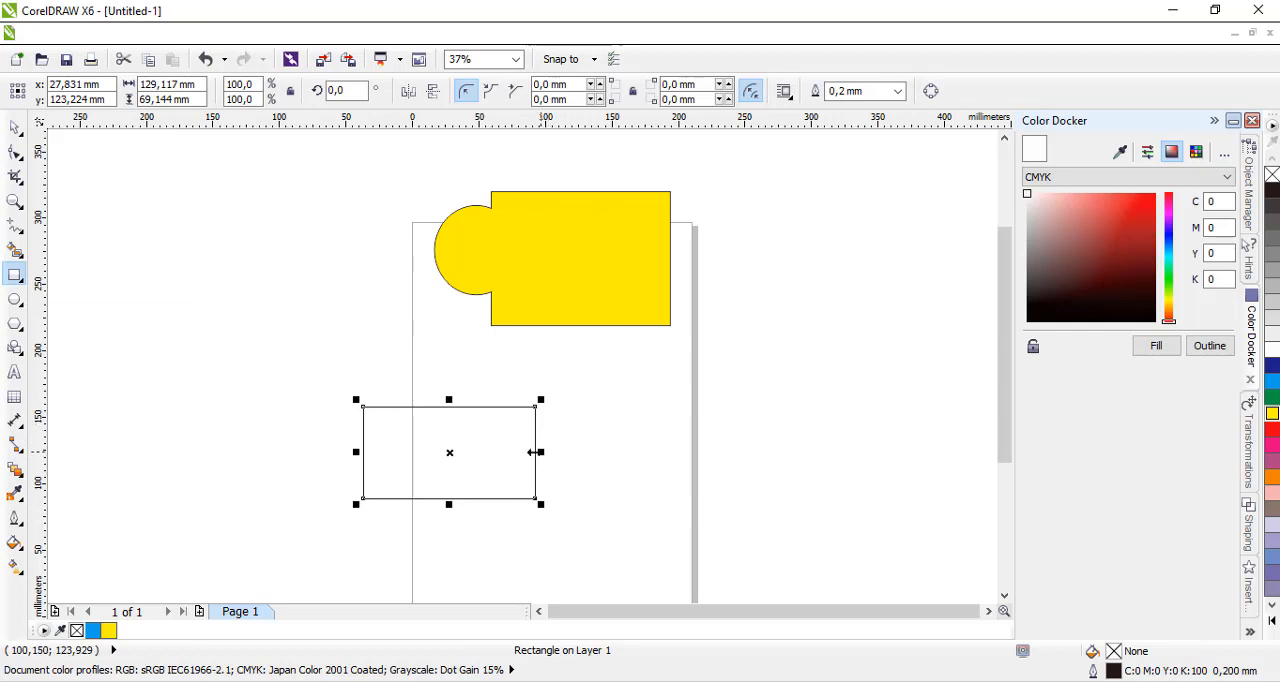
drag(540, 452, 610, 518)
click(15, 298)
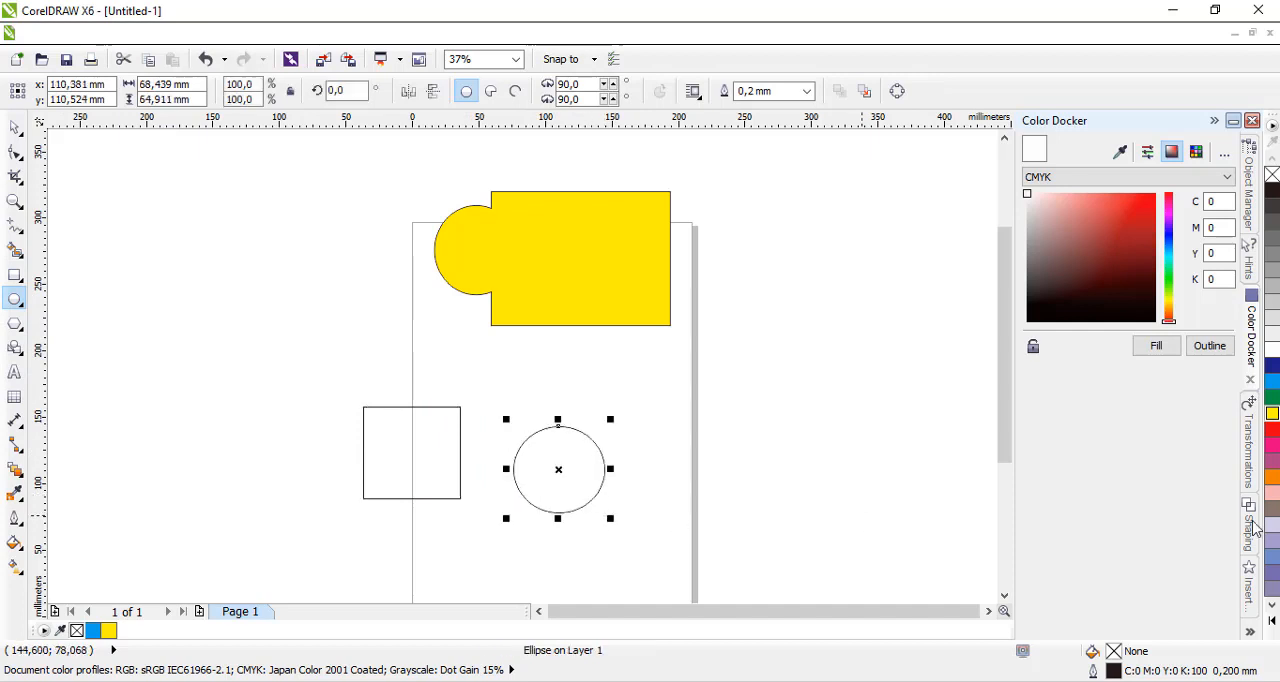
Fill the new ellipse with red and the new rectangle with dark blue.
click(1272, 428)
click(428, 440)
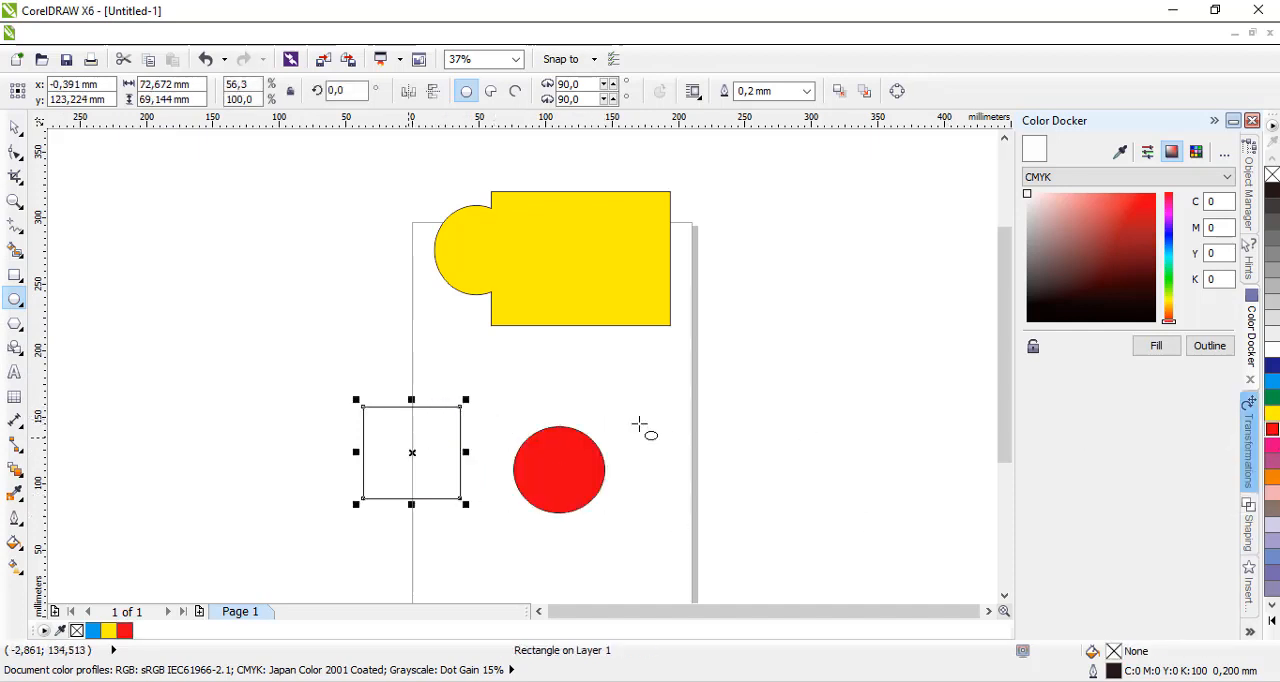
click(1272, 367)
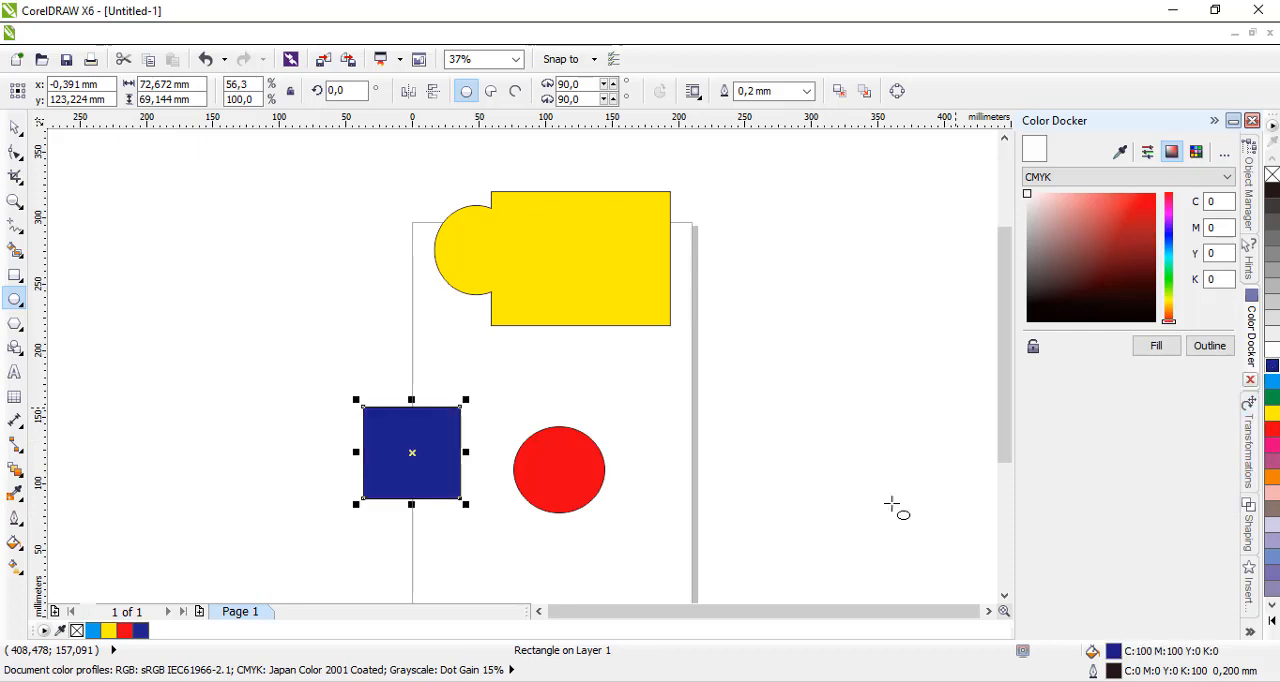
Move the red ellipse so that it overlaps the dark blue rectangle's upper-right corner.
click(14, 127)
click(585, 480)
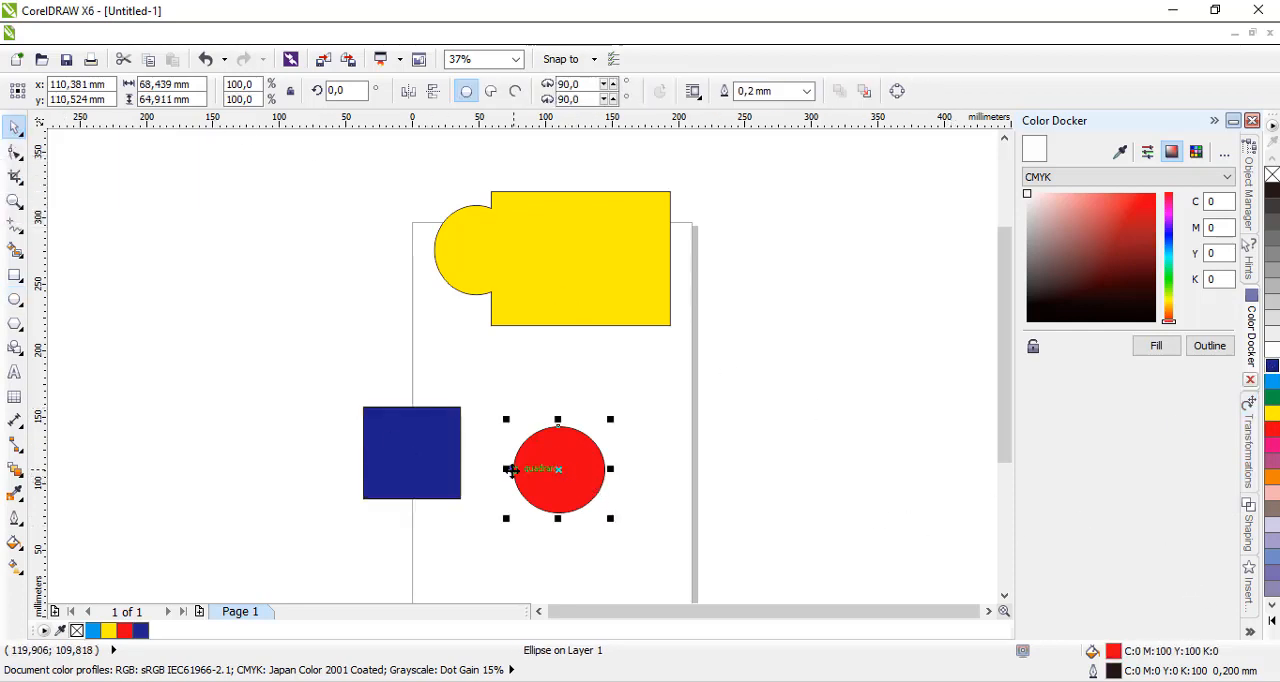
drag(574, 450, 472, 395)
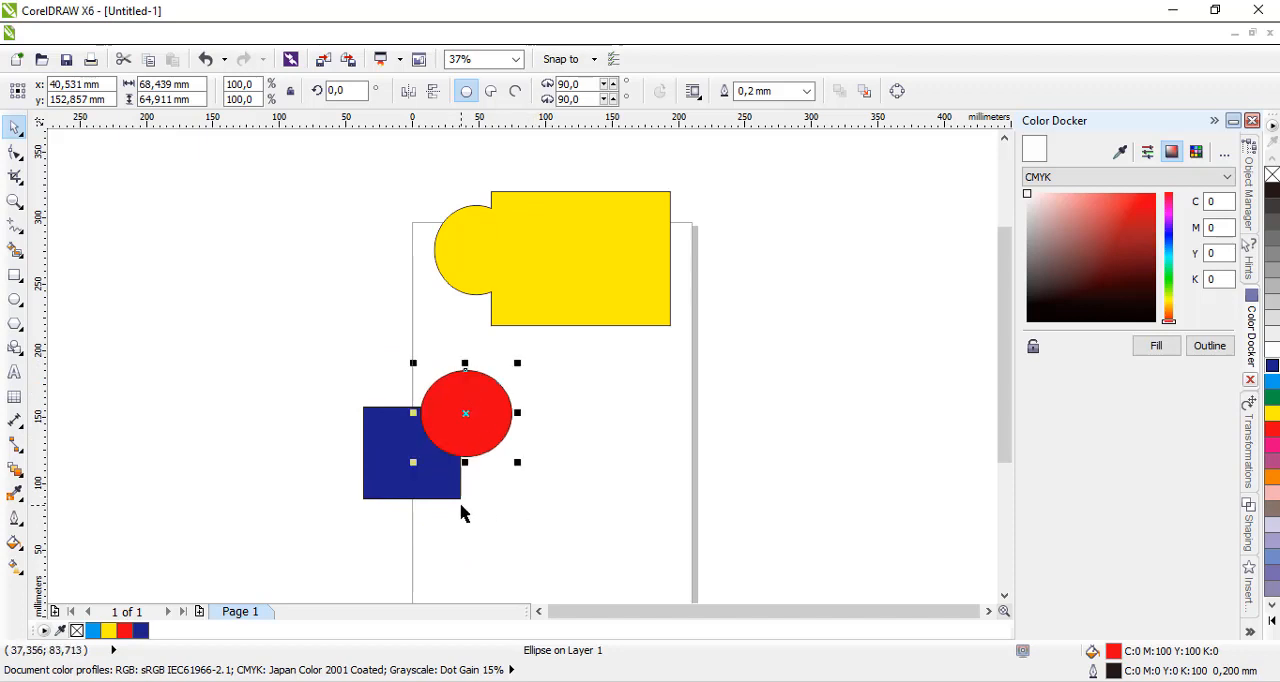
Try welding the overlapping pair with the dark blue rectangle selected first and the red ellipse second, and undo the weld.
click(577, 517)
click(400, 466)
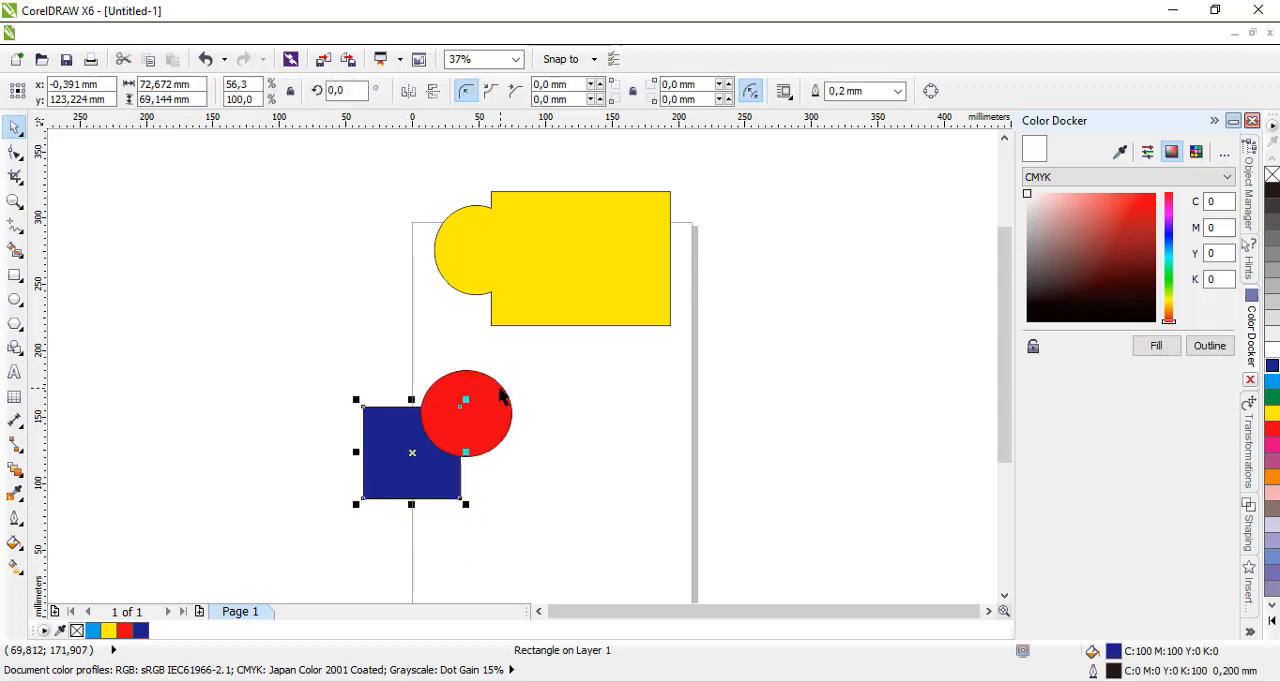
shift+click(500, 400)
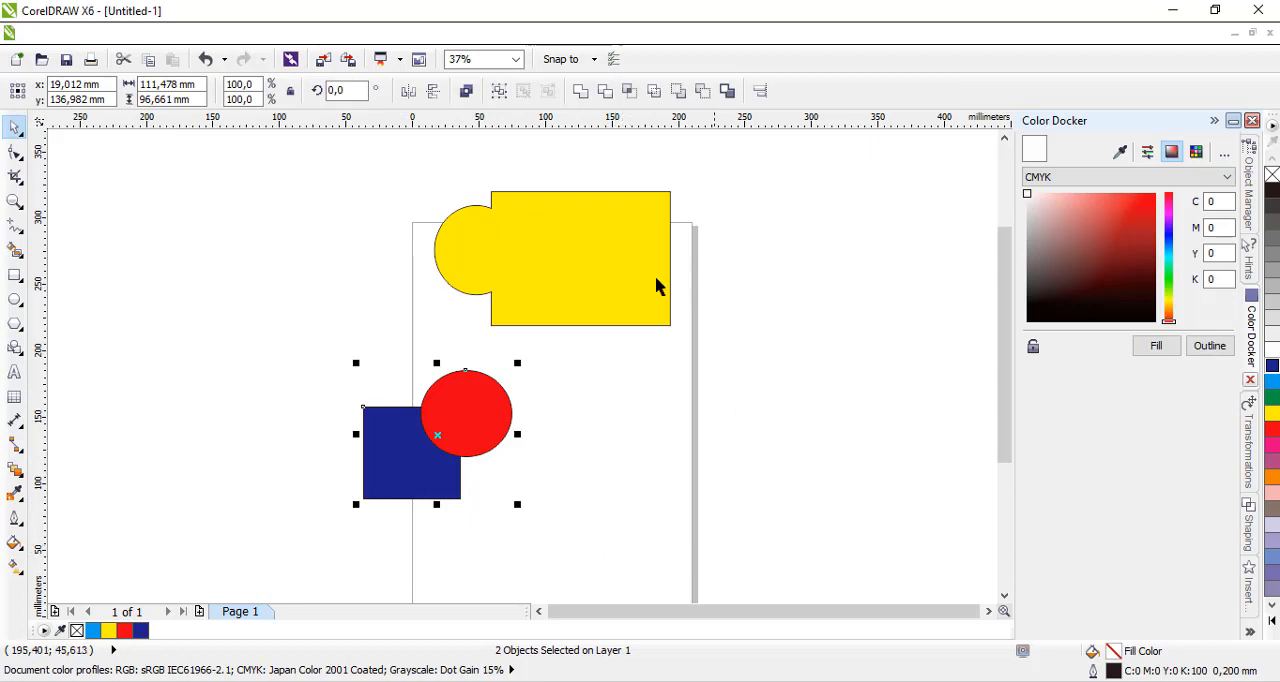
click(581, 91)
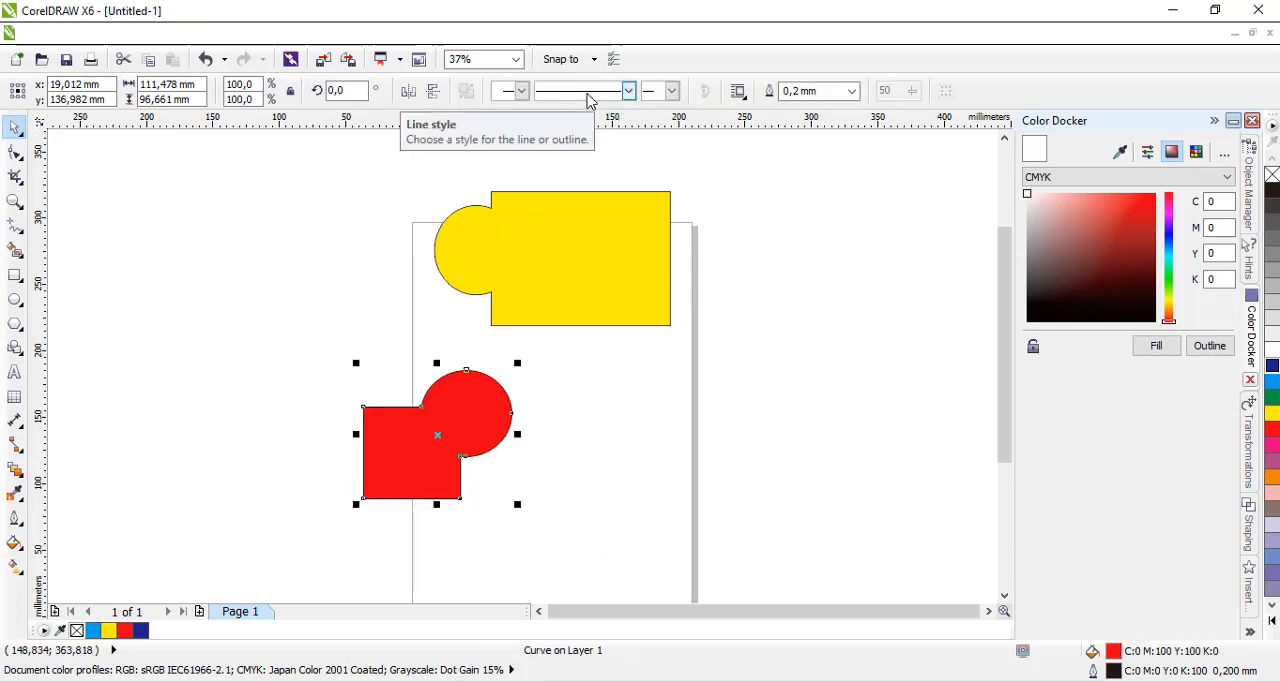
key(ctrl+z)
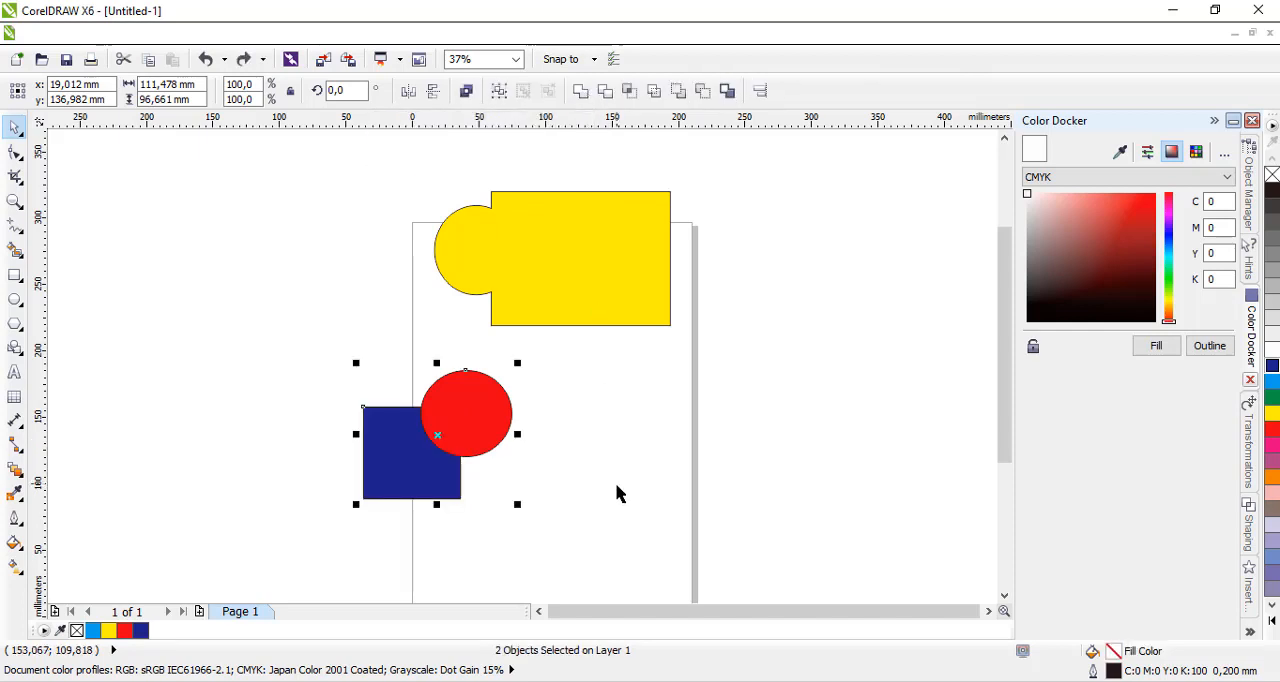
Weld the red ellipse and dark blue rectangle into one dark blue shape, selecting the ellipse first and the rectangle second.
click(551, 456)
click(497, 408)
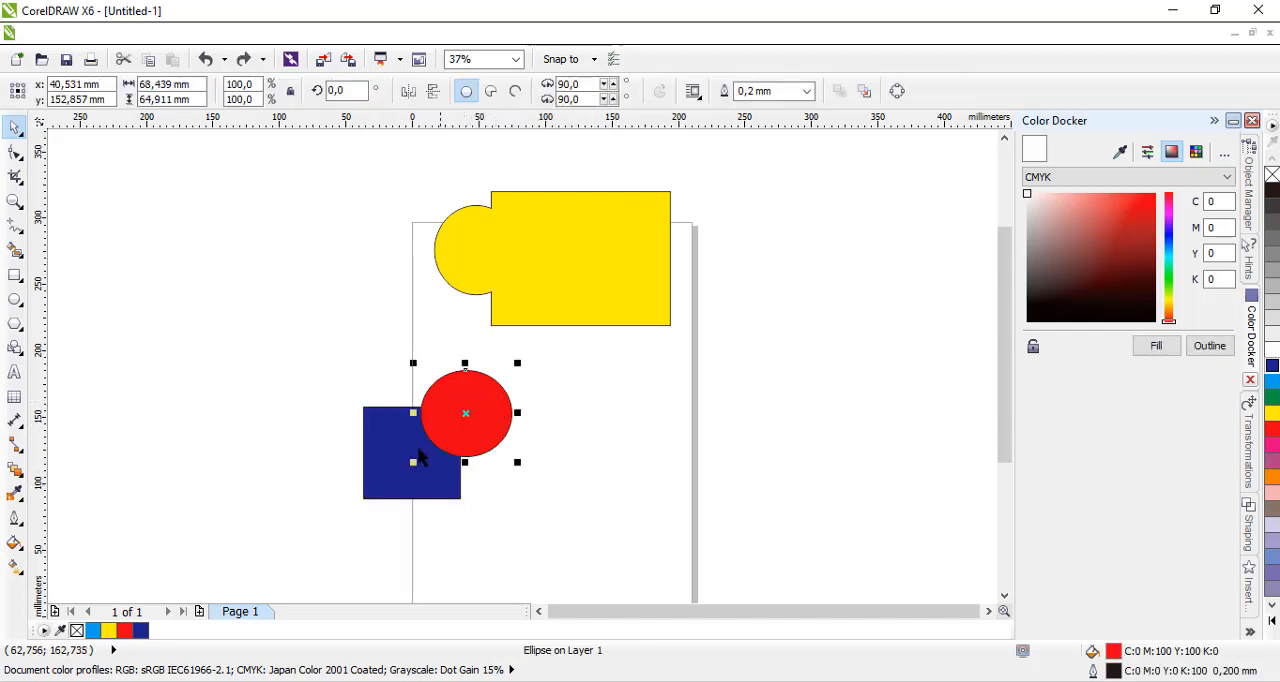
shift+click(383, 474)
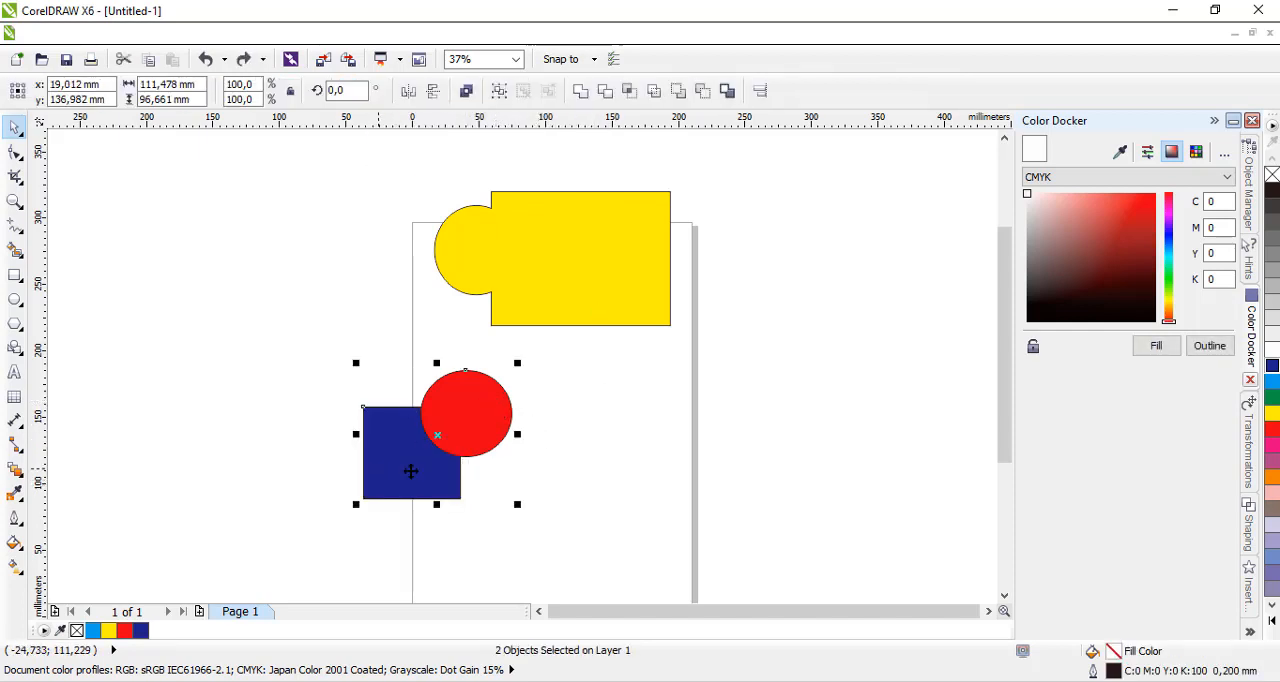
click(580, 91)
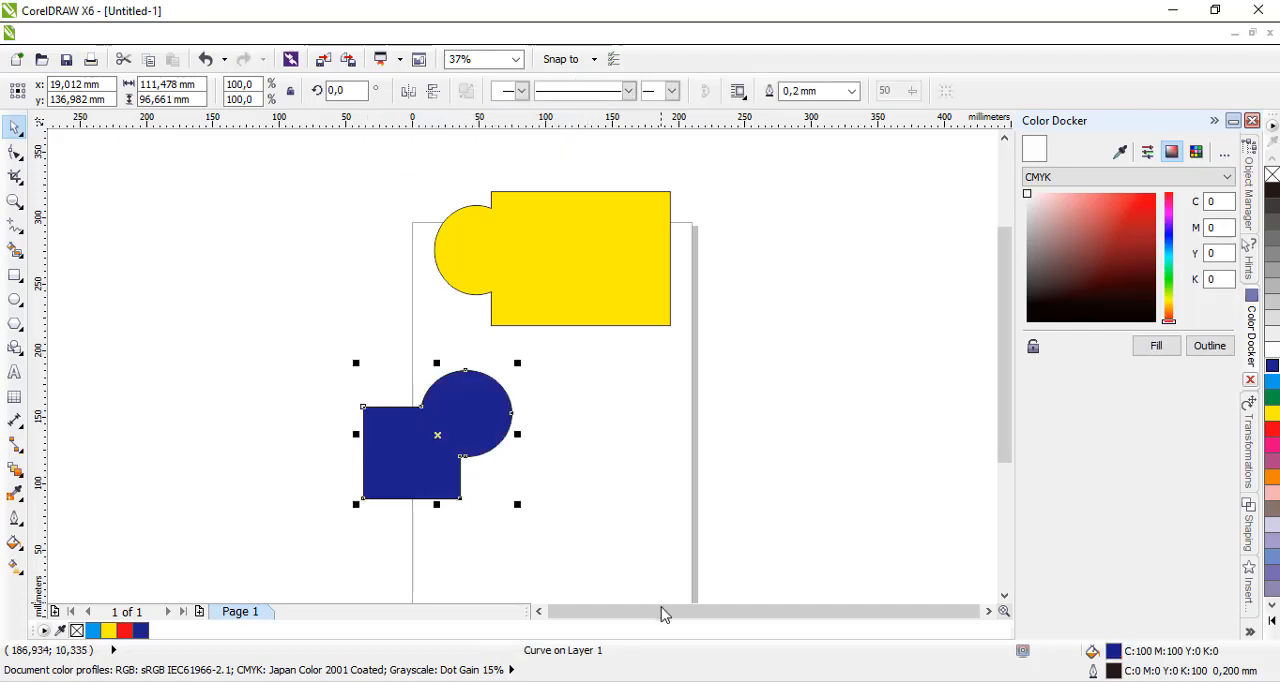
click(597, 523)
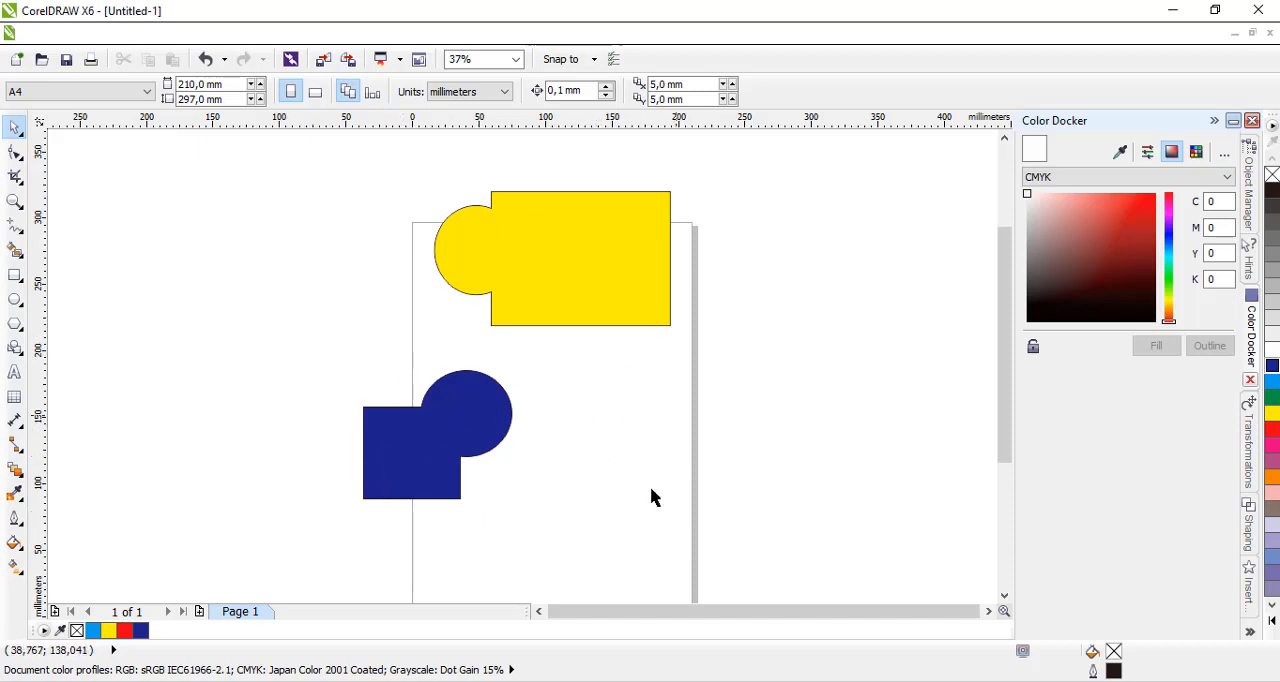
Move the welded dark blue shape to the right so that it lies fully on the page below the yellow shape.
click(471, 425)
drag(471, 425, 598, 468)
click(688, 546)
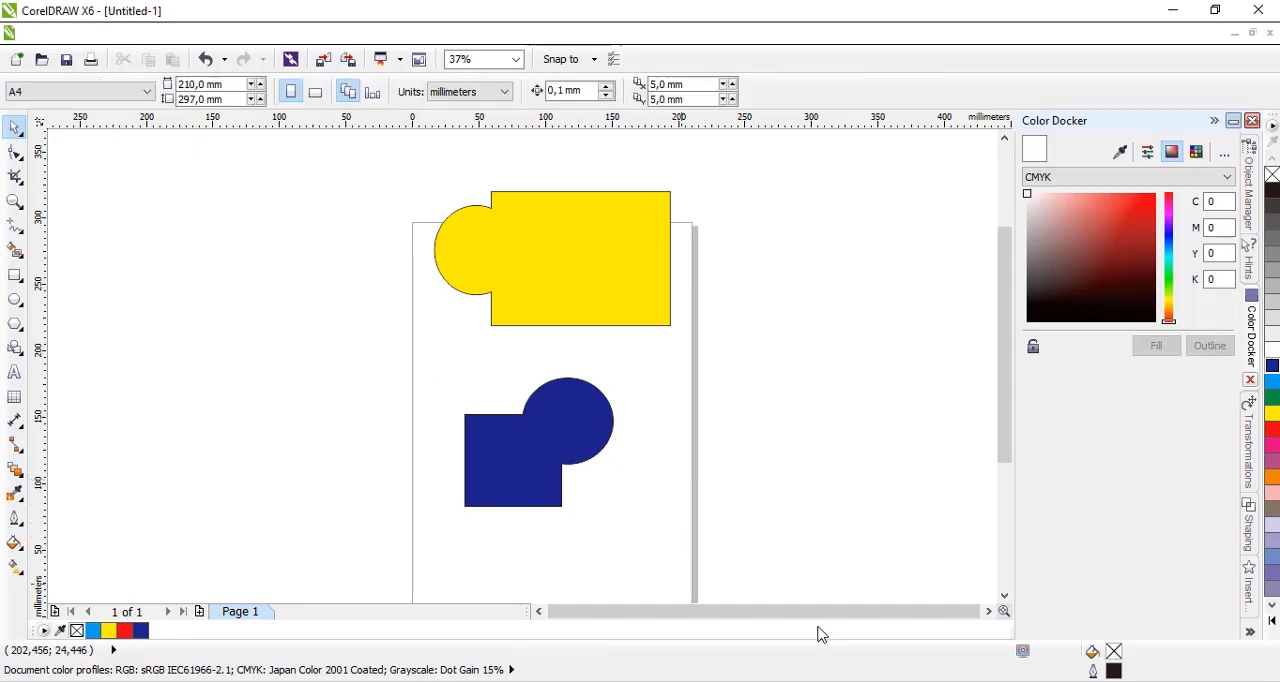
Switch to the PDF textbook in the browser and read the Weld and Combine instructions and the "Memotong obyek" section on Trim.
click(800, 681)
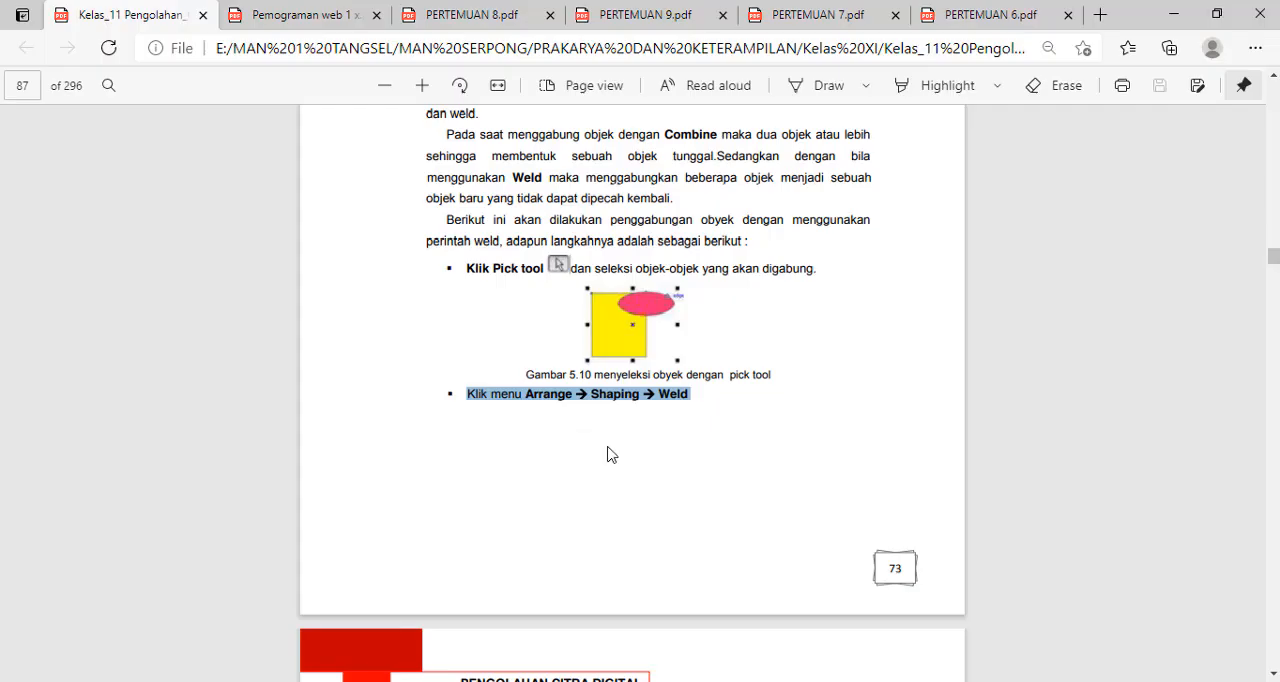
scroll(634, 360, down, 5)
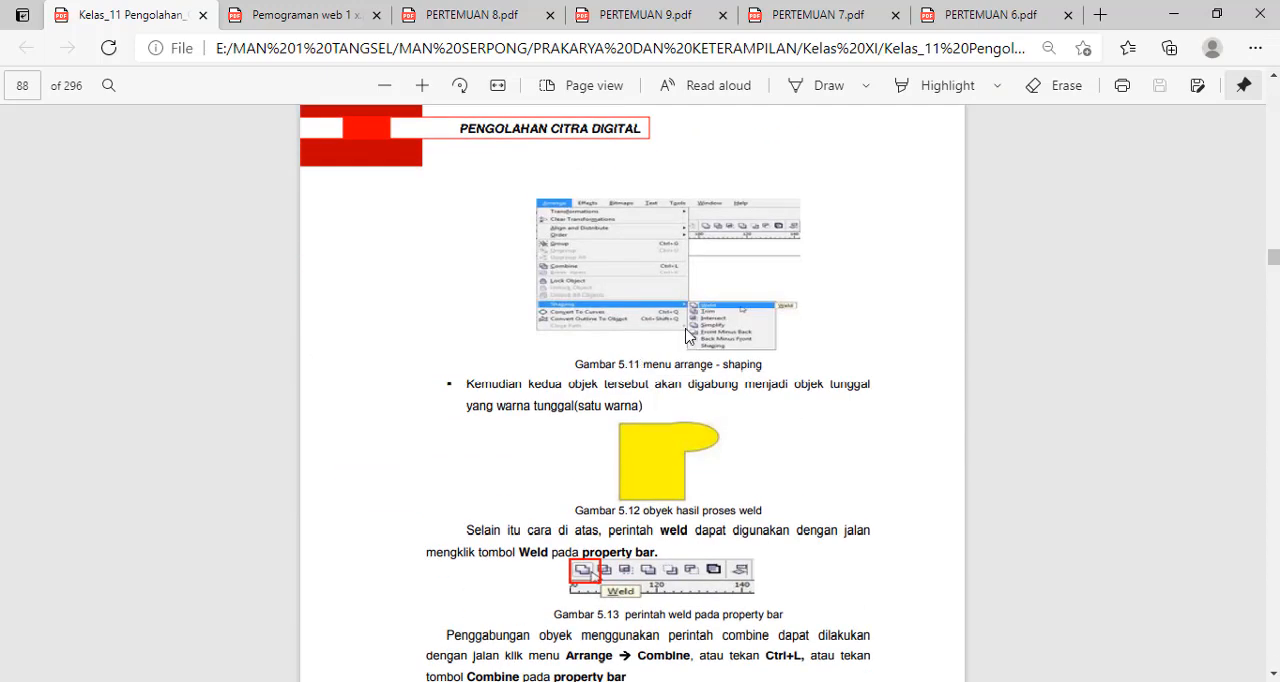
scroll(638, 400, down, 4)
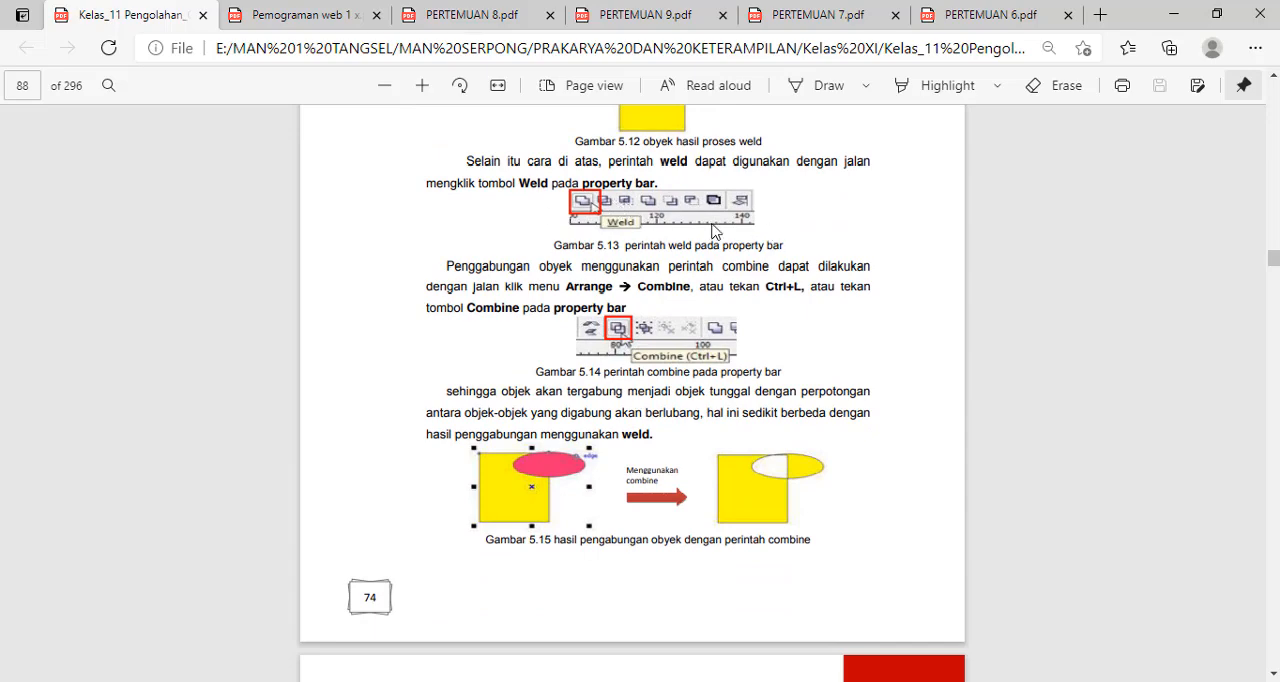
scroll(679, 226, down, 3)
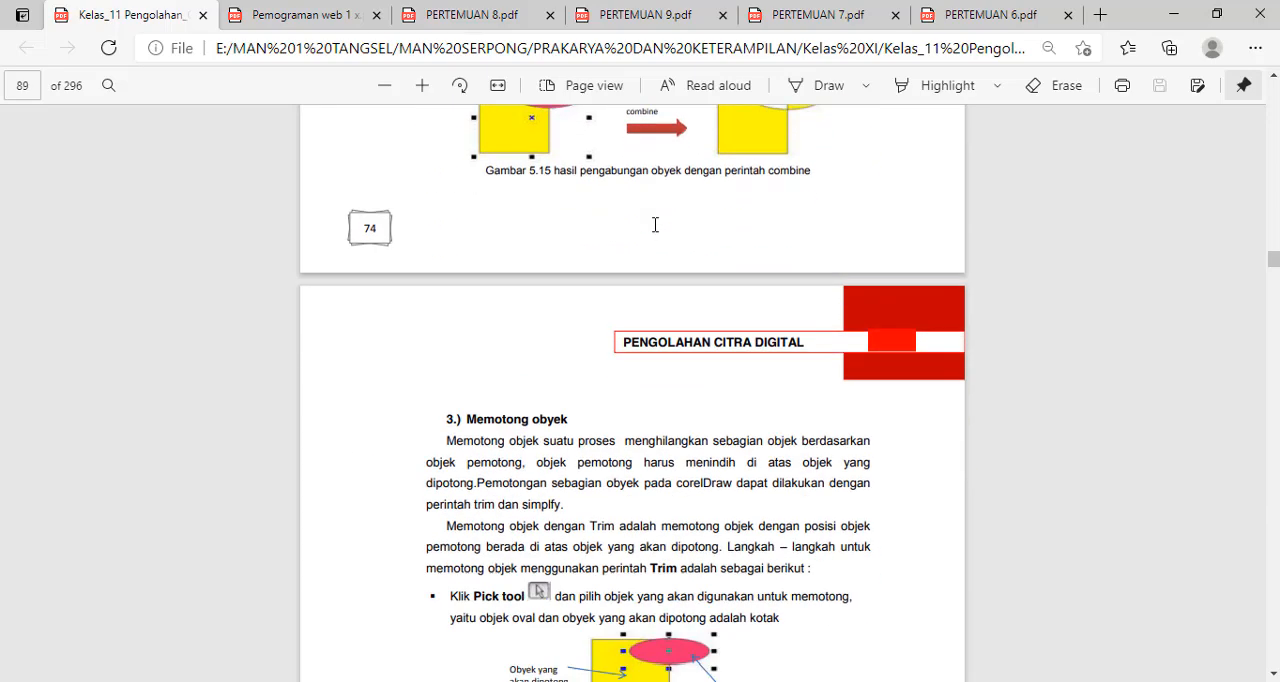
scroll(655, 224, up, 2)
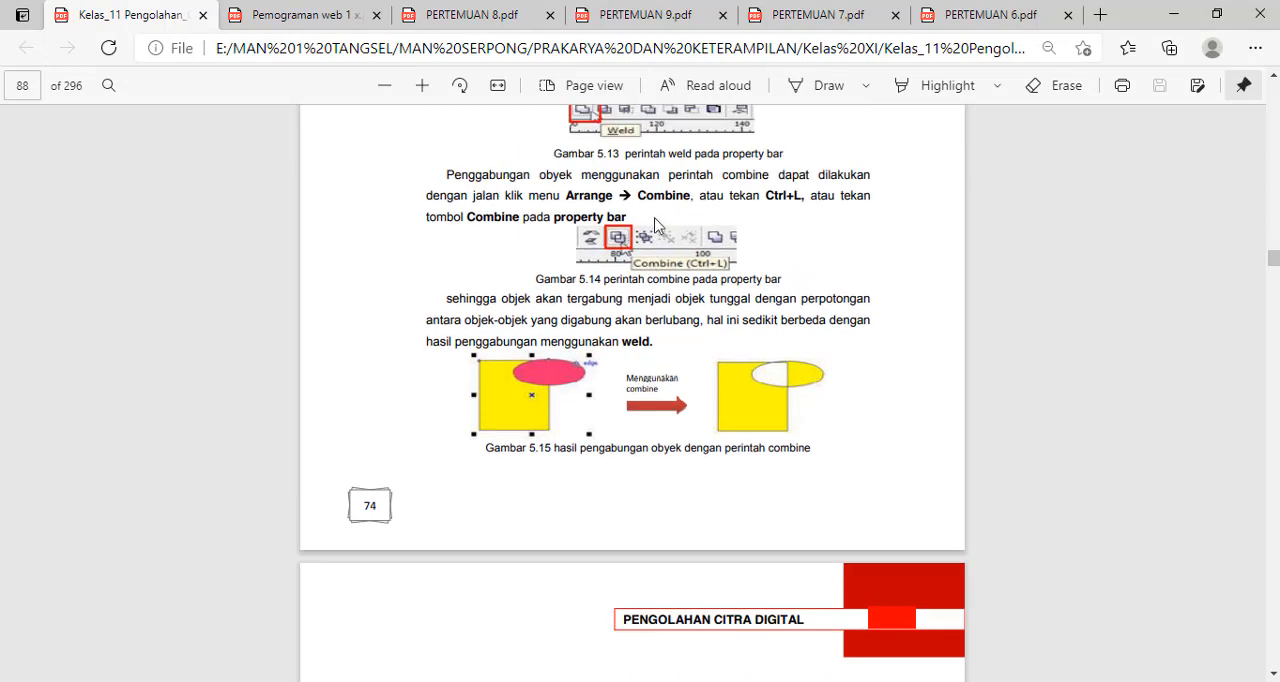
scroll(521, 228, down, 5)
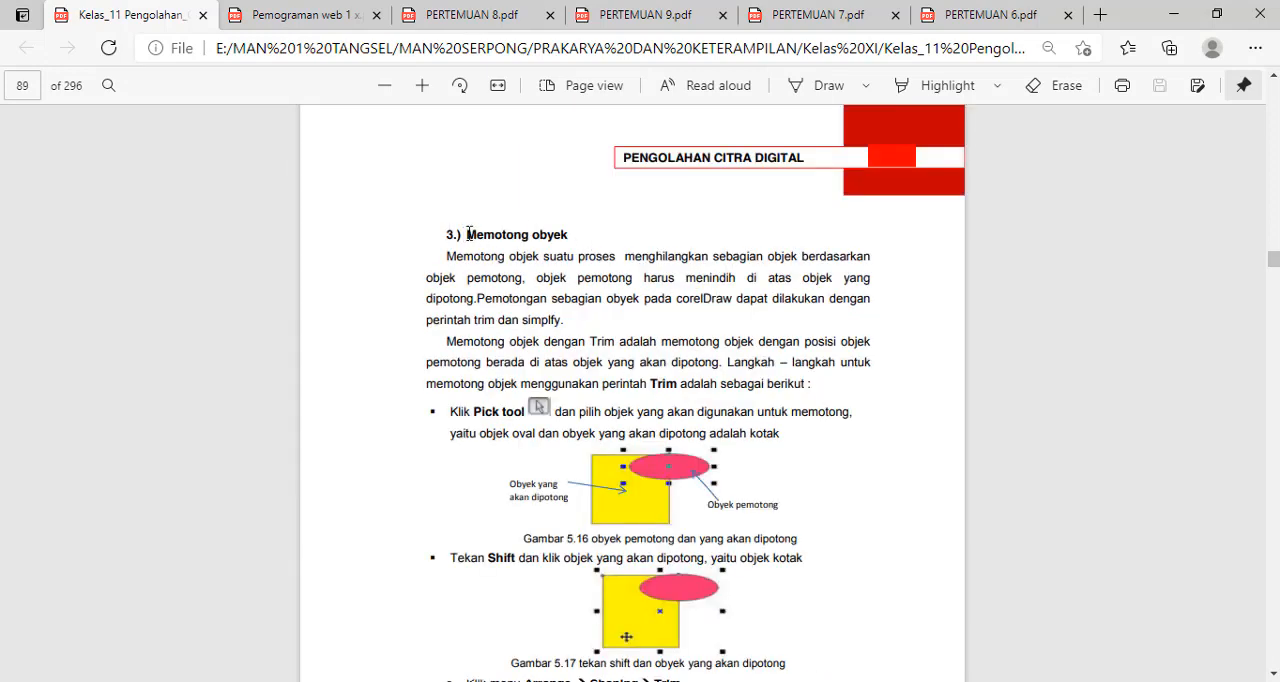
drag(467, 234, 572, 234)
scroll(650, 360, down, 1)
scroll(665, 357, down, 1)
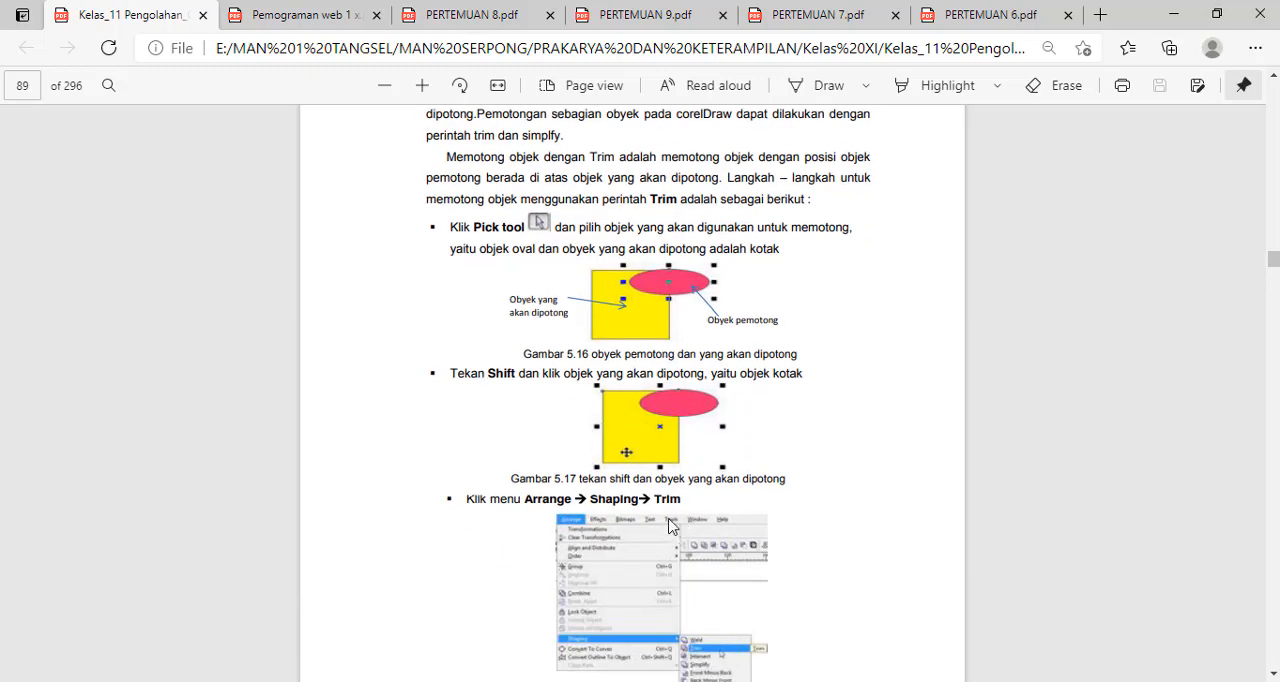
drag(453, 494, 510, 482)
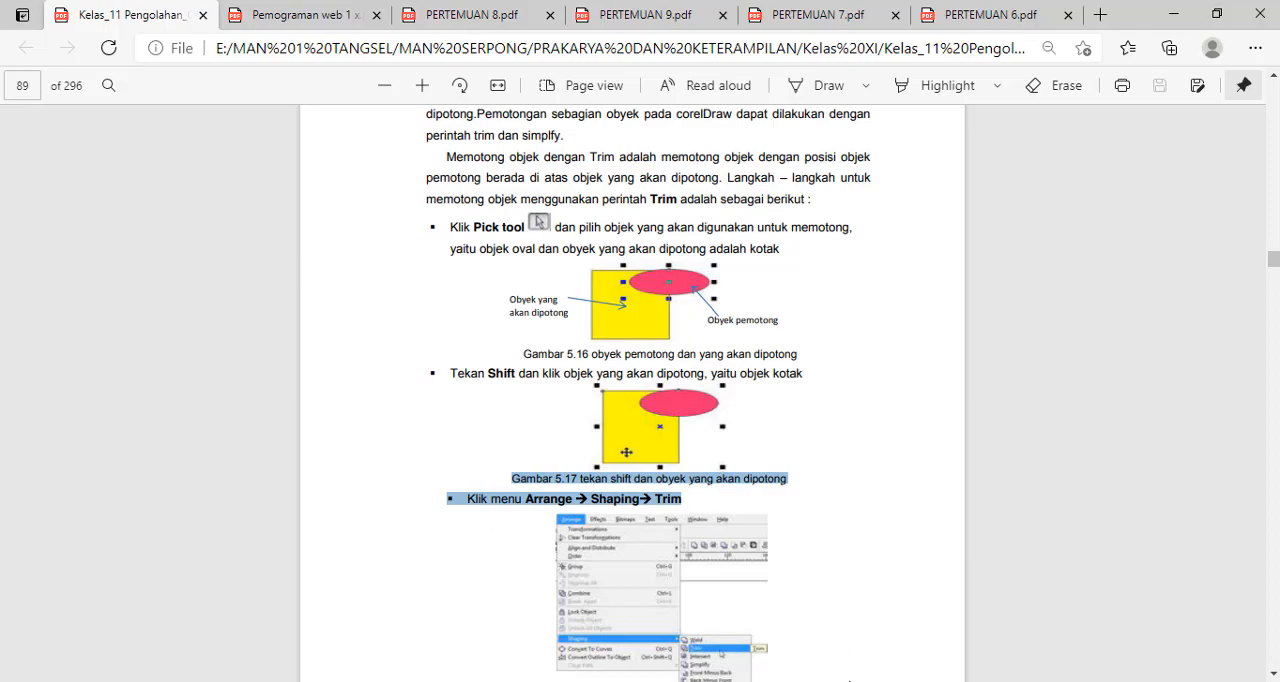
Switch back to CorelDRAW and move the dark blue shape off the page to the upper left.
key(alt+Tab)
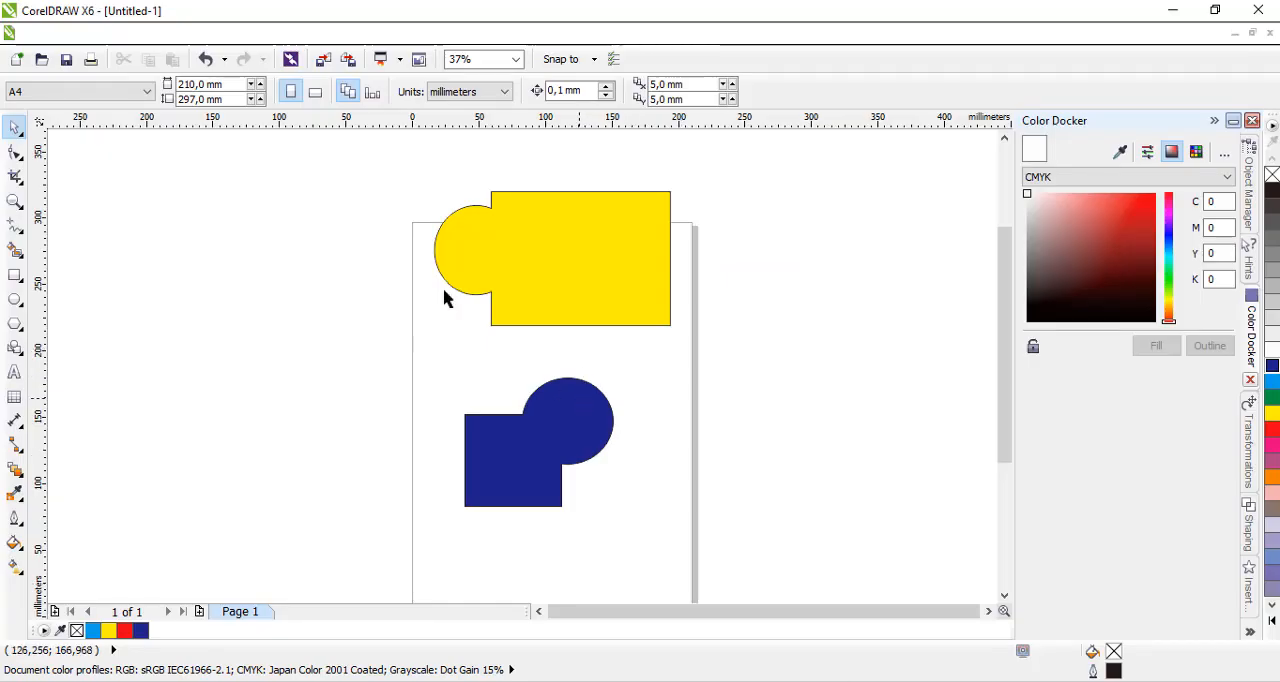
drag(376, 155, 676, 200)
drag(591, 449, 297, 226)
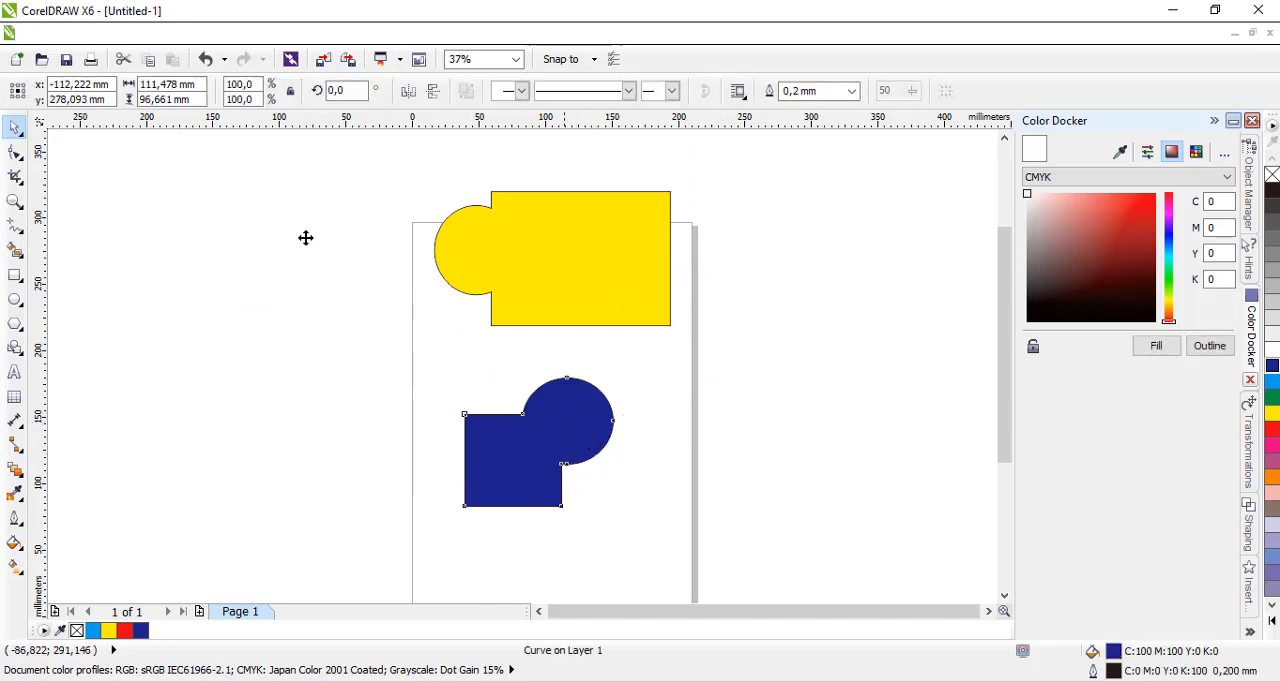
Draw two separate rectangles below the yellow shape, about 93 × 90 mm on the left and 81 × 95 mm on the right.
click(14, 275)
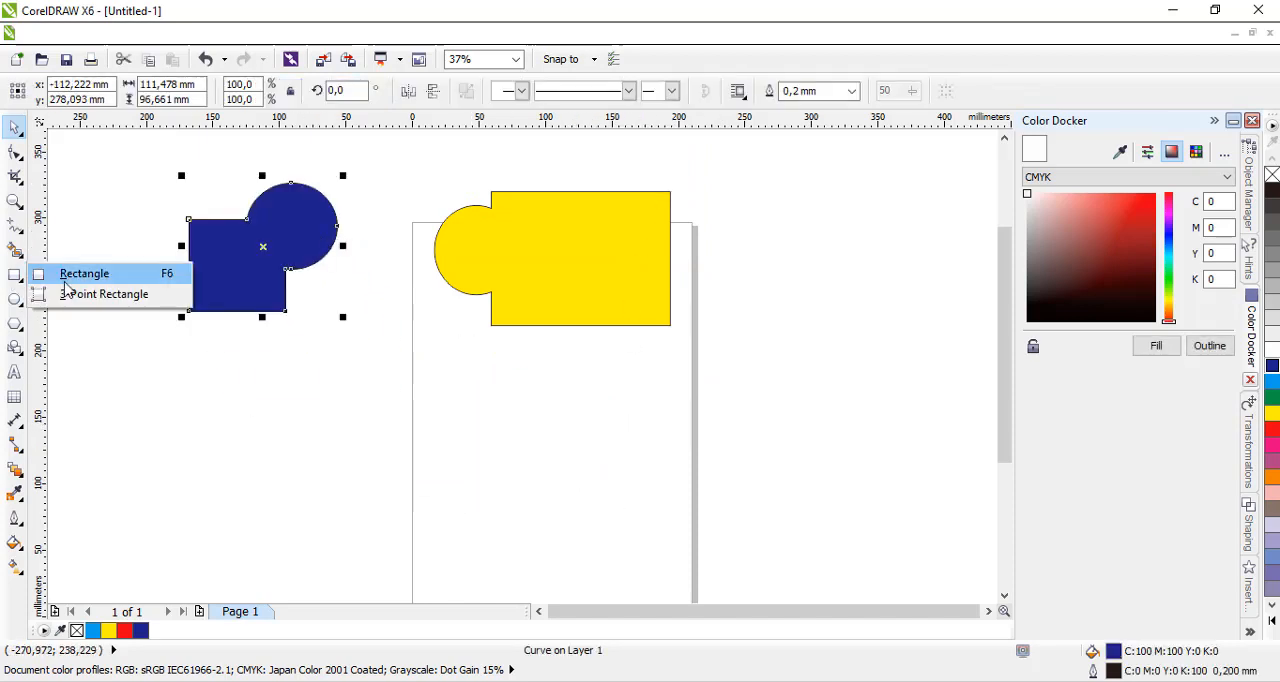
click(55, 272)
mouse_move(425, 402)
mouse_down()
mouse_move(517, 514)
mouse_move(549, 520)
mouse_up()
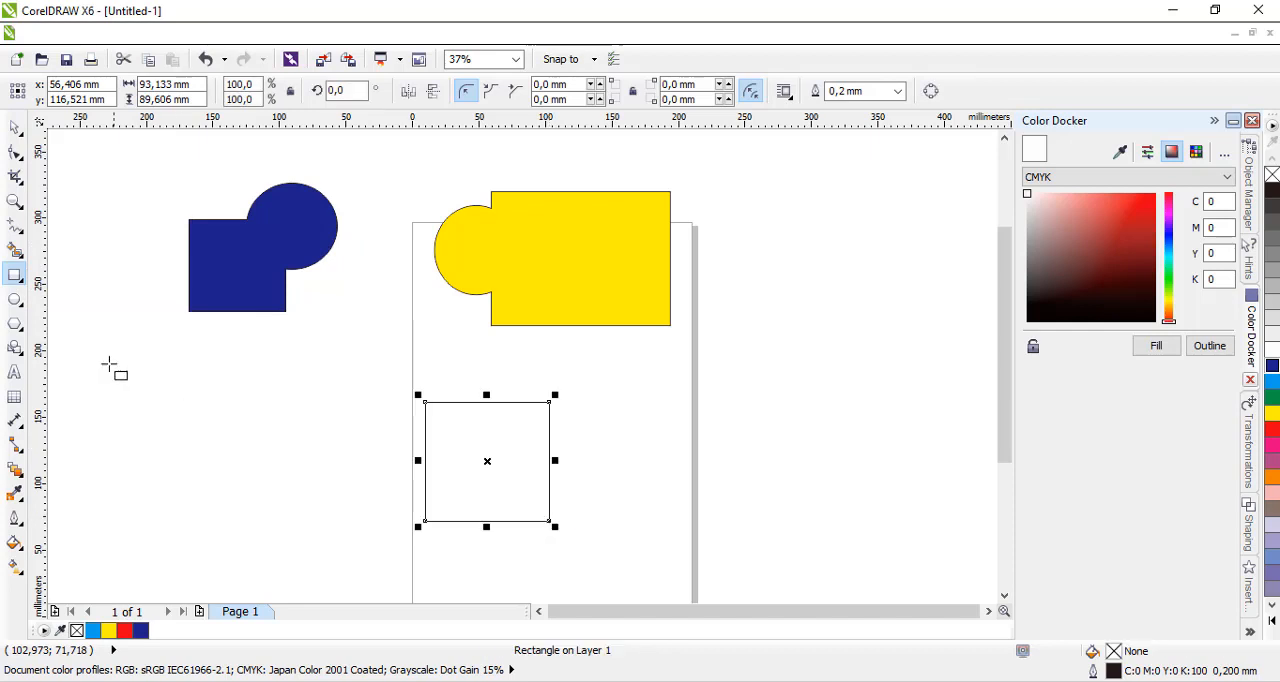
click(14, 301)
click(644, 406)
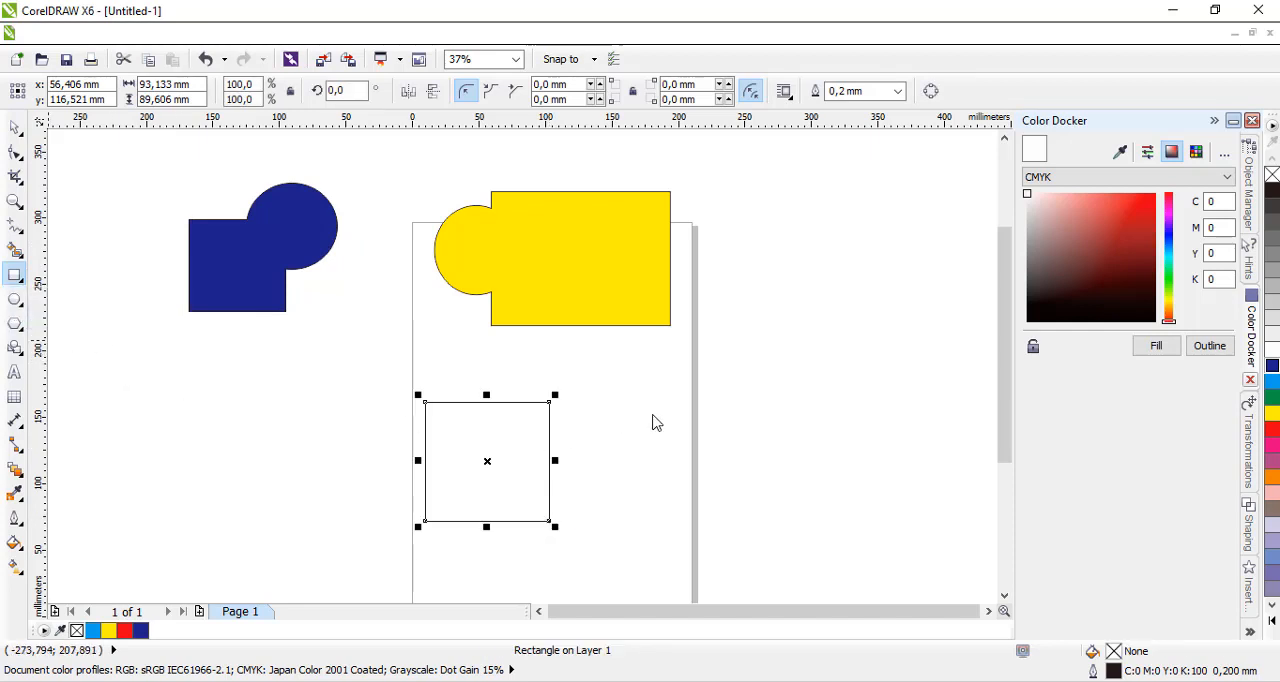
drag(603, 379, 711, 507)
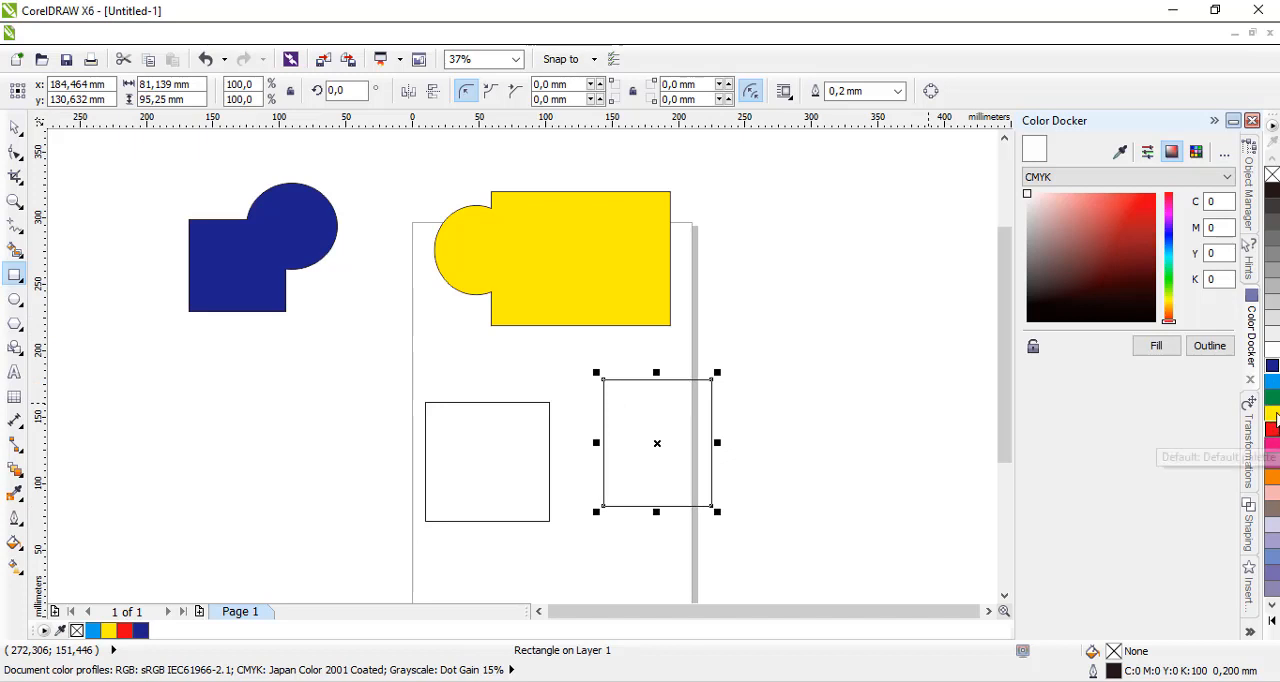
Fill the right new rectangle with light blue and the left one with orange.
click(1272, 381)
click(505, 462)
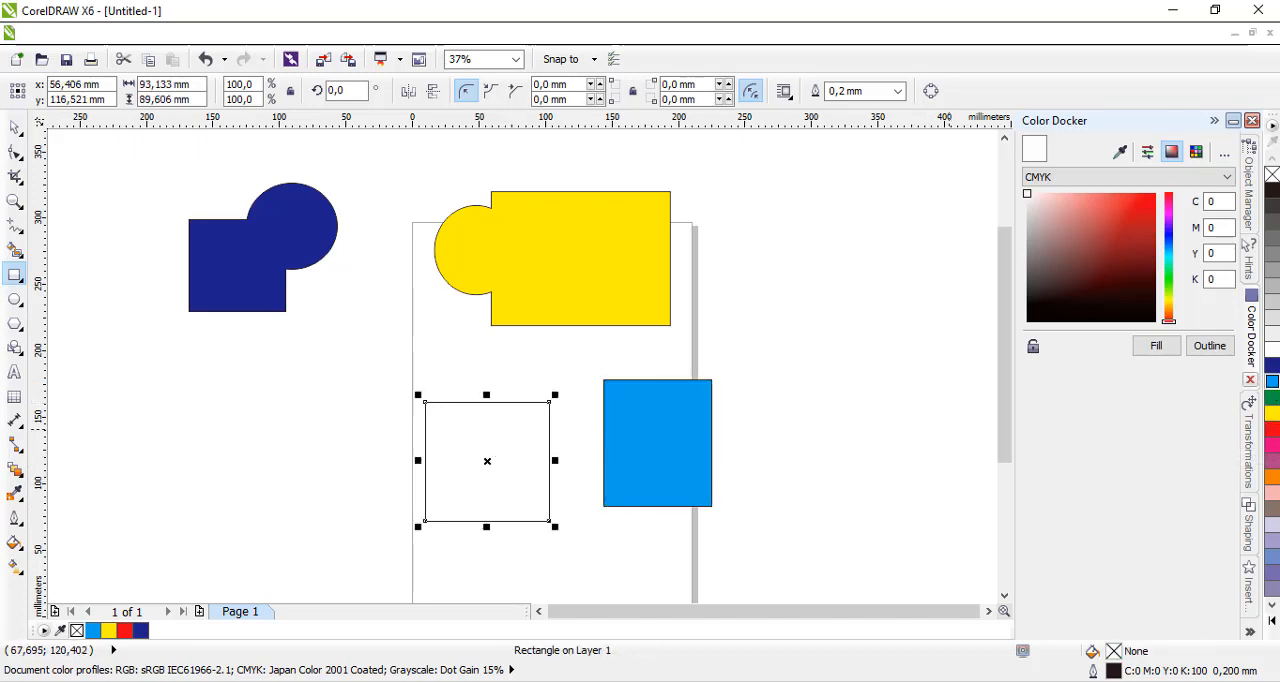
click(1272, 478)
Move the light blue and orange rectangles together so the blue one overlaps the orange one's lower right corner.
click(15, 127)
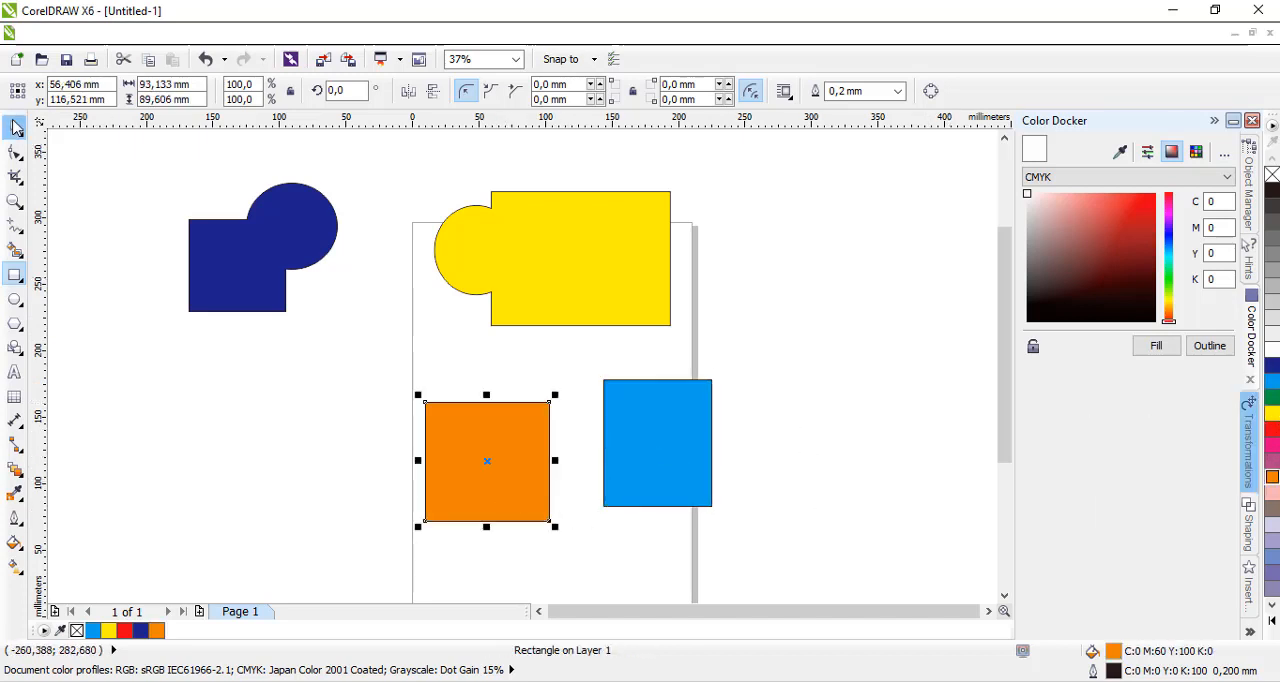
click(647, 413)
drag(643, 438, 615, 445)
drag(497, 468, 569, 420)
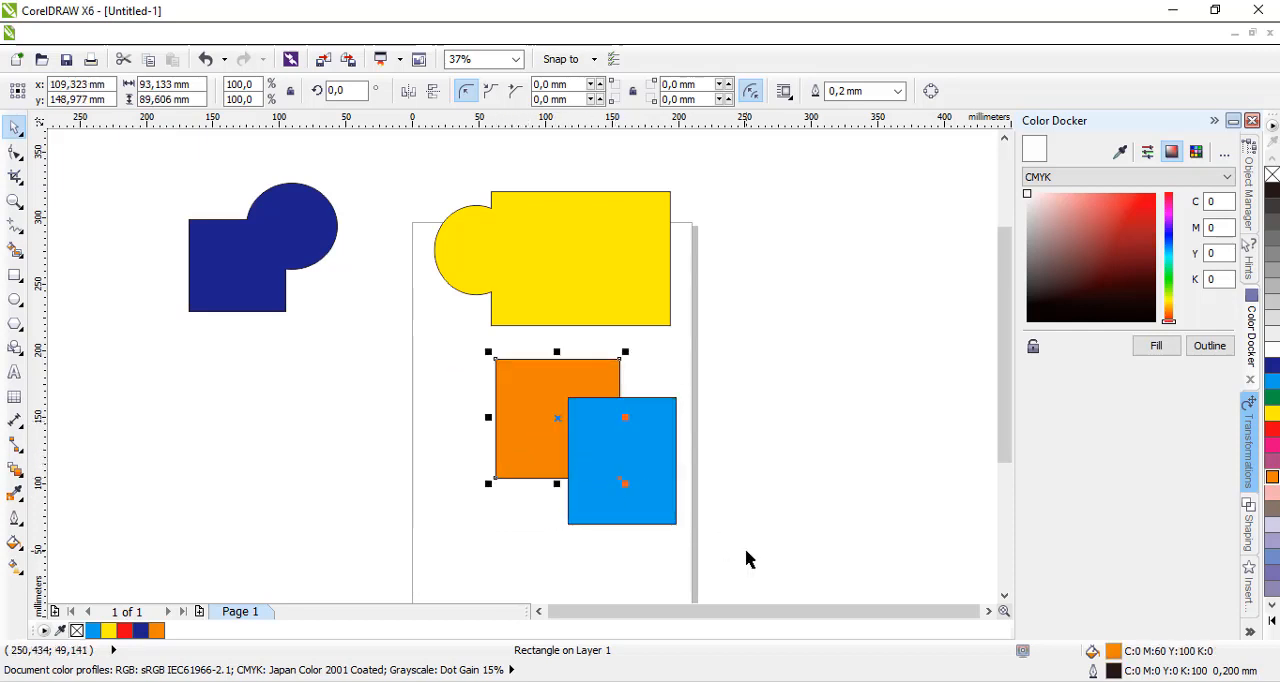
Trim the light blue rectangle with the orange one, selecting orange first, and move the cut blue piece off the page to the right.
click(787, 474)
click(533, 405)
shift+click(670, 515)
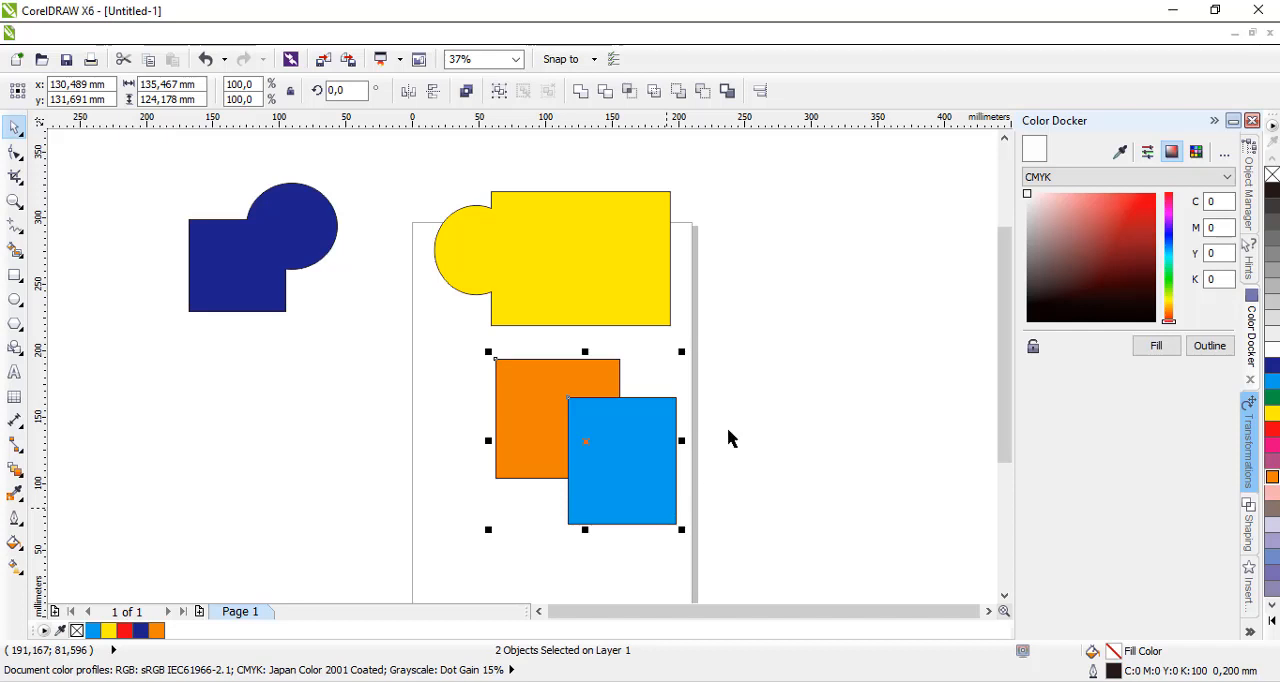
click(606, 92)
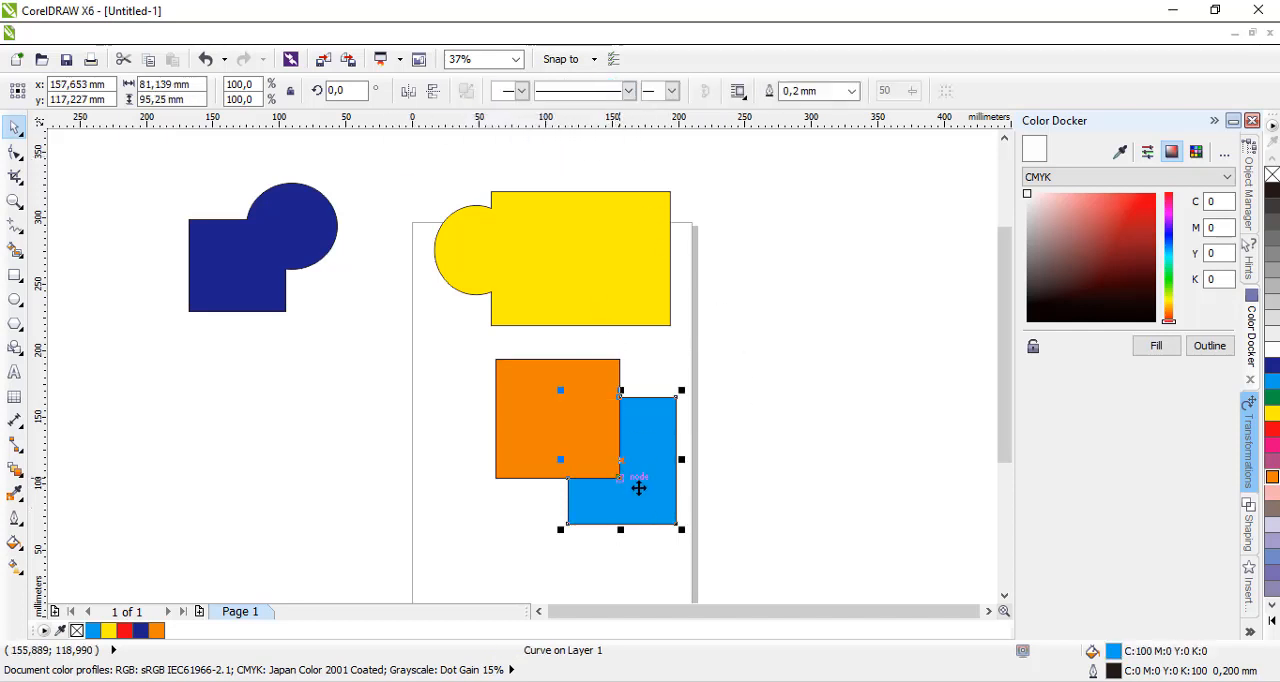
click(644, 423)
drag(644, 423, 814, 366)
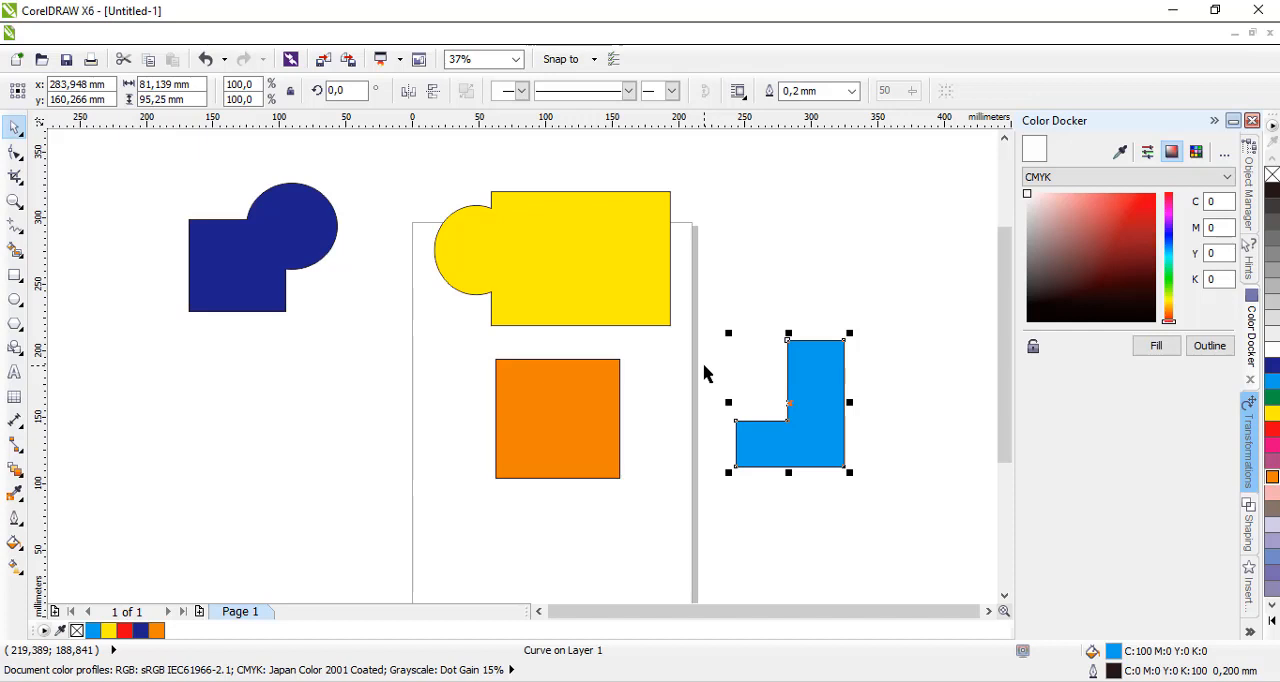
Delete the cut blue piece and duplicate the orange rectangle, placing the two orange rectangles diagonally apart on the lower page.
key(Delete)
mouse_move(586, 420)
mouse_down()
mouse_move(511, 426)
mouse_move(596, 430)
mouse_up()
drag(488, 382, 656, 413)
right_click(594, 423)
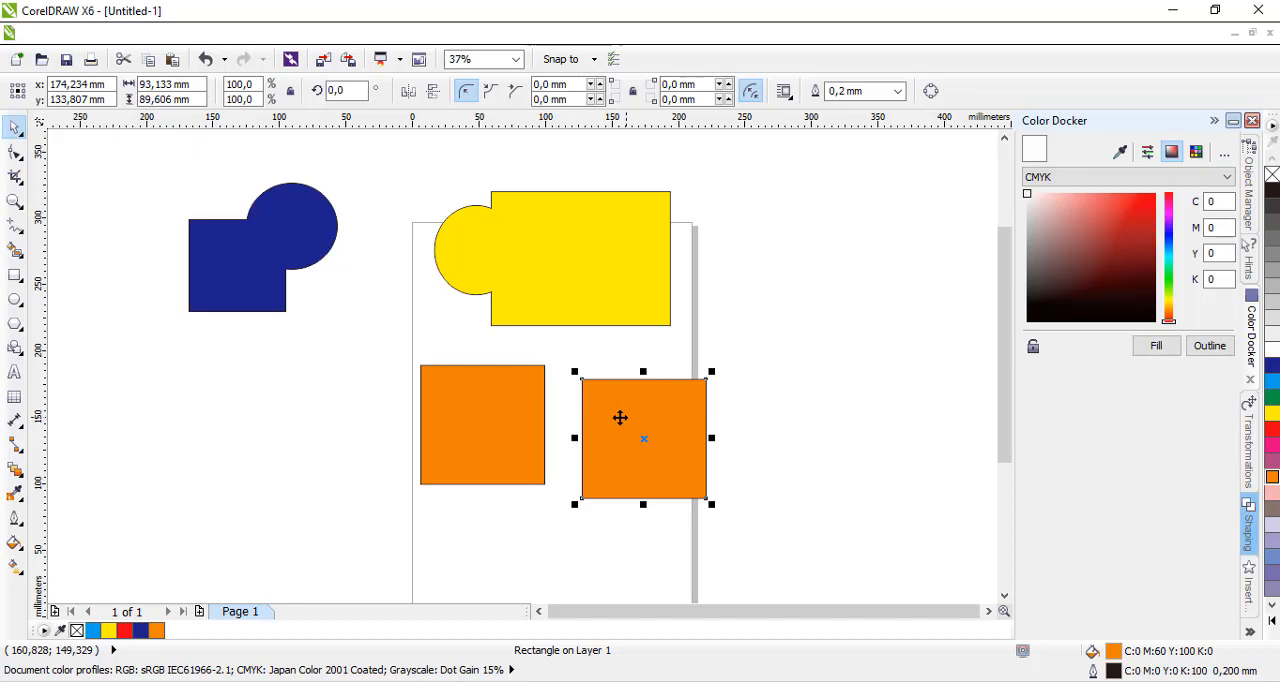
drag(690, 420, 654, 465)
Rotate the upper left orange rectangle to about 323.9° and place it so that it overlaps the other orange rectangle.
click(544, 372)
click(528, 372)
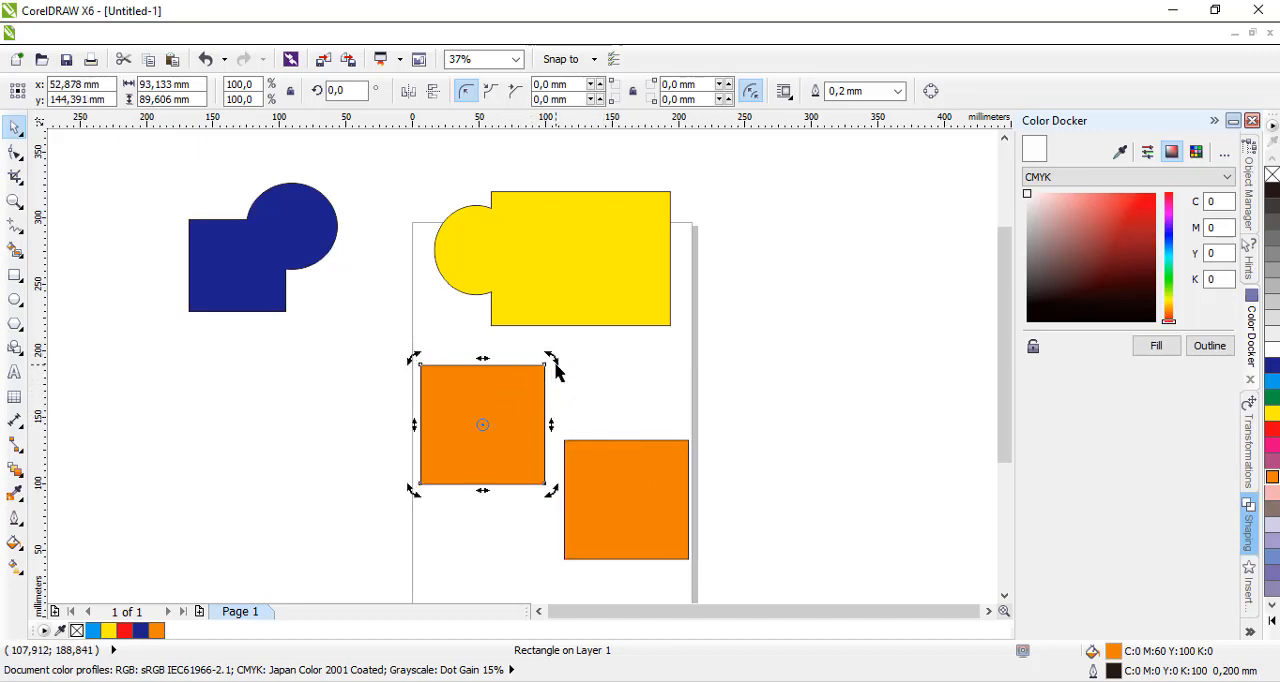
drag(567, 365, 596, 422)
Trim the upright orange rectangle with the rotated one, selecting the rotated one first, and move the two pieces apart.
click(647, 488)
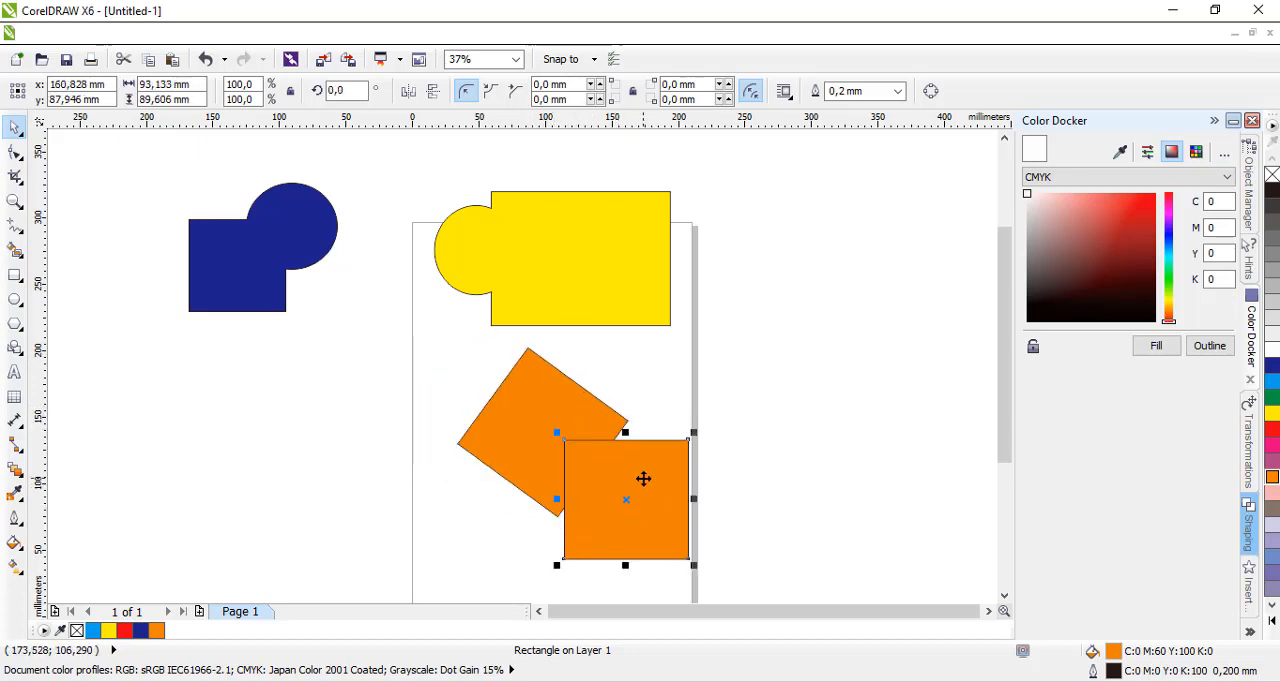
click(531, 394)
click(776, 370)
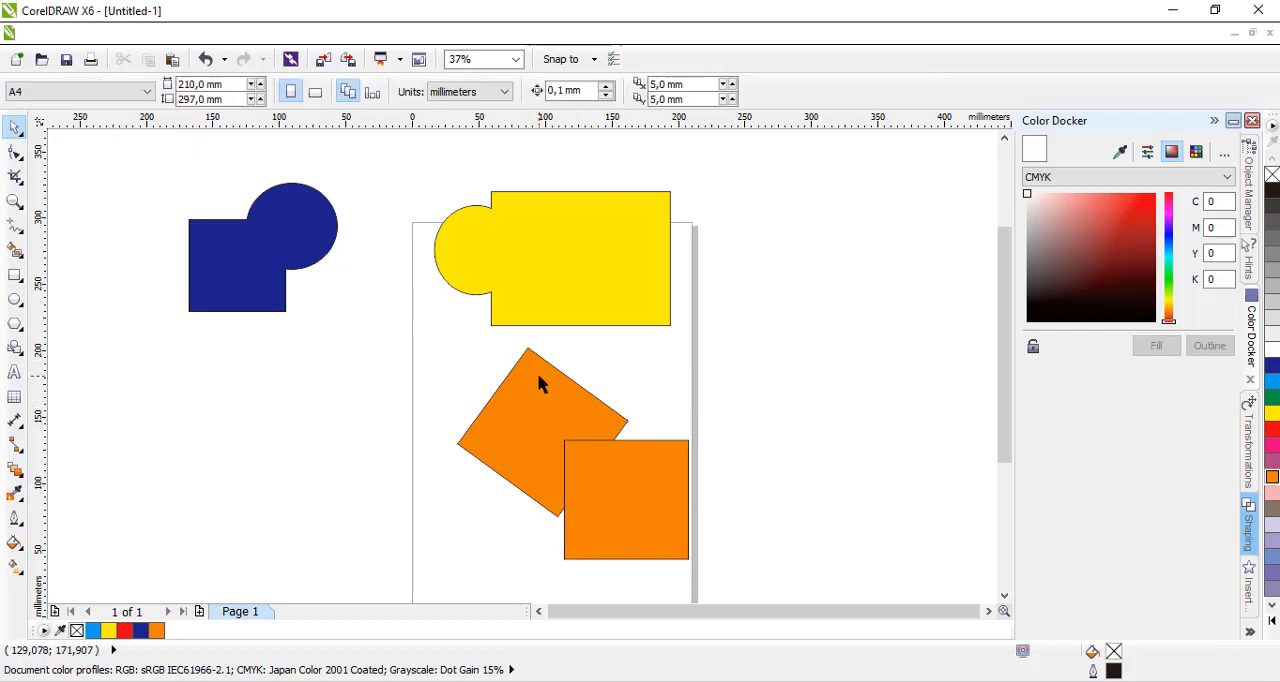
click(530, 381)
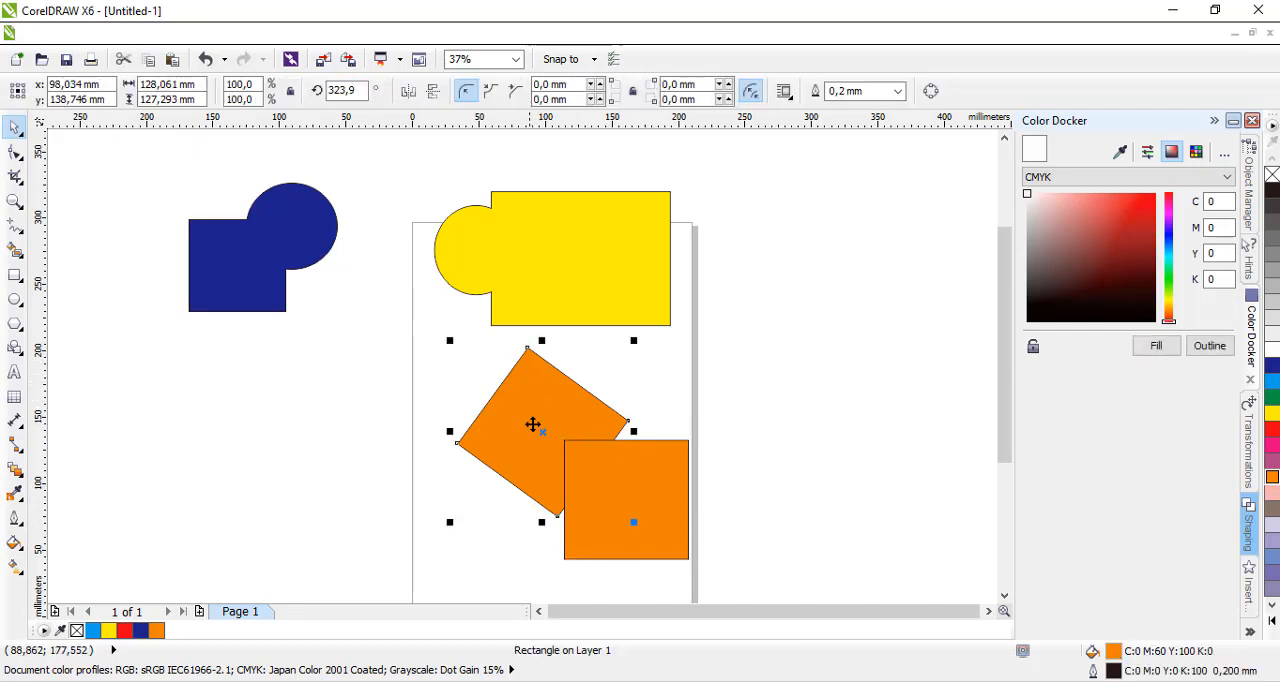
shift+click(675, 540)
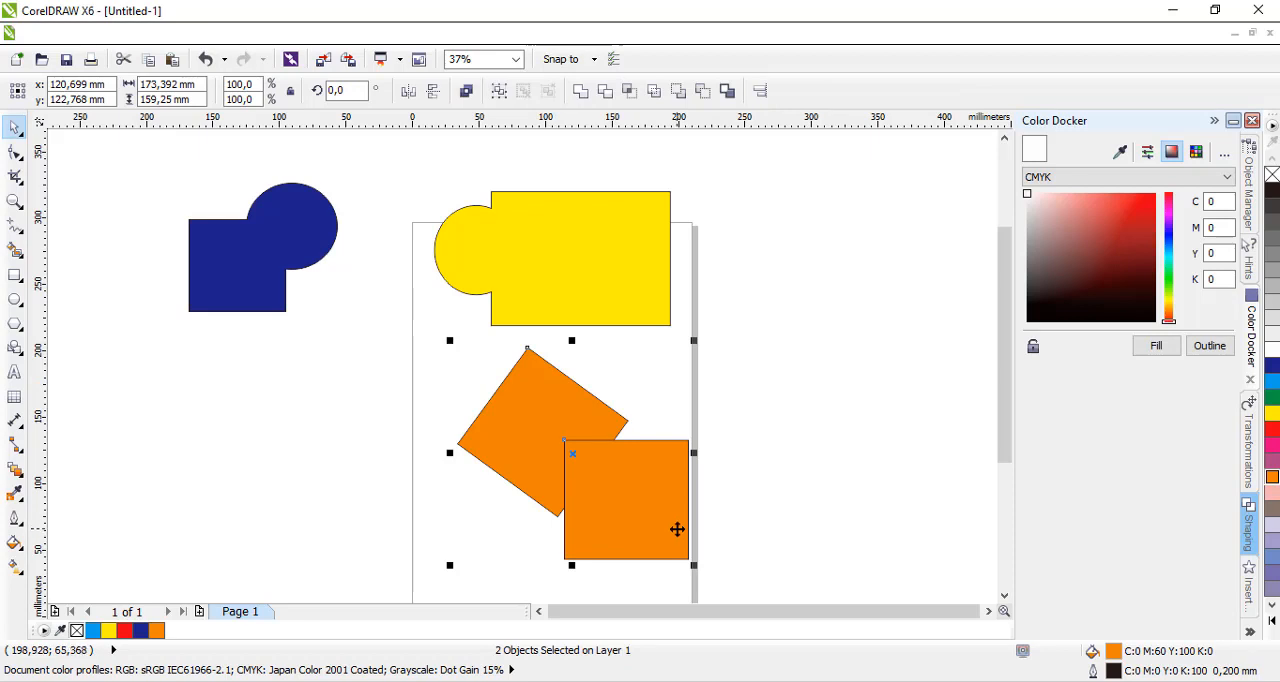
click(605, 91)
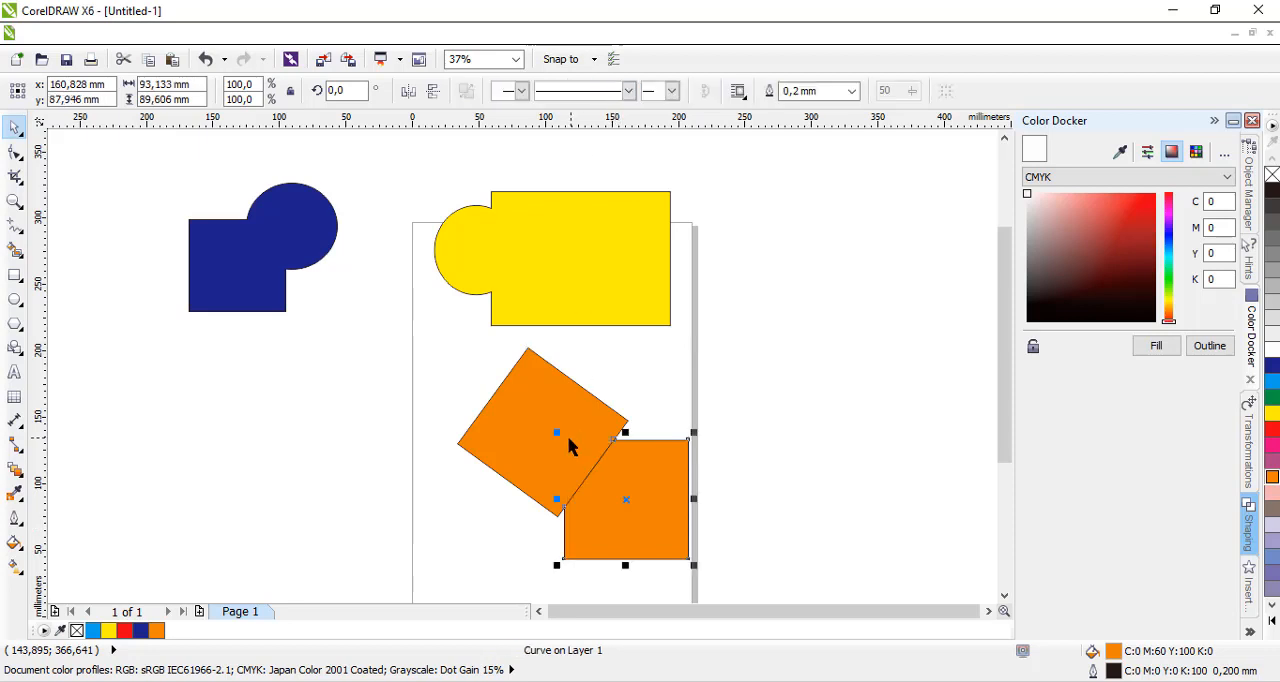
drag(512, 422, 408, 440)
drag(646, 503, 741, 423)
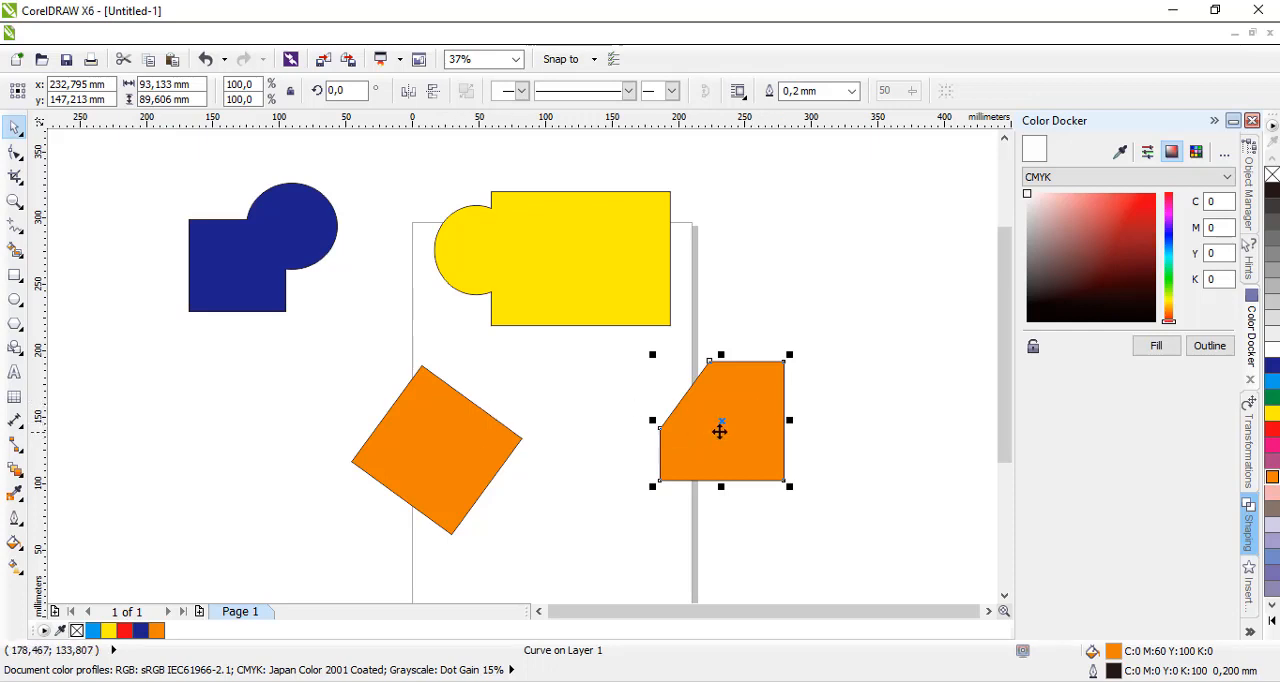
Place the clipped orange piece over the rotated rectangle's upper right part and trim the rotated rectangle with it.
drag(761, 422, 546, 372)
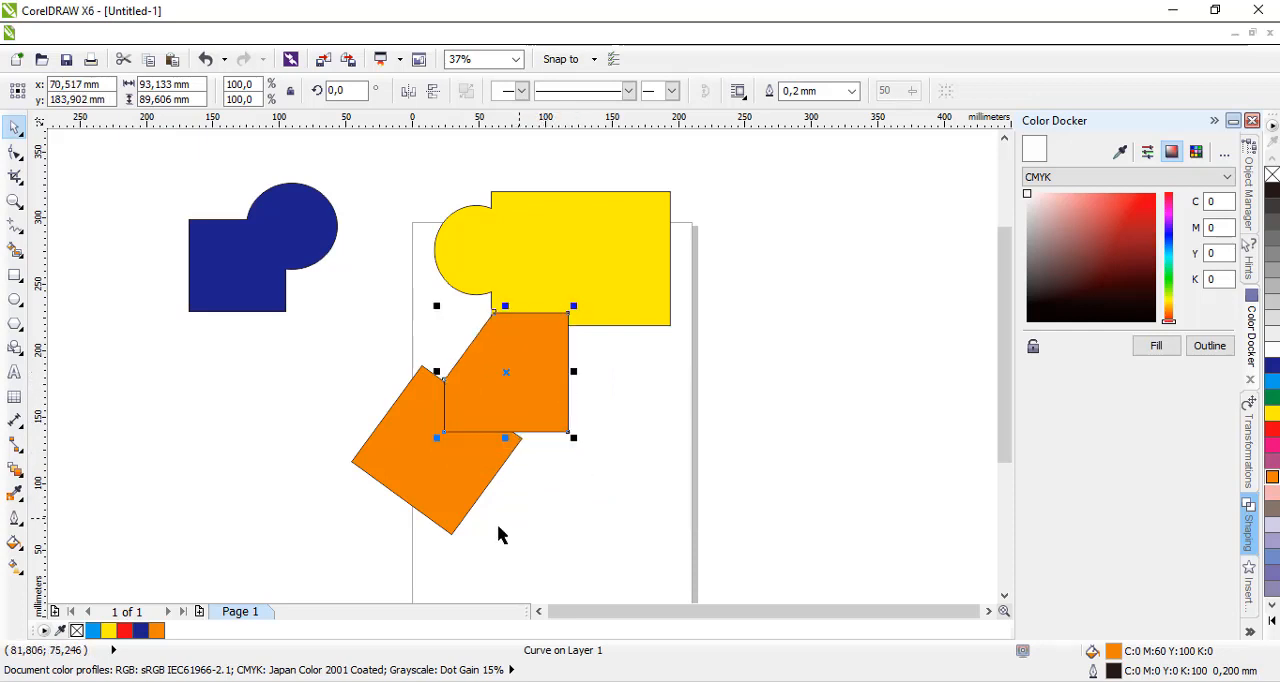
shift+click(436, 505)
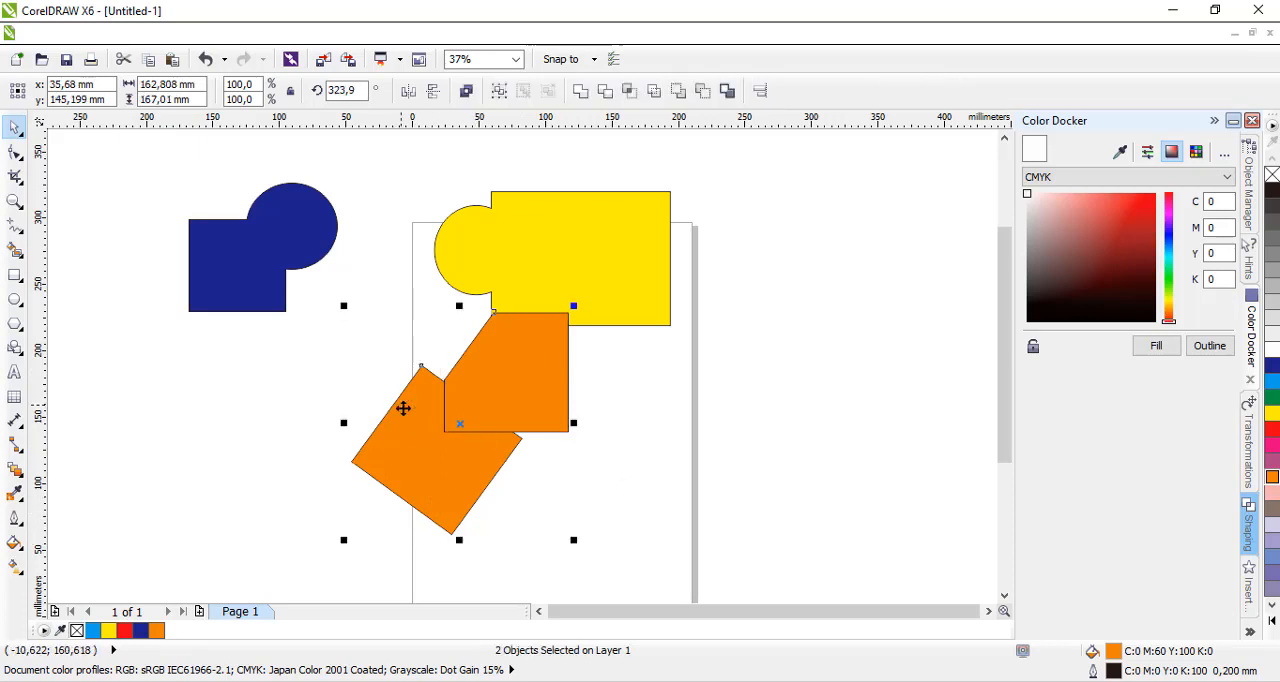
click(605, 90)
Separate the two trimmed orange shapes, placing them side by side below the yellow shape.
drag(508, 400, 684, 386)
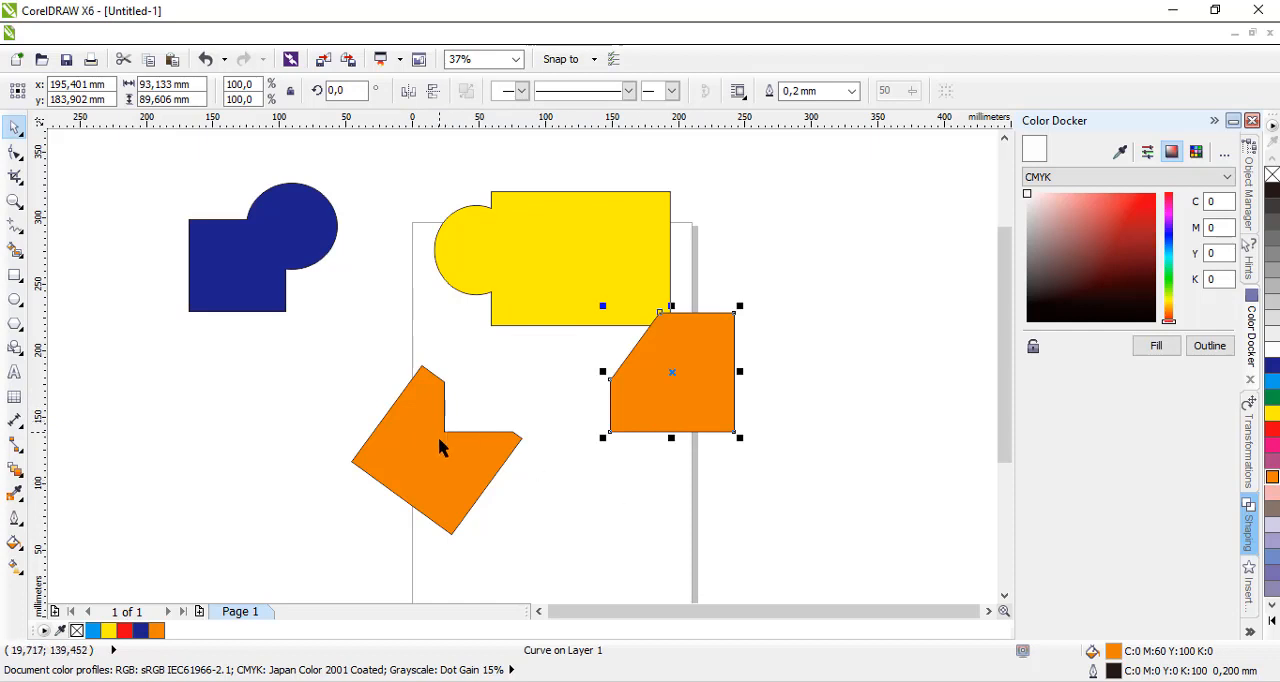
drag(486, 508, 519, 567)
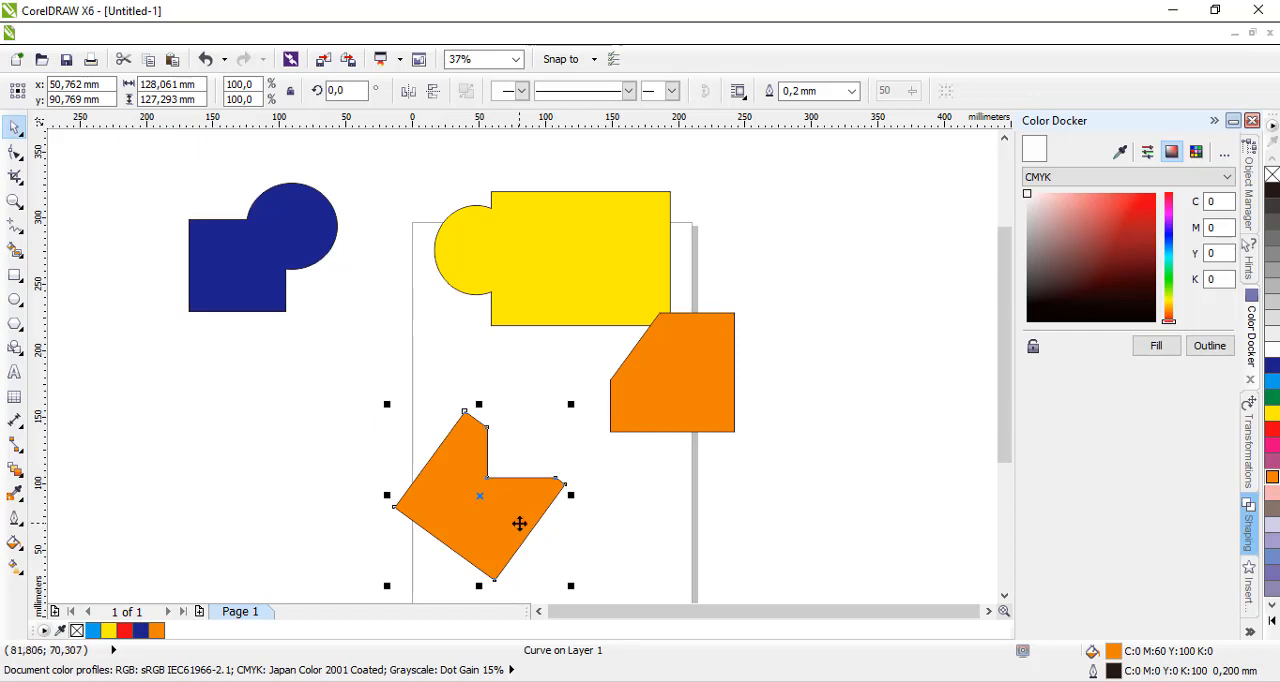
click(686, 391)
drag(683, 377, 711, 482)
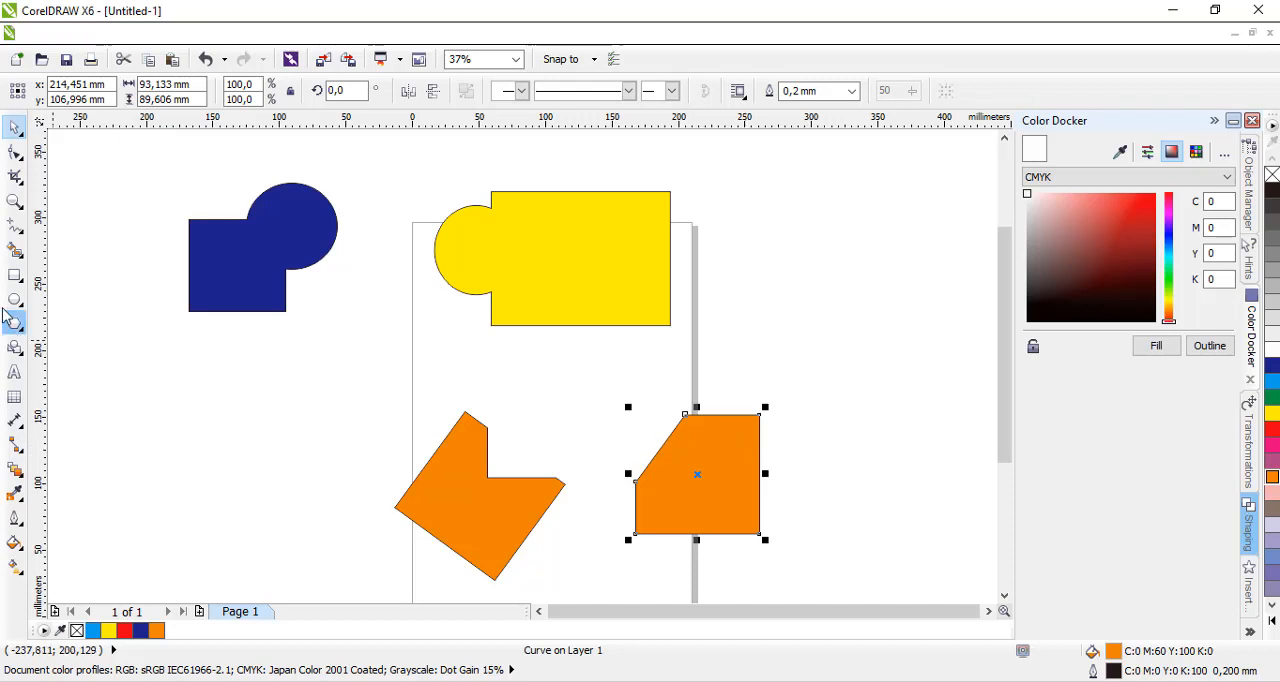
Draw a wide unfilled rectangle, about 157 × 33 mm, across the upper part of the right orange shape.
click(15, 275)
click(46, 276)
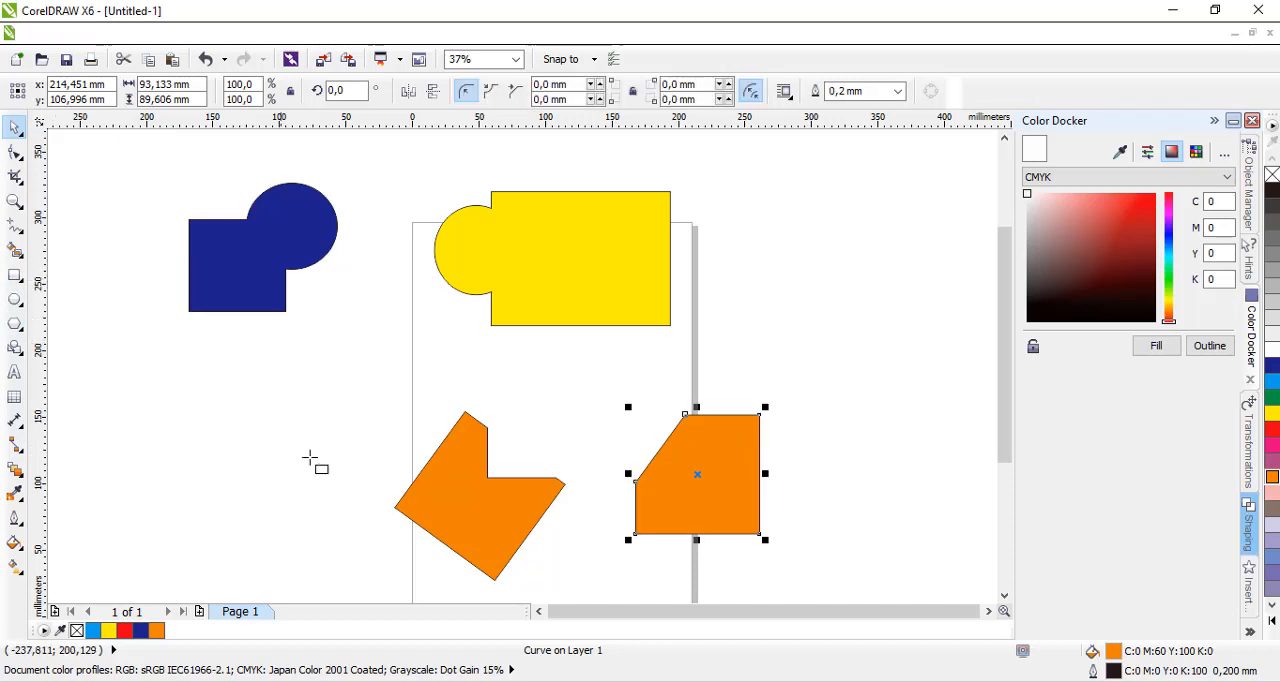
mouse_move(173, 372)
mouse_down()
mouse_move(391, 423)
mouse_move(383, 416)
mouse_move(946, 380)
mouse_move(808, 377)
mouse_move(771, 405)
mouse_move(770, 425)
mouse_up()
Trim the right orange shape with the wide unfilled rectangle and move the rectangle and the cut shape apart.
click(15, 128)
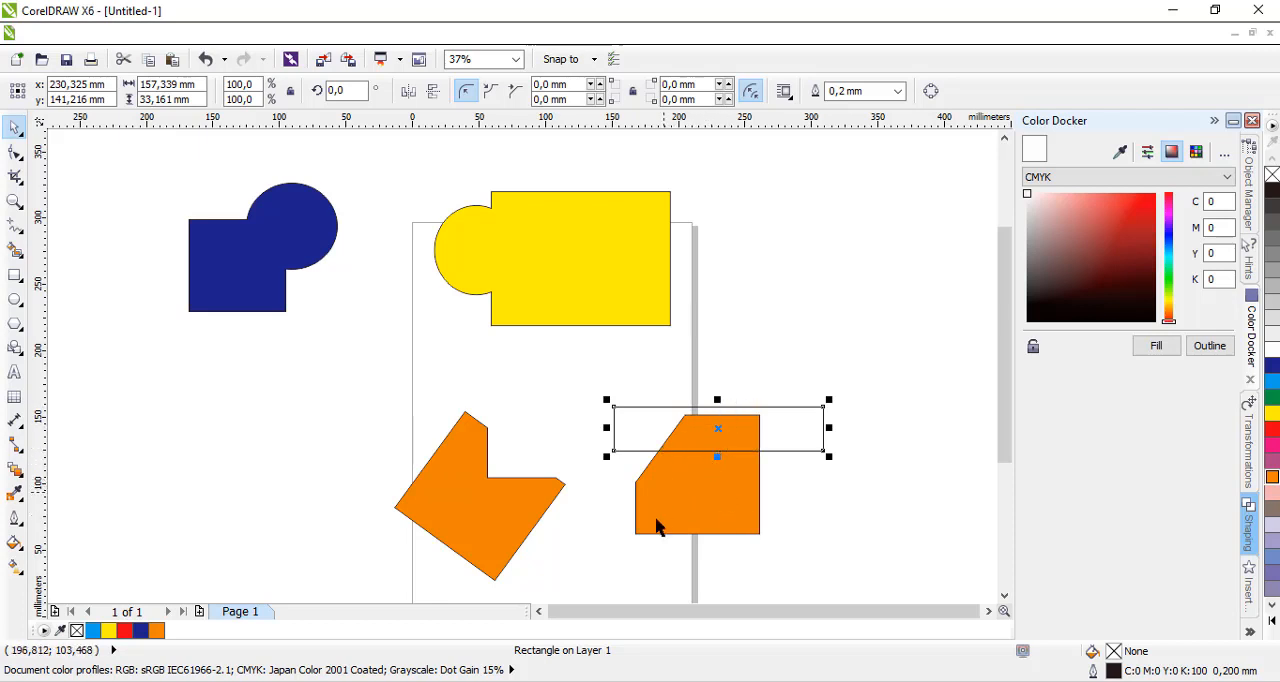
shift+click(660, 531)
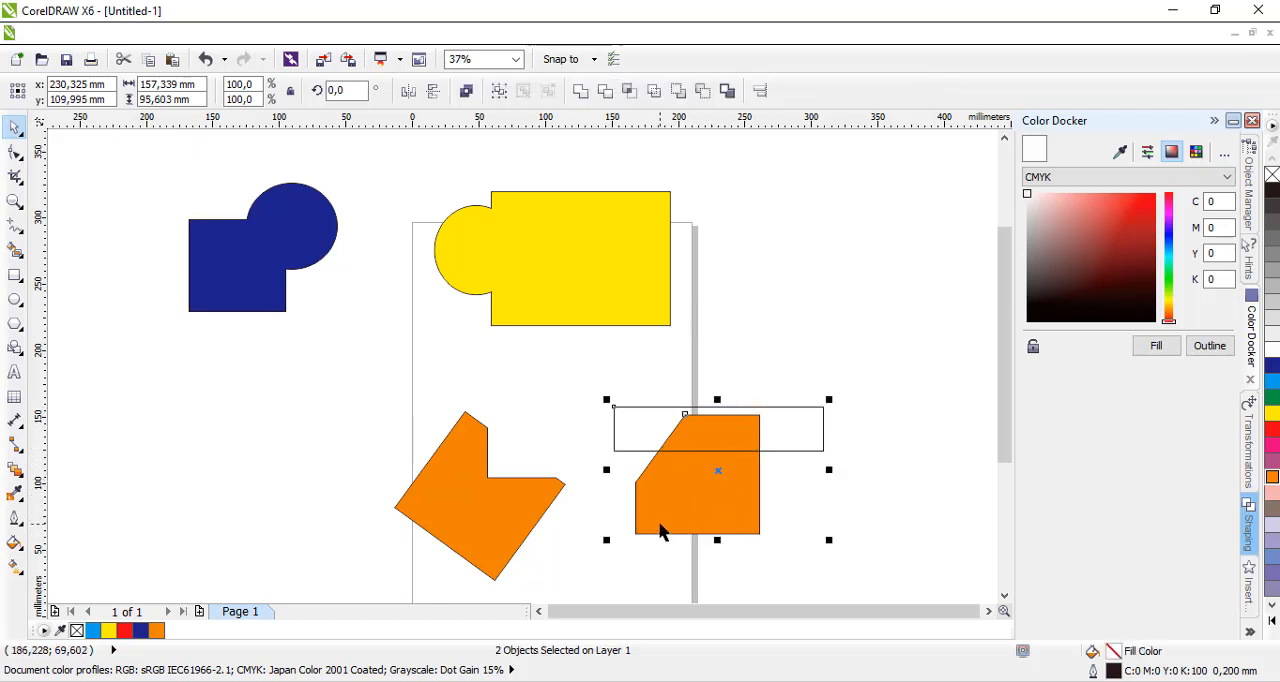
click(604, 91)
drag(766, 434, 834, 294)
drag(690, 484, 643, 457)
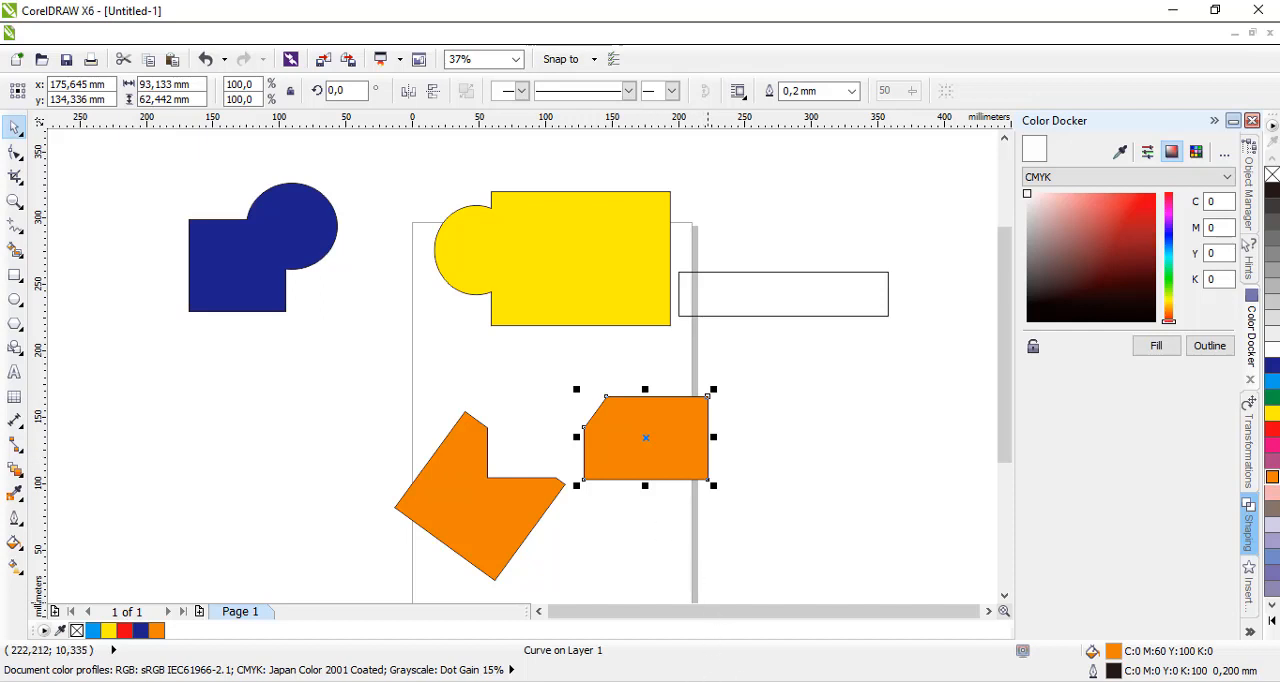
Switch to the PDF textbook in the browser and read the Trim and Simplify examples and the introduction to the Intersect command.
mouse_move(851, 681)
click(794, 681)
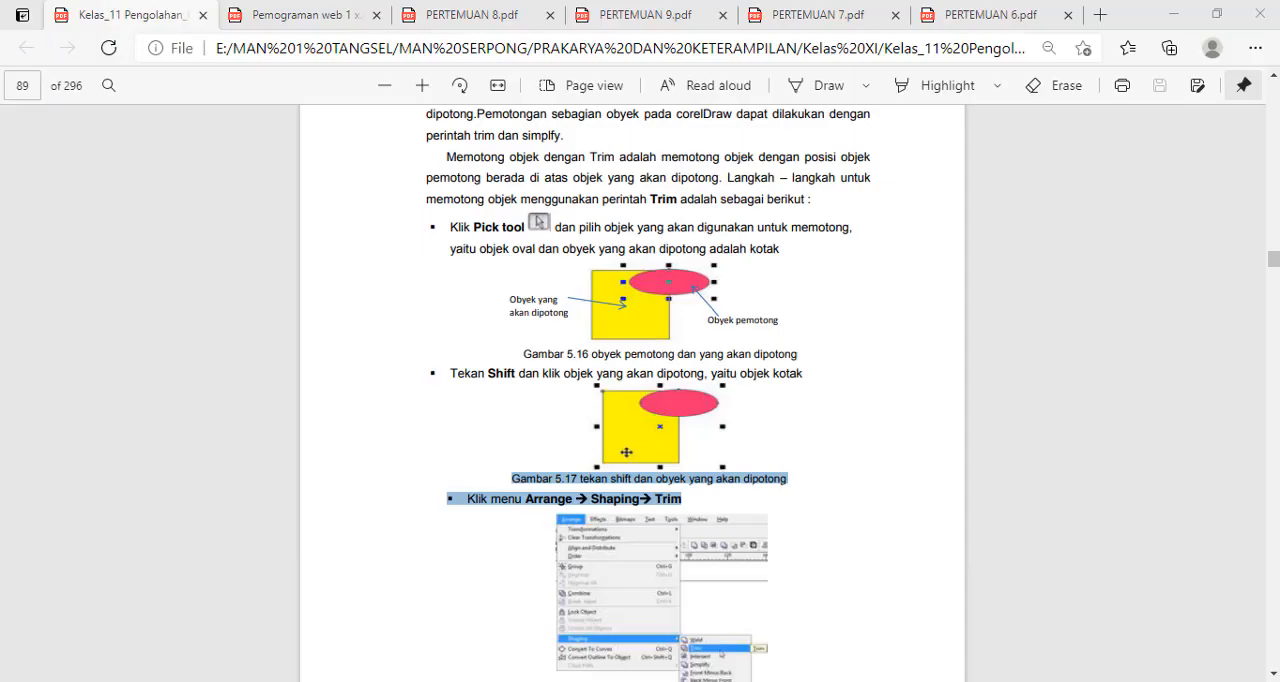
scroll(619, 473, down, 4)
scroll(619, 473, down, 14)
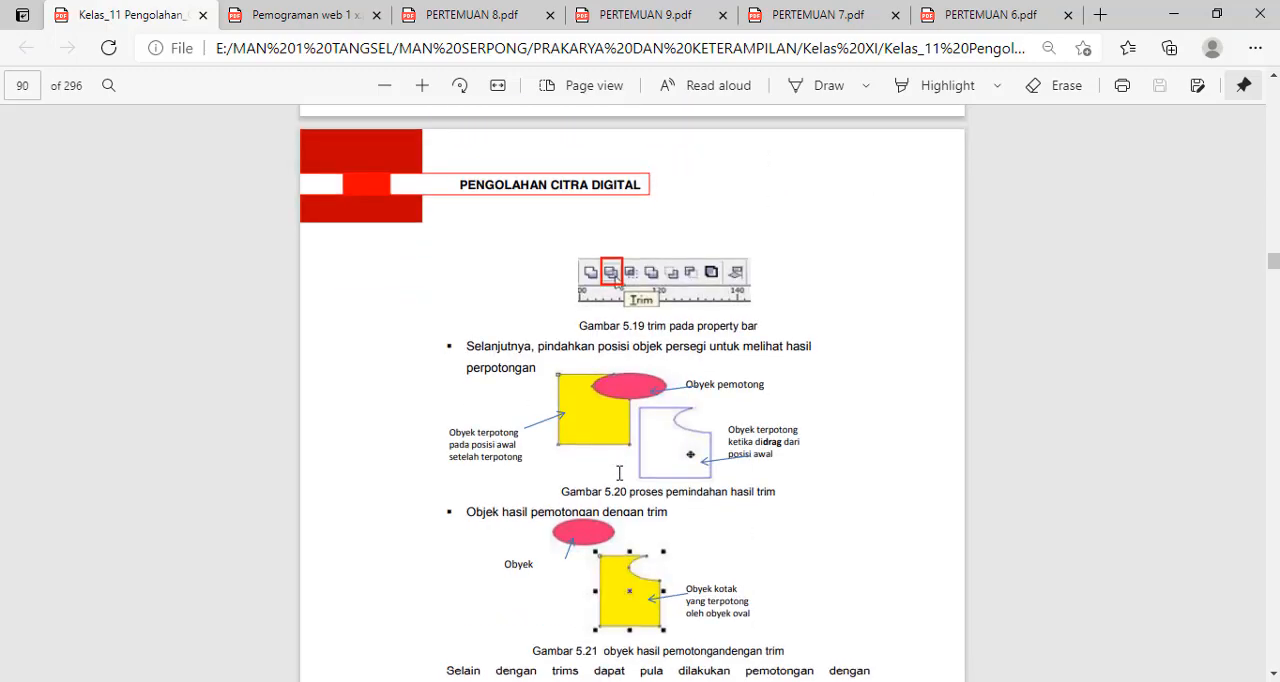
scroll(619, 473, down, 4)
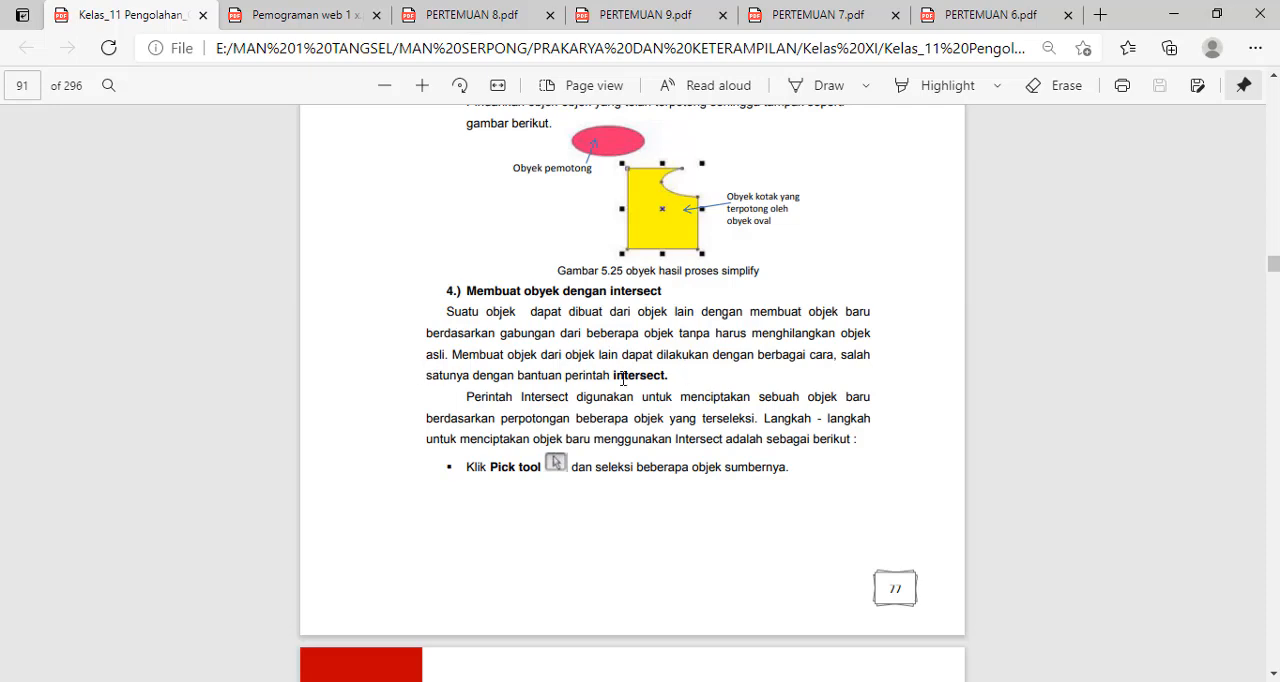
drag(613, 375, 670, 378)
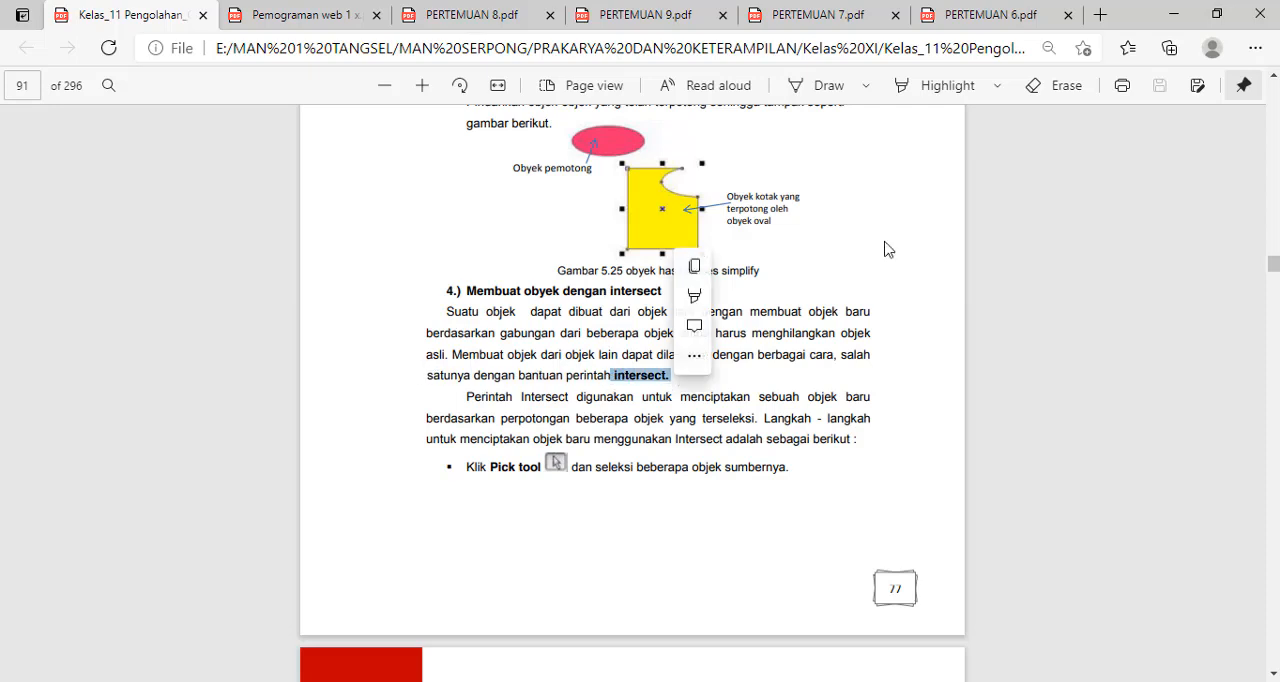
Switch back to CorelDRAW and move both orange shapes to the left, near the dark blue shape, to clear the lower page.
click(1170, 16)
click(482, 472)
drag(452, 478, 205, 384)
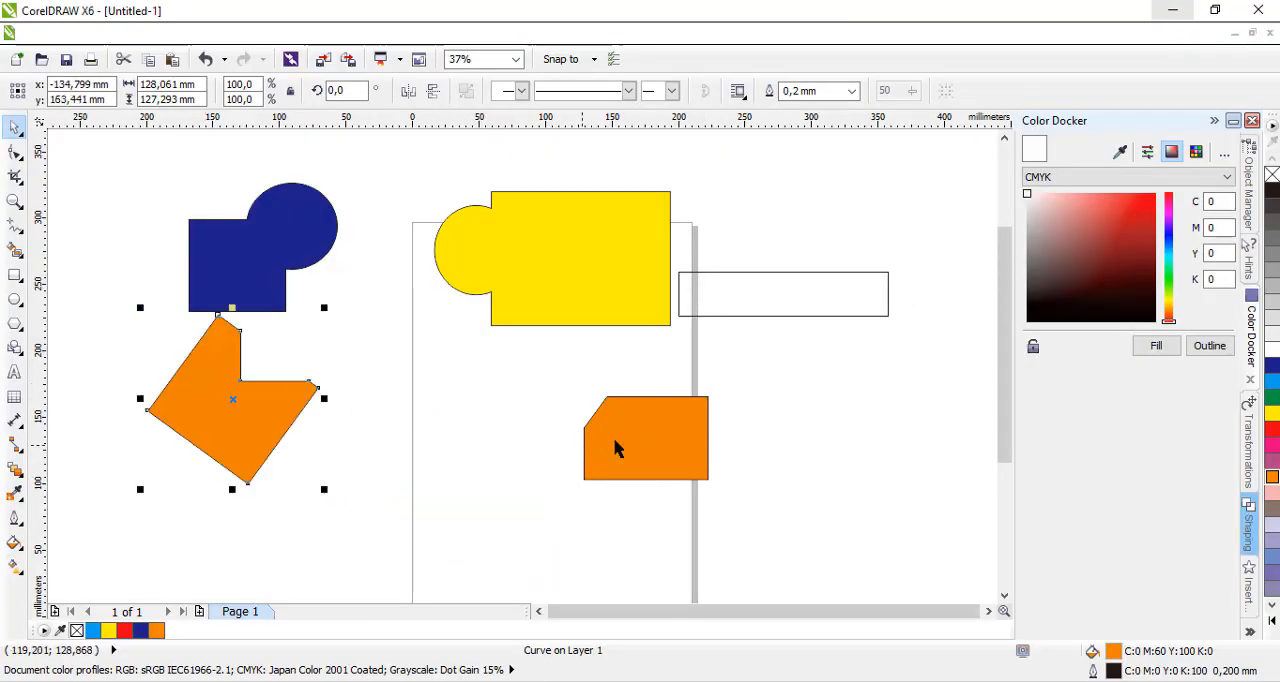
drag(642, 427, 368, 322)
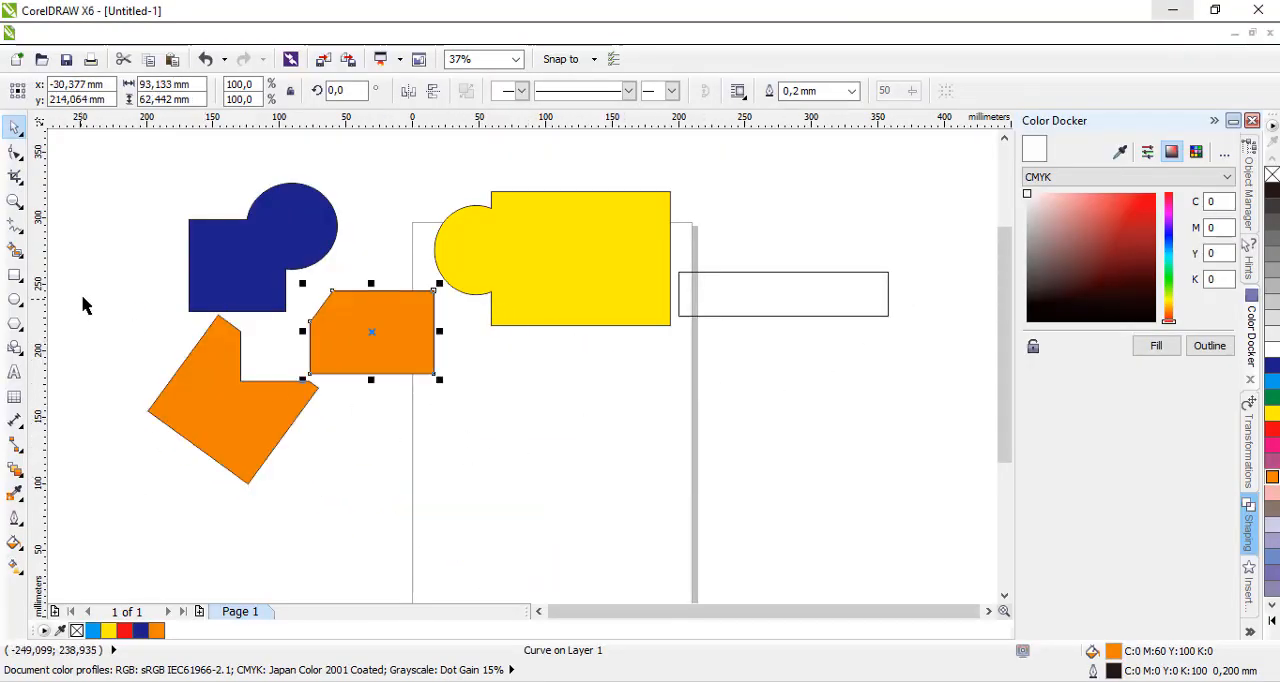
Draw an unfilled rectangle about 116 × 71 mm on the cleared lower part of the page.
click(14, 276)
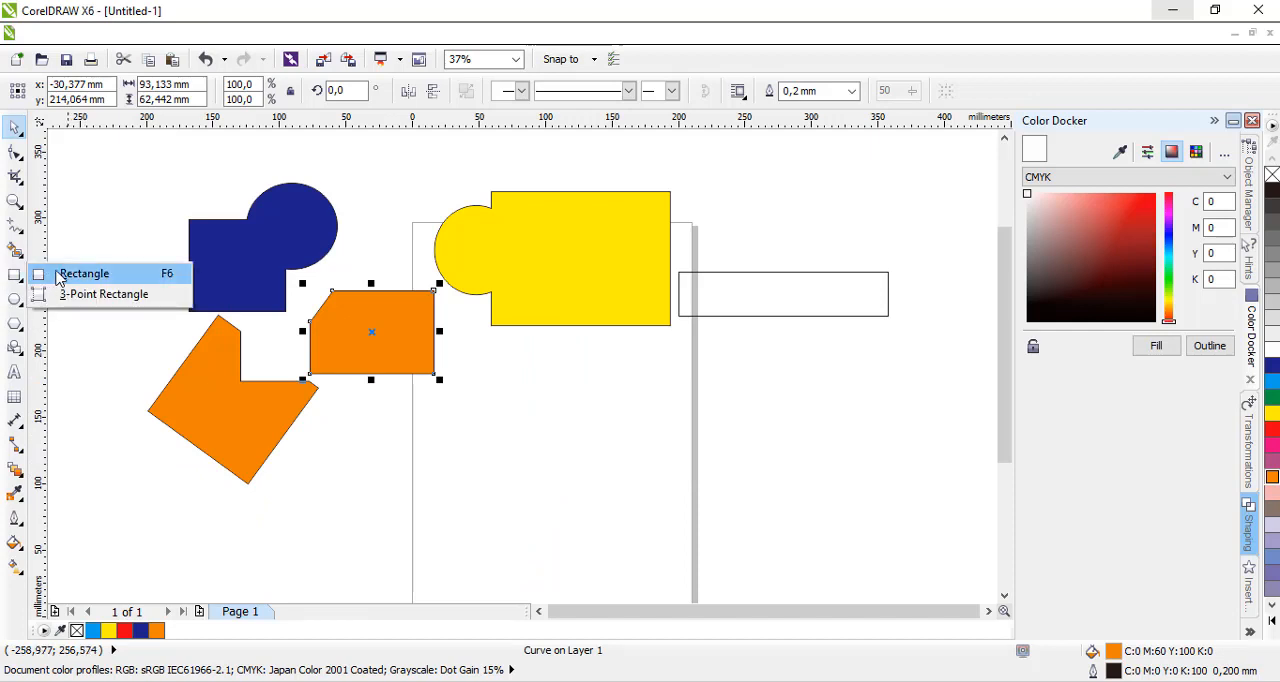
click(70, 271)
drag(500, 455, 657, 550)
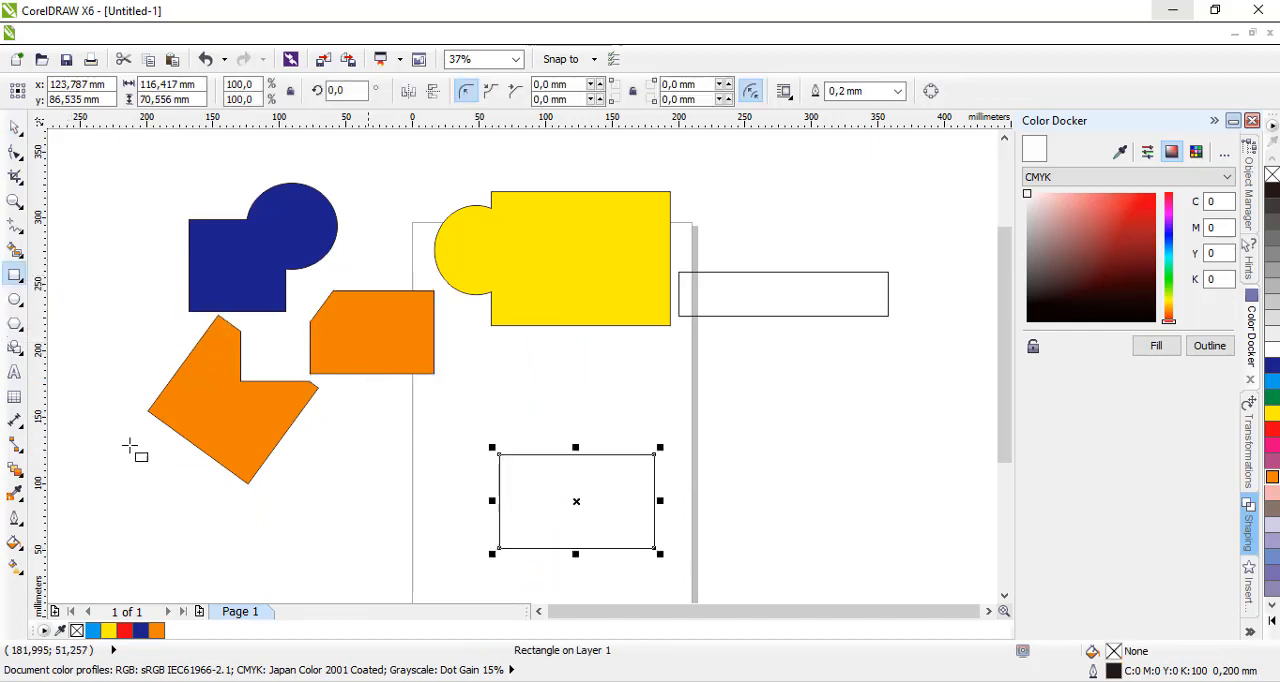
Draw an ellipse about 107 × 90 mm beside the new rectangle; fill the ellipse light pink (M40 Y20) and the rectangle purple (C20 M80 K20).
click(14, 306)
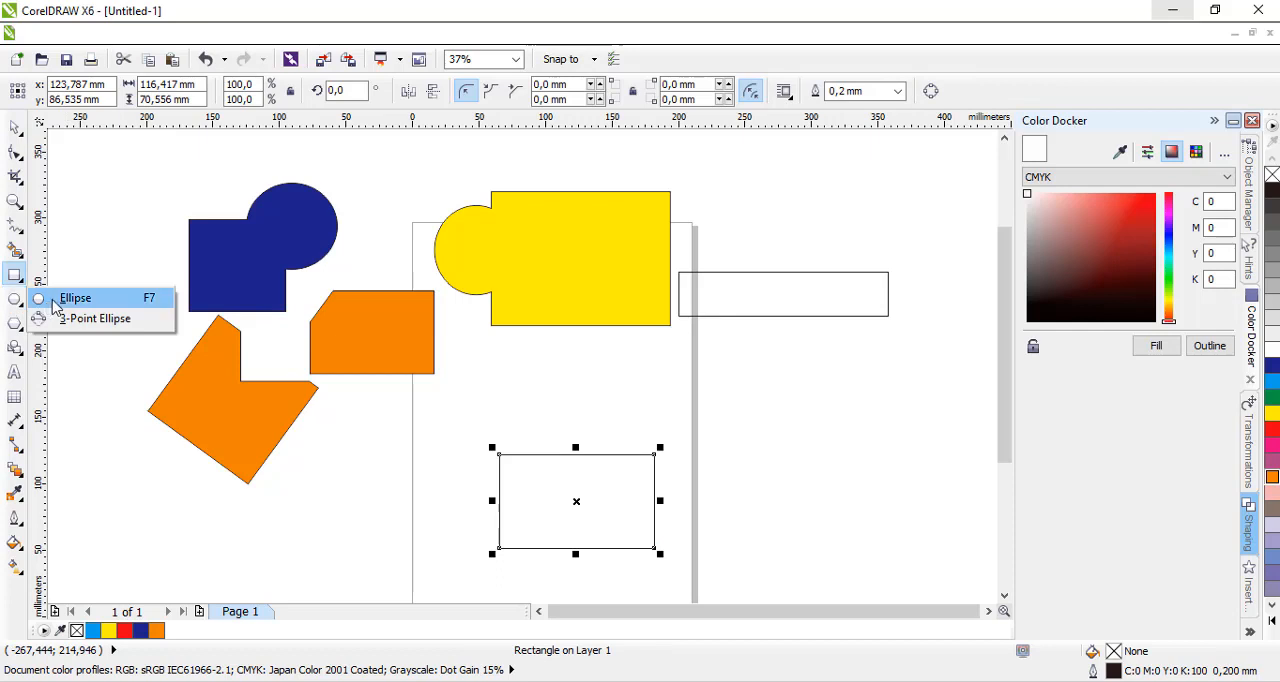
click(45, 296)
drag(700, 420, 846, 541)
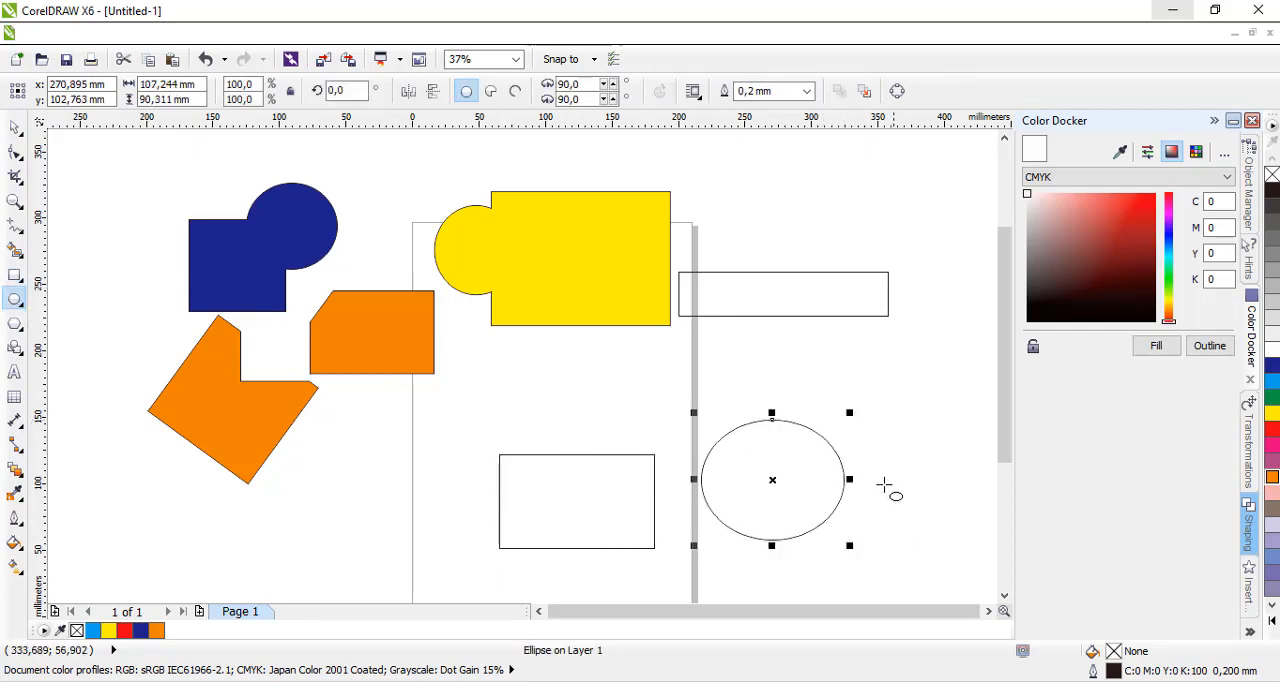
click(1272, 493)
click(552, 466)
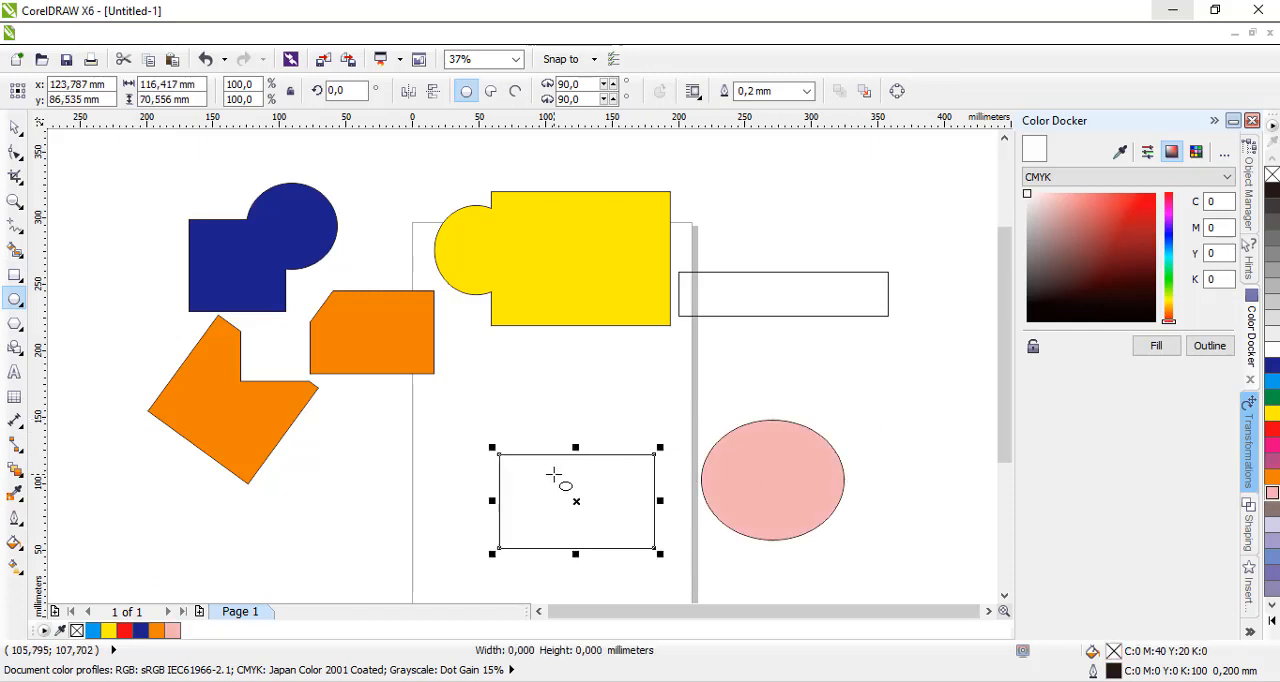
click(1272, 462)
Move the purple rectangle to the left and place the pink ellipse so that it overlaps the rectangle's right edge.
click(15, 128)
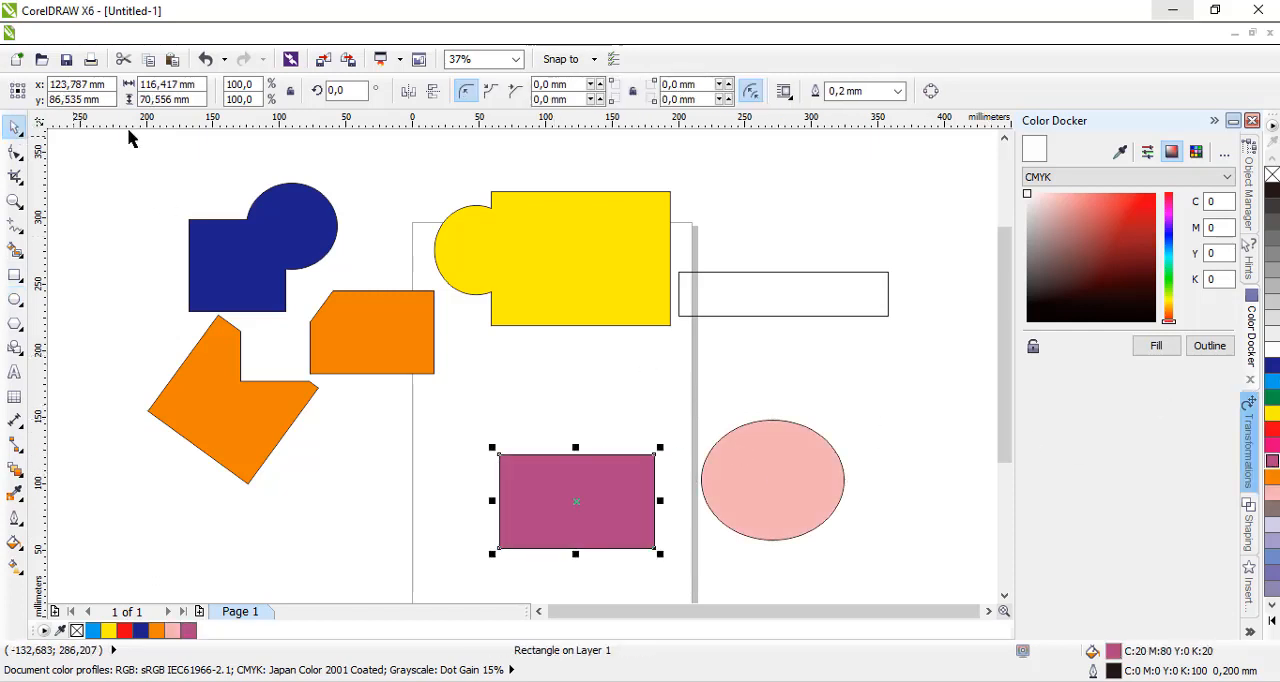
drag(608, 483, 542, 473)
drag(803, 491, 654, 483)
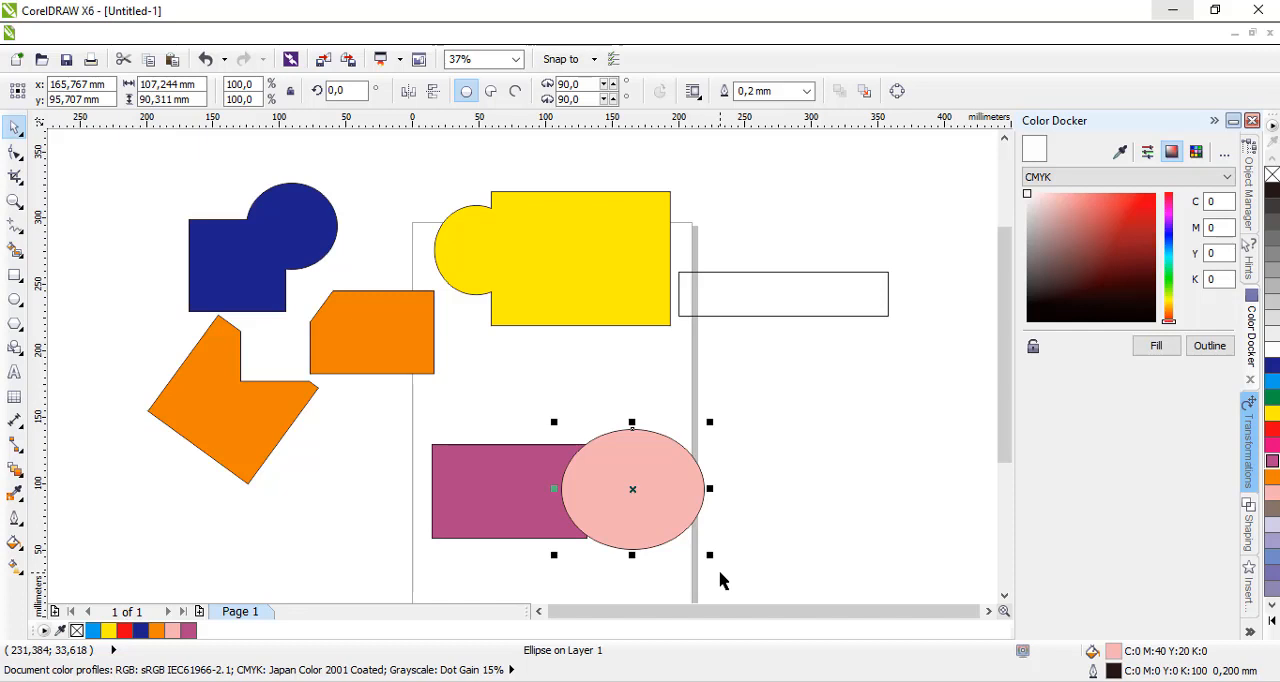
click(655, 476)
drag(654, 476, 651, 474)
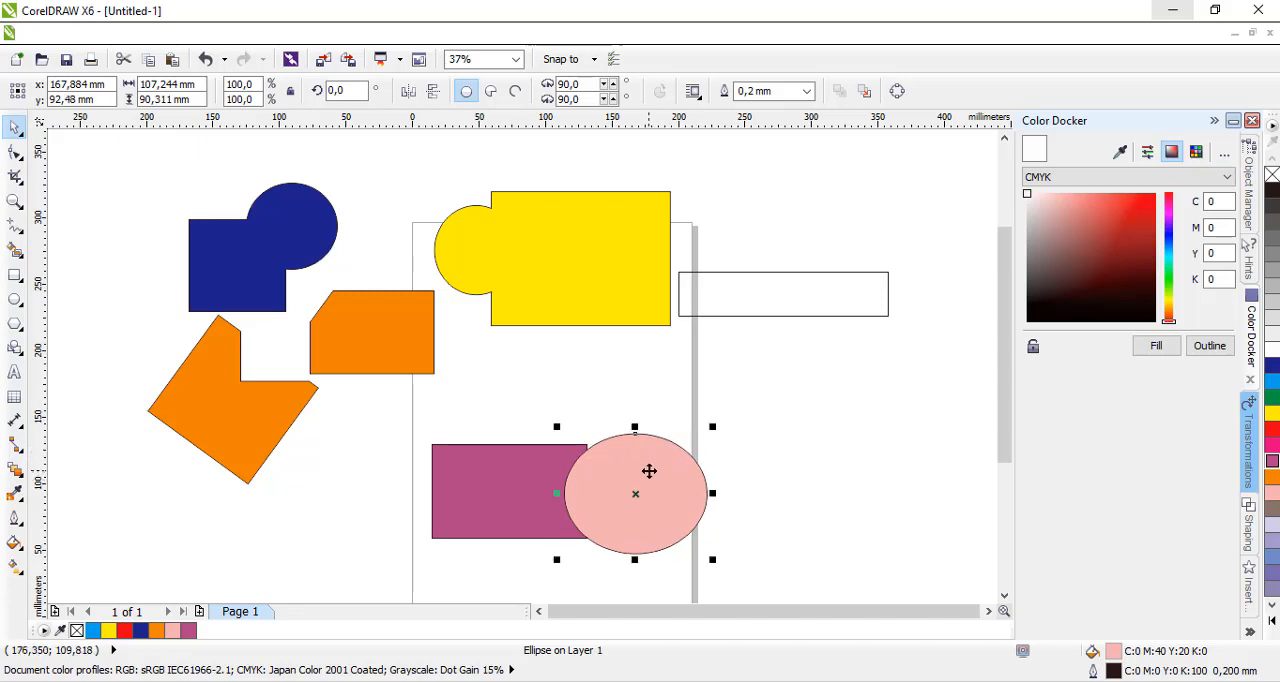
scroll(649, 471, up, 2)
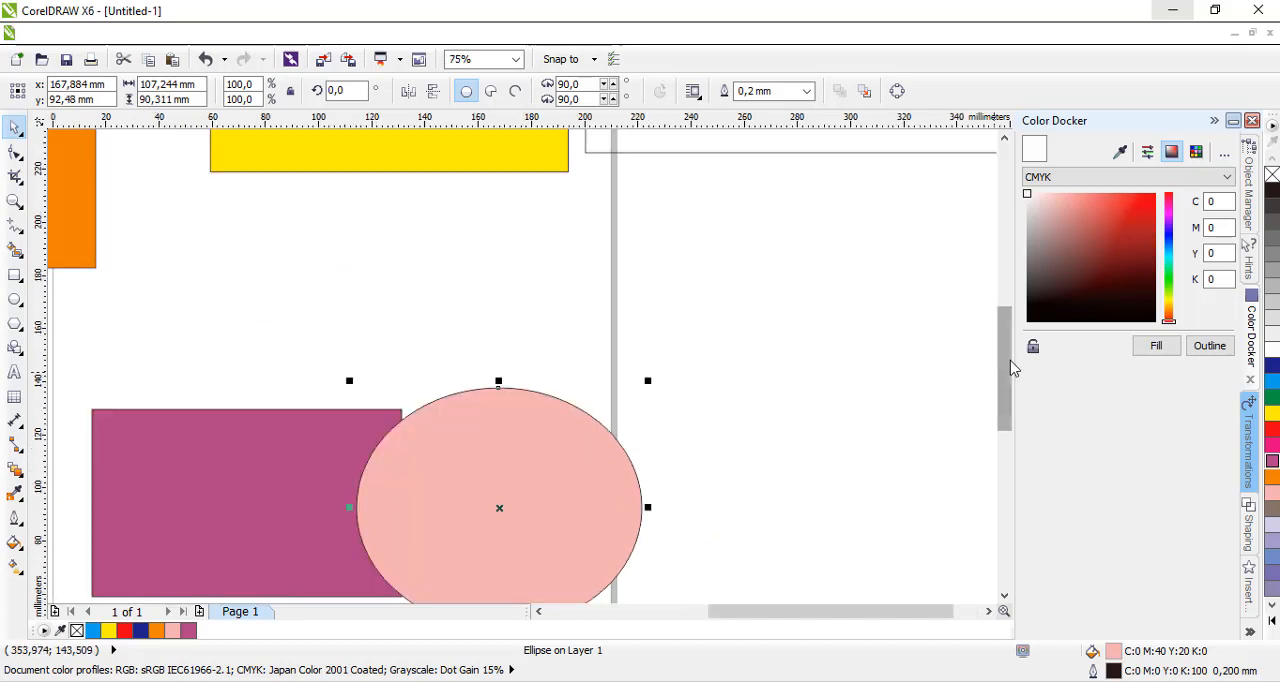
drag(1010, 376, 974, 417)
drag(496, 297, 486, 286)
drag(494, 329, 513, 308)
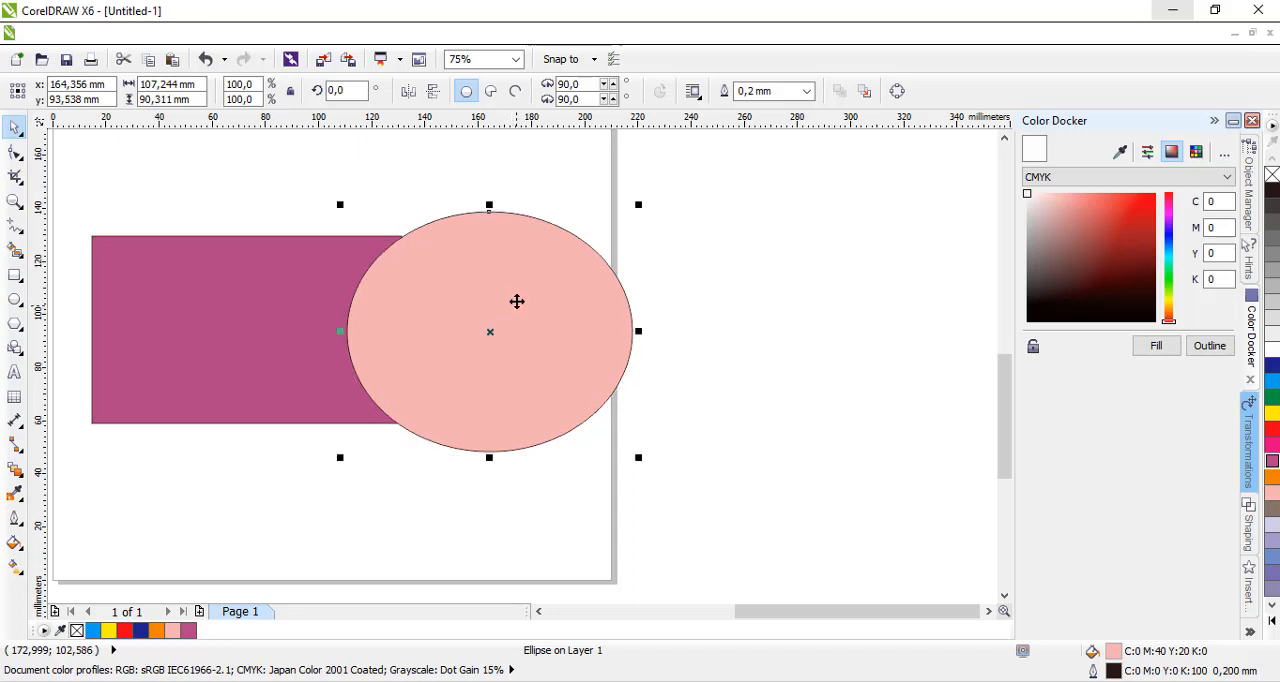
Intersect the purple rectangle with the pink ellipse and fill the resulting overlap piece yellow.
click(346, 509)
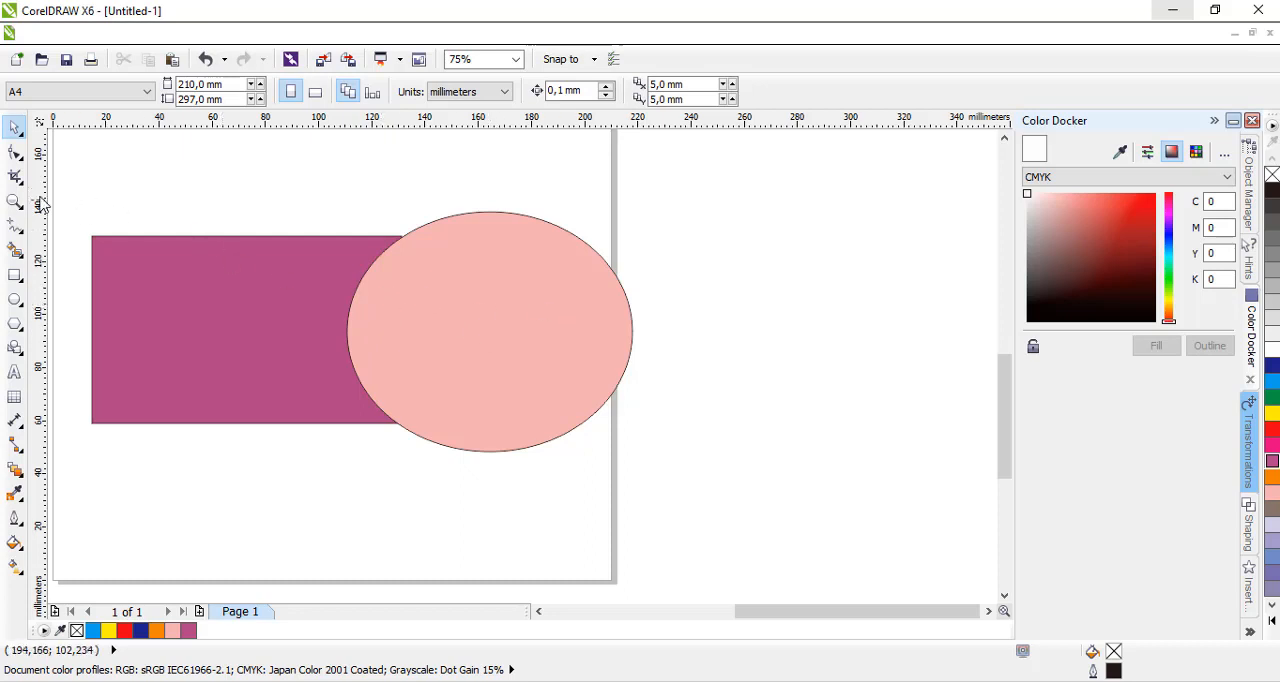
drag(65, 175, 728, 528)
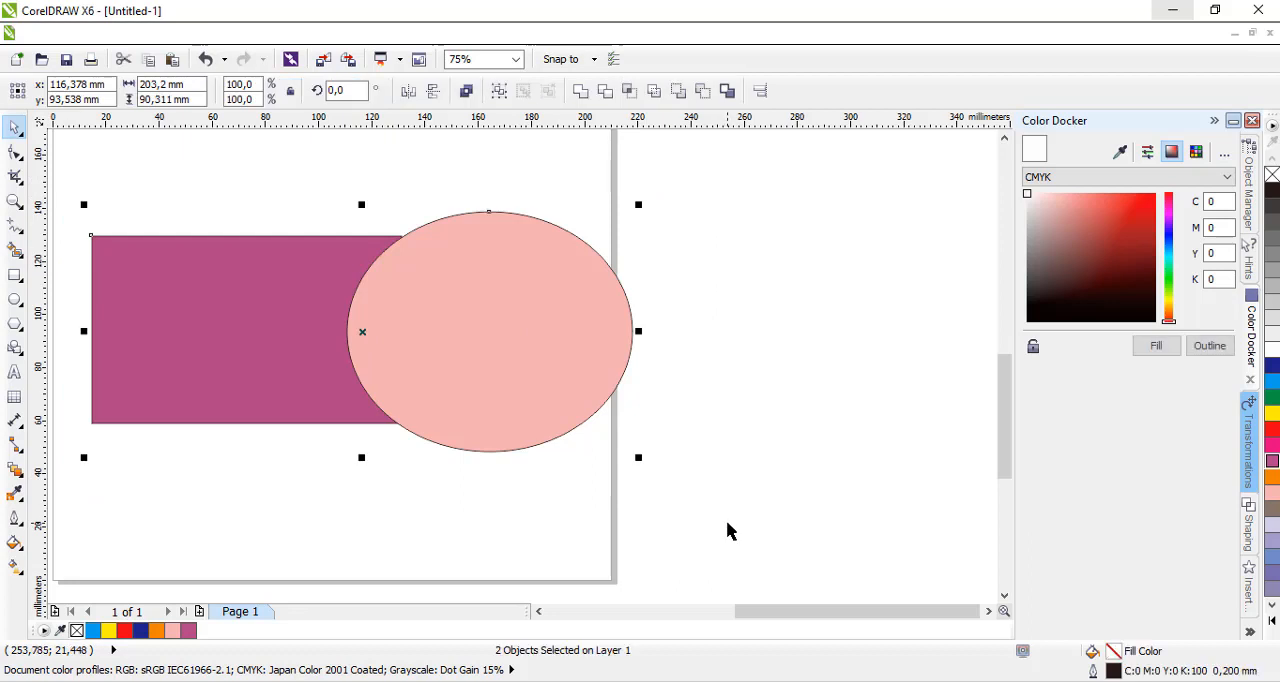
click(634, 96)
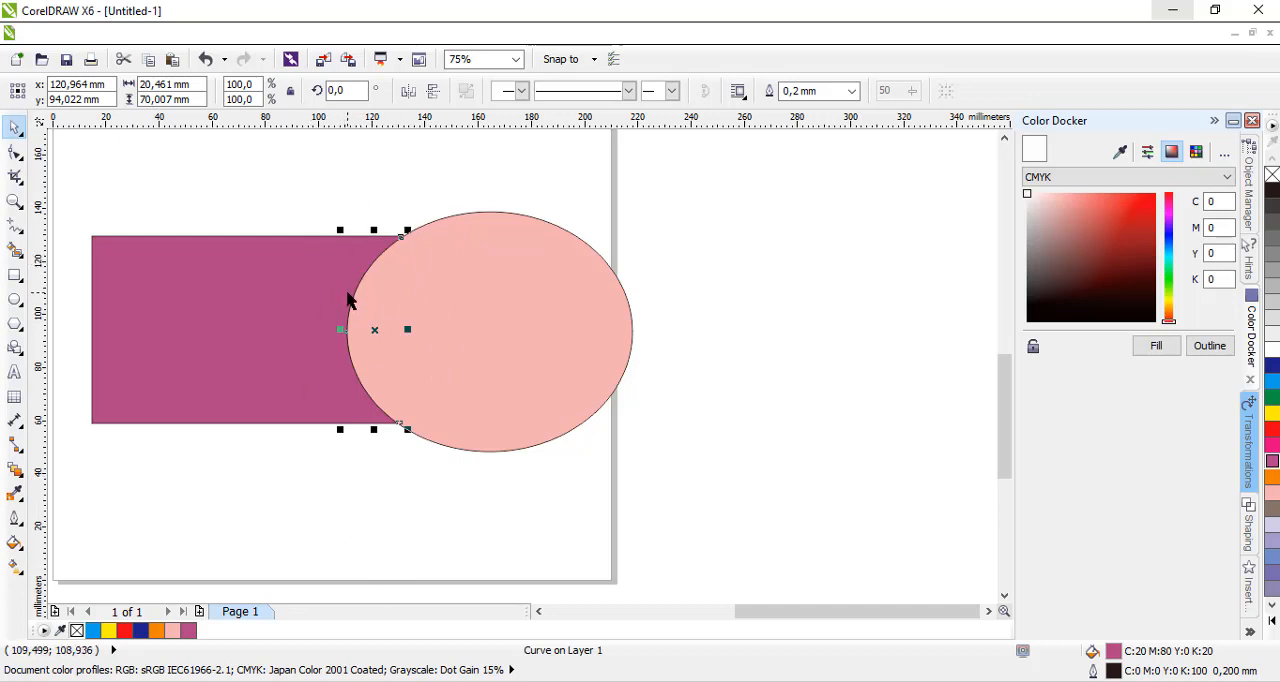
click(1273, 416)
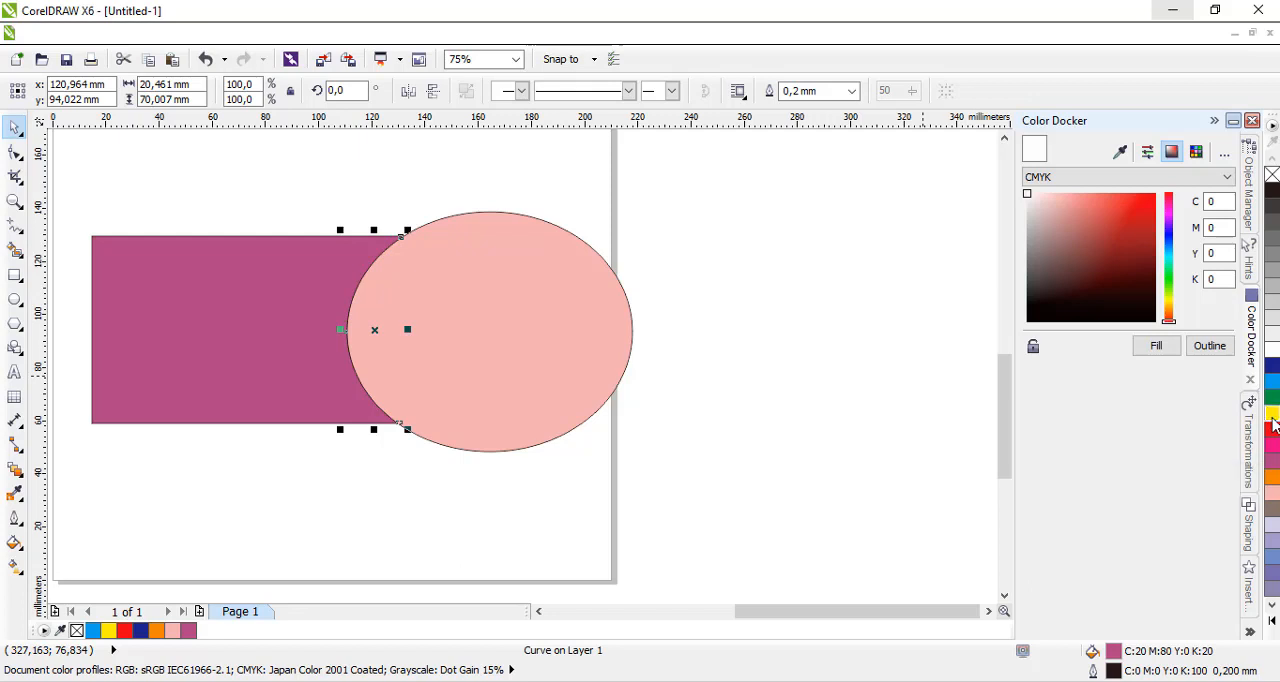
Move the pink ellipse and the yellow intersection piece to the right, separating them from the purple rectangle.
click(502, 335)
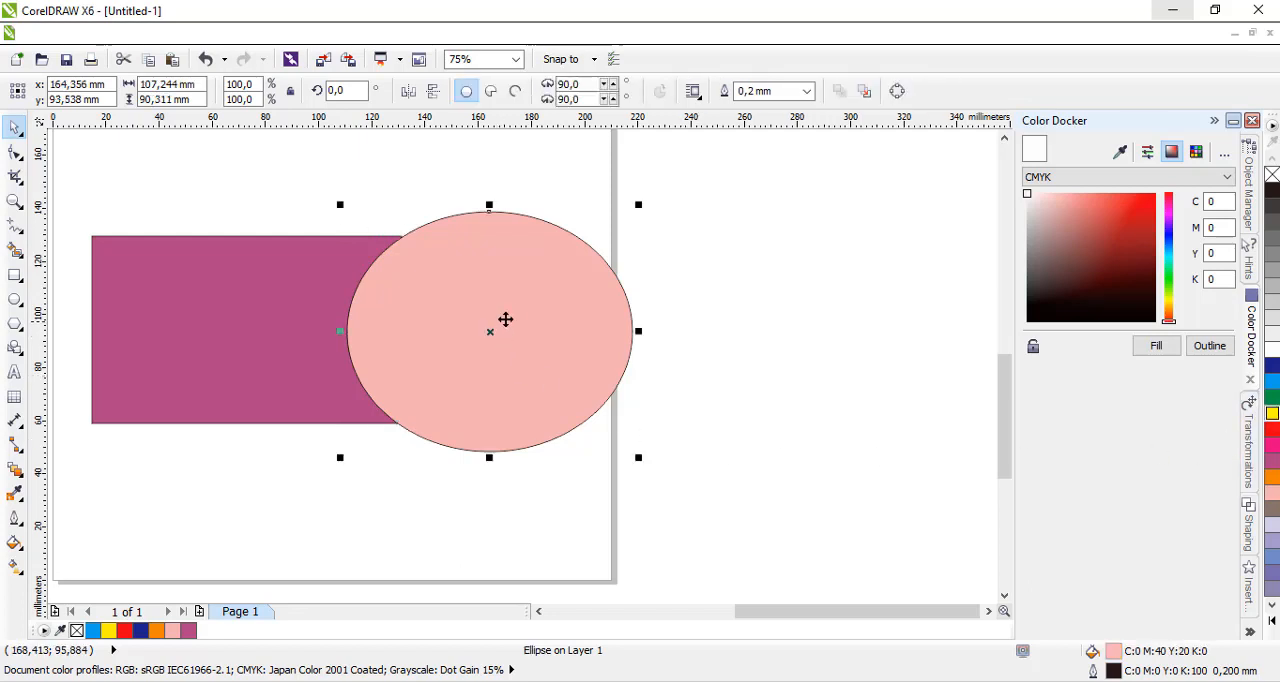
drag(513, 300, 633, 301)
drag(395, 297, 840, 266)
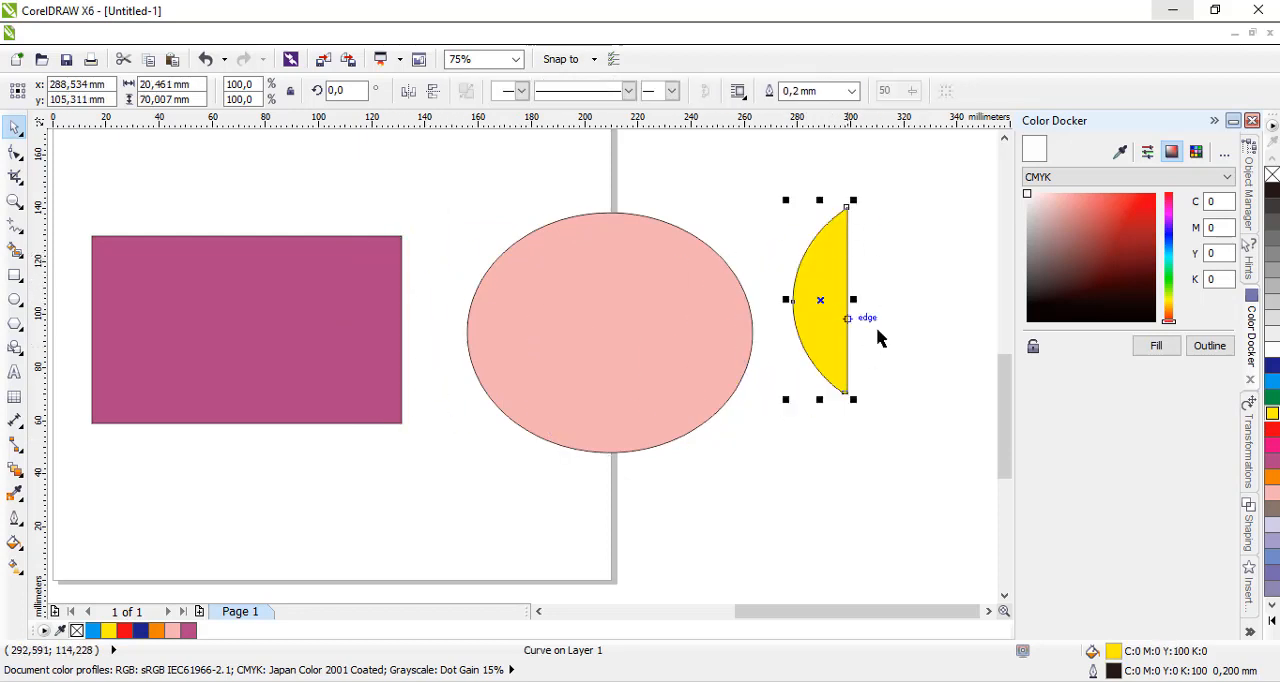
click(832, 250)
drag(832, 250, 860, 231)
Scale the pink ellipse down to about 47 × 39 mm and place it entirely inside the purple rectangle.
click(542, 316)
click(547, 309)
drag(547, 309, 394, 302)
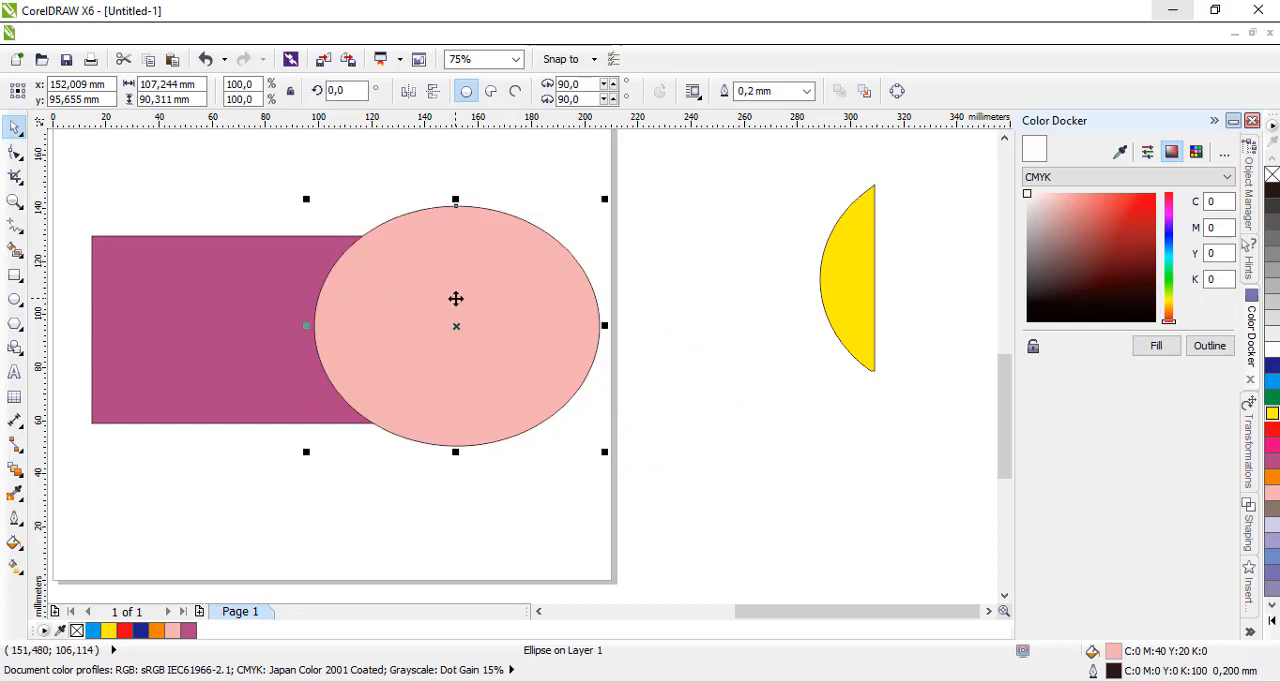
mouse_move(854, 251)
mouse_down()
mouse_move(700, 263)
mouse_move(861, 268)
mouse_up()
click(538, 284)
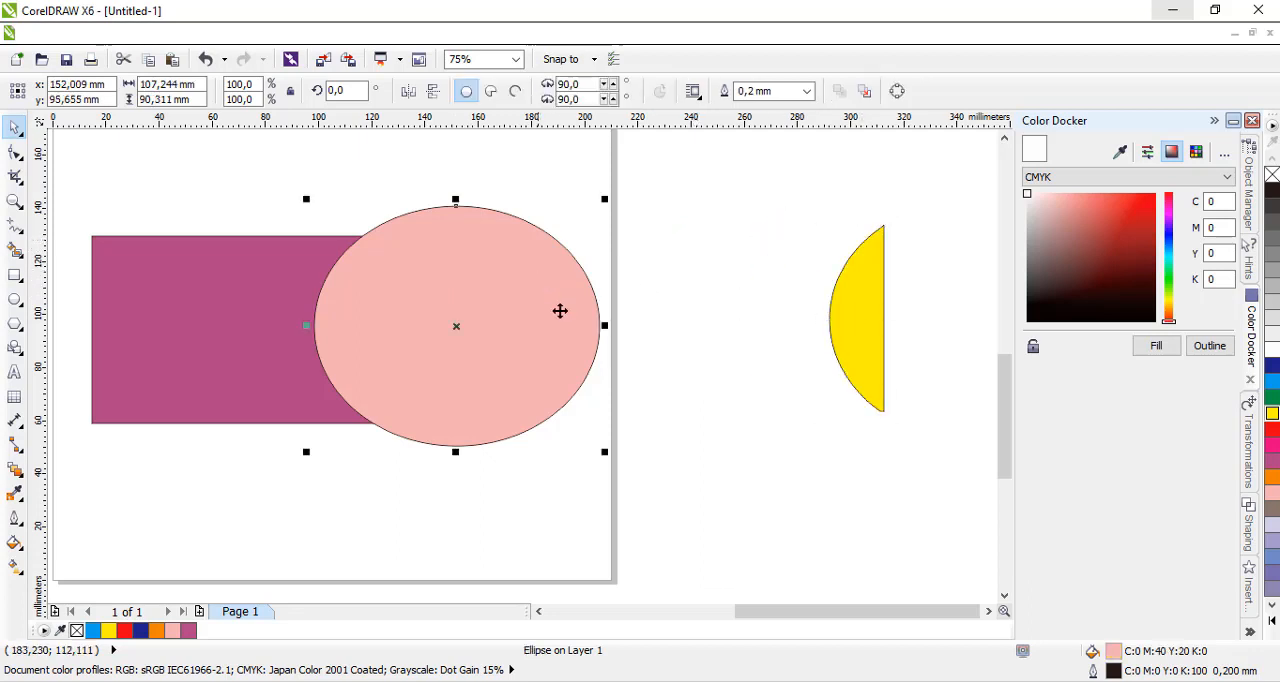
drag(604, 451, 438, 310)
drag(388, 244, 264, 303)
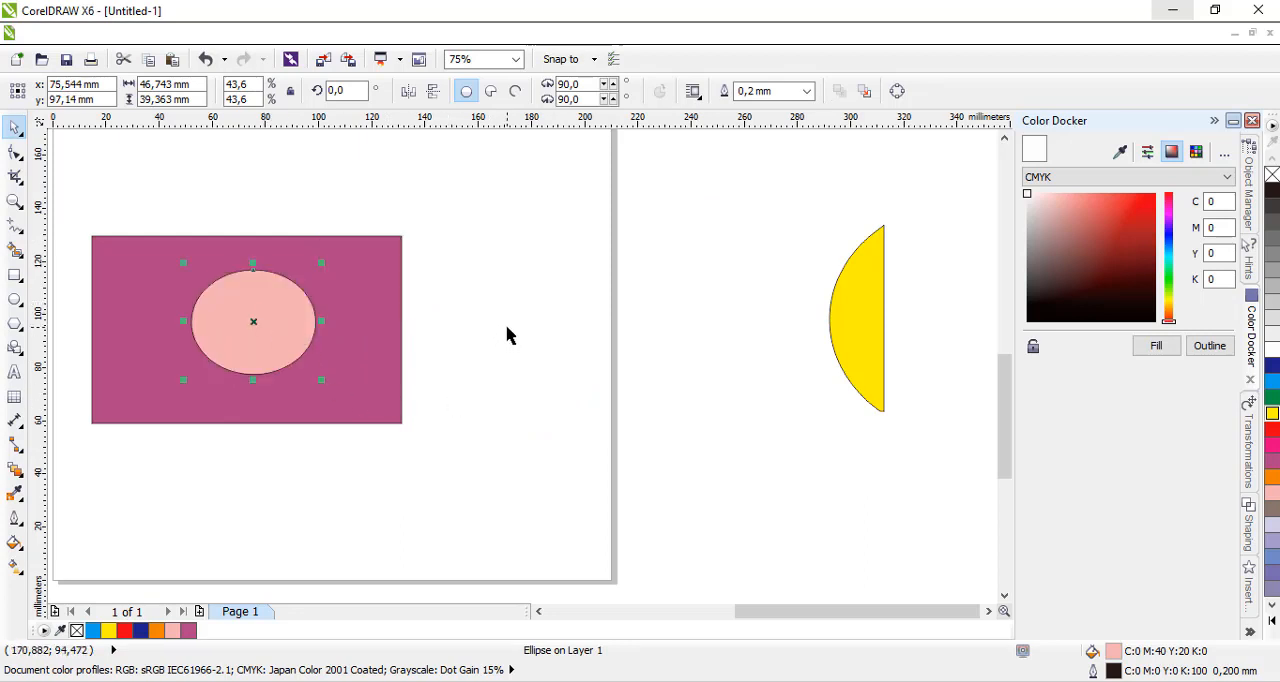
Intersect the small pink ellipse with the purple rectangle, fill the result cyan, and move both ellipses out of the rectangle.
click(451, 349)
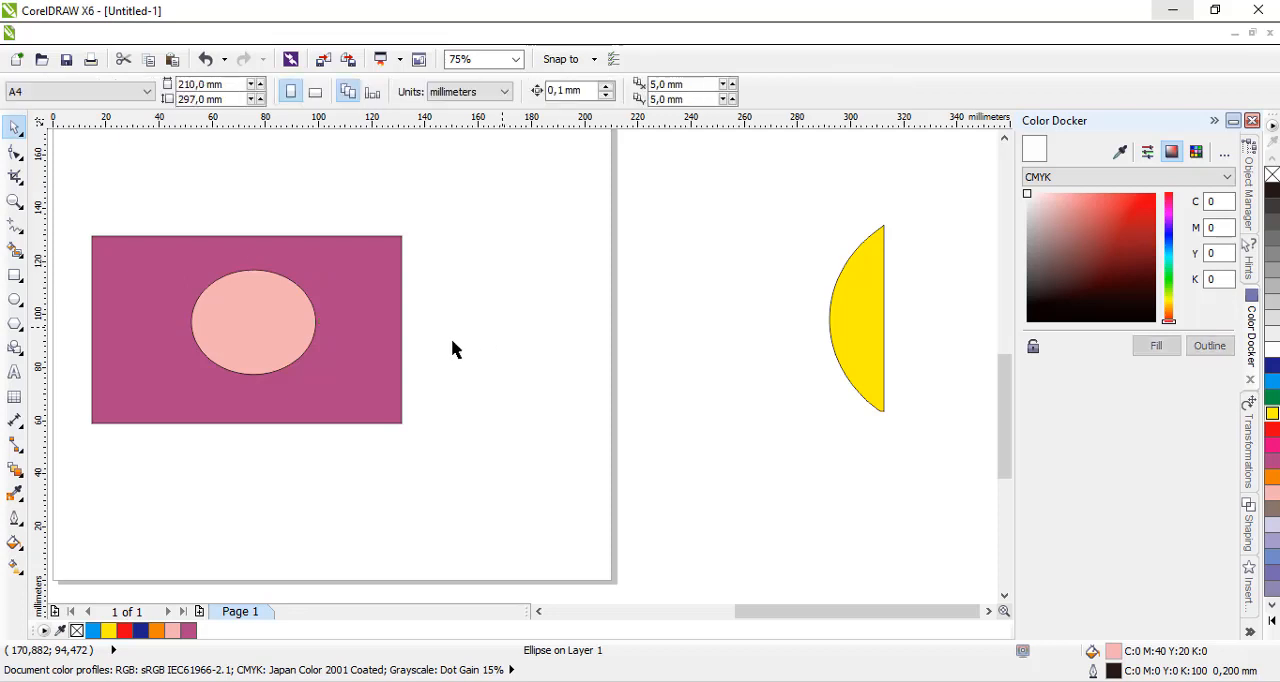
click(265, 319)
shift+click(379, 273)
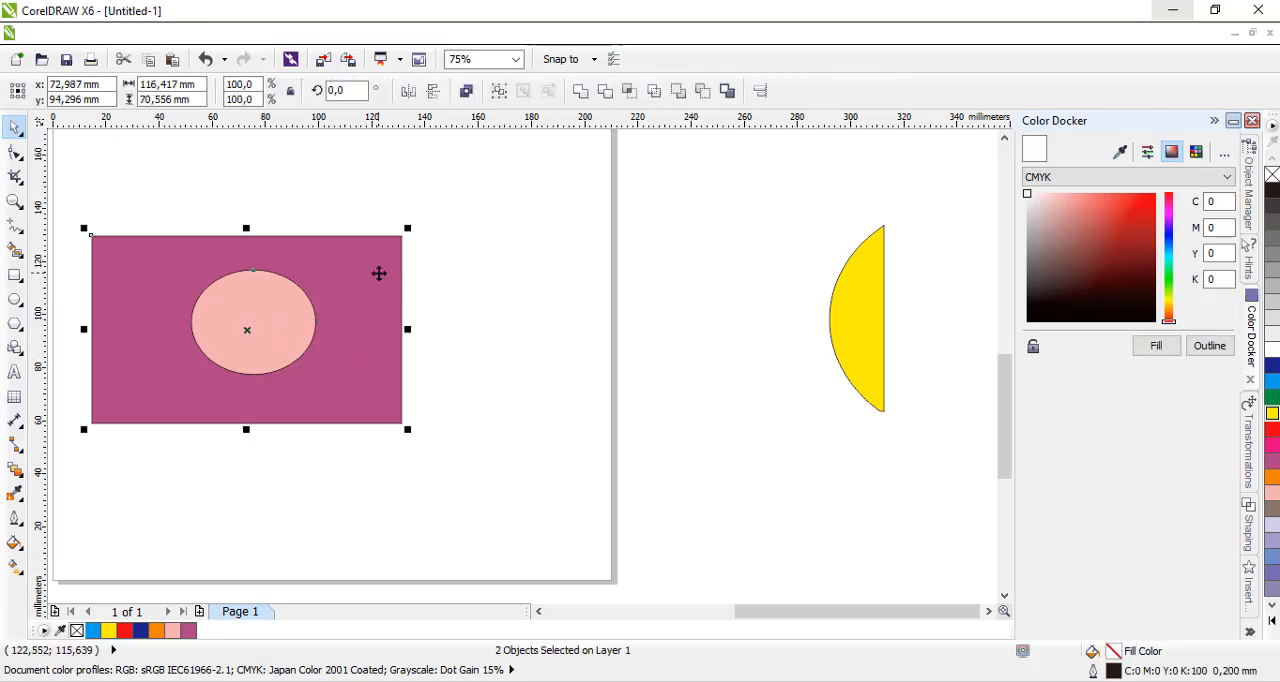
click(630, 93)
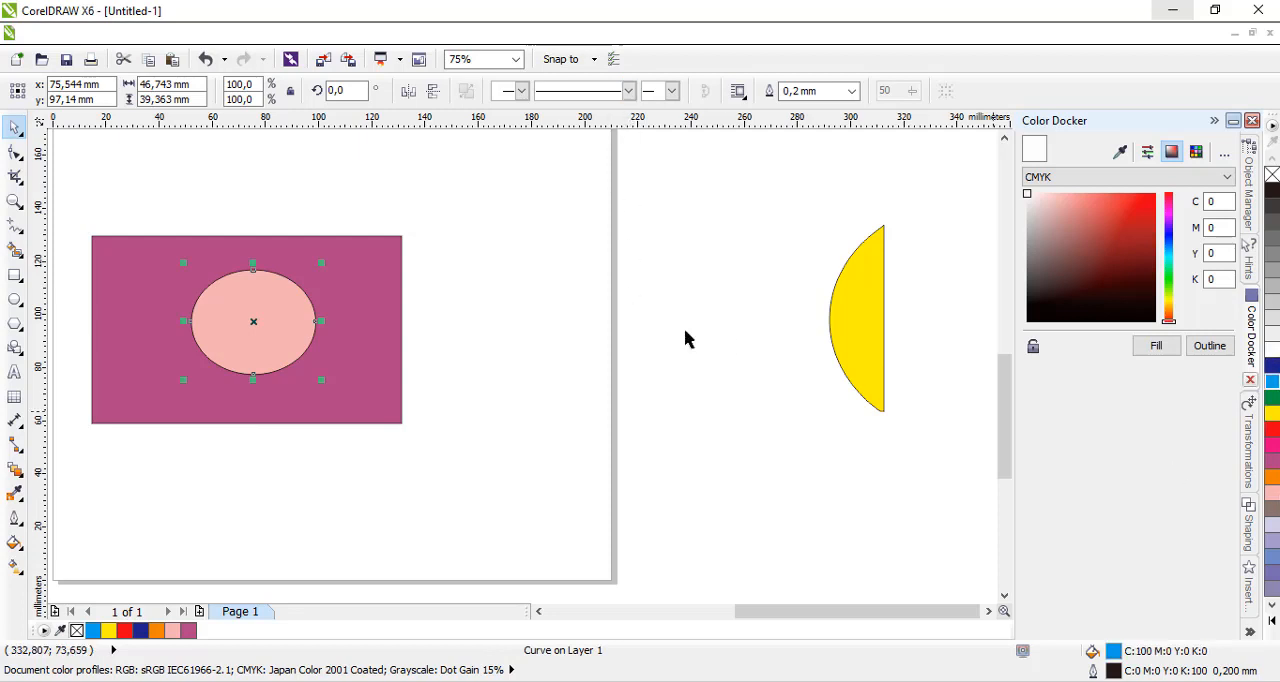
drag(296, 314, 640, 282)
drag(263, 331, 542, 442)
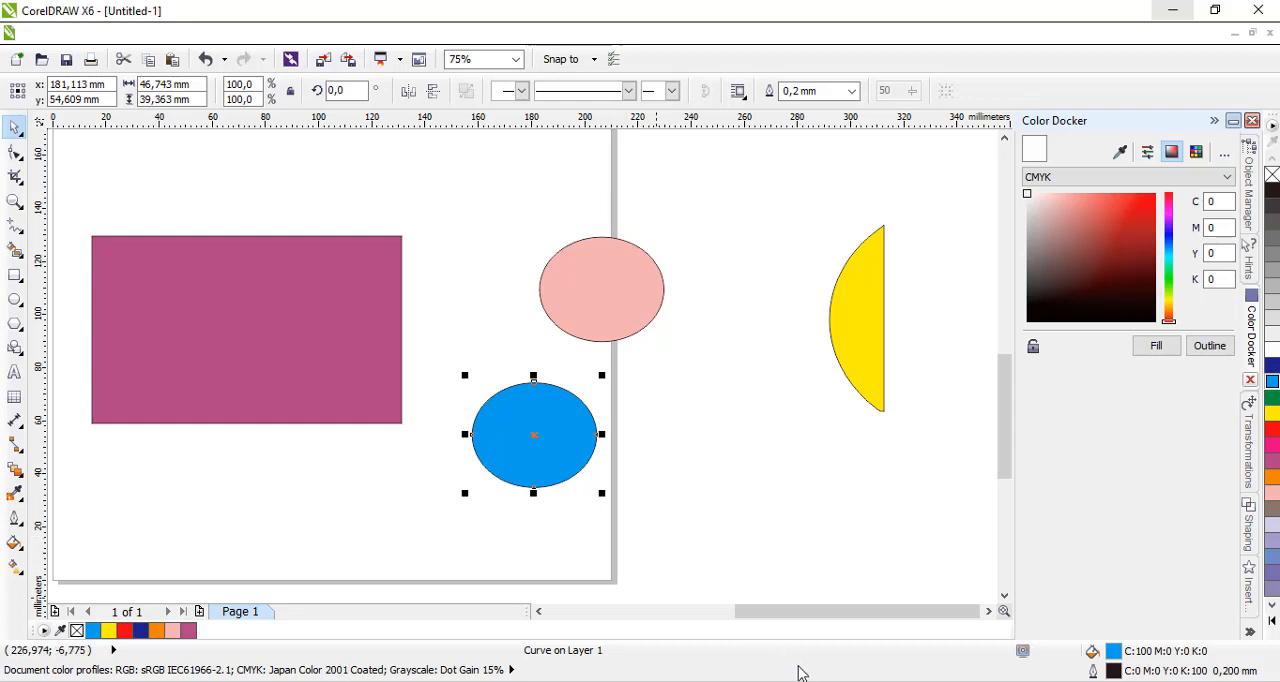
Switch to the PDF textbook in the browser and read the Intersect example and the shape editing and smudge brush section.
key(alt+Tab)
scroll(737, 525, down, 10)
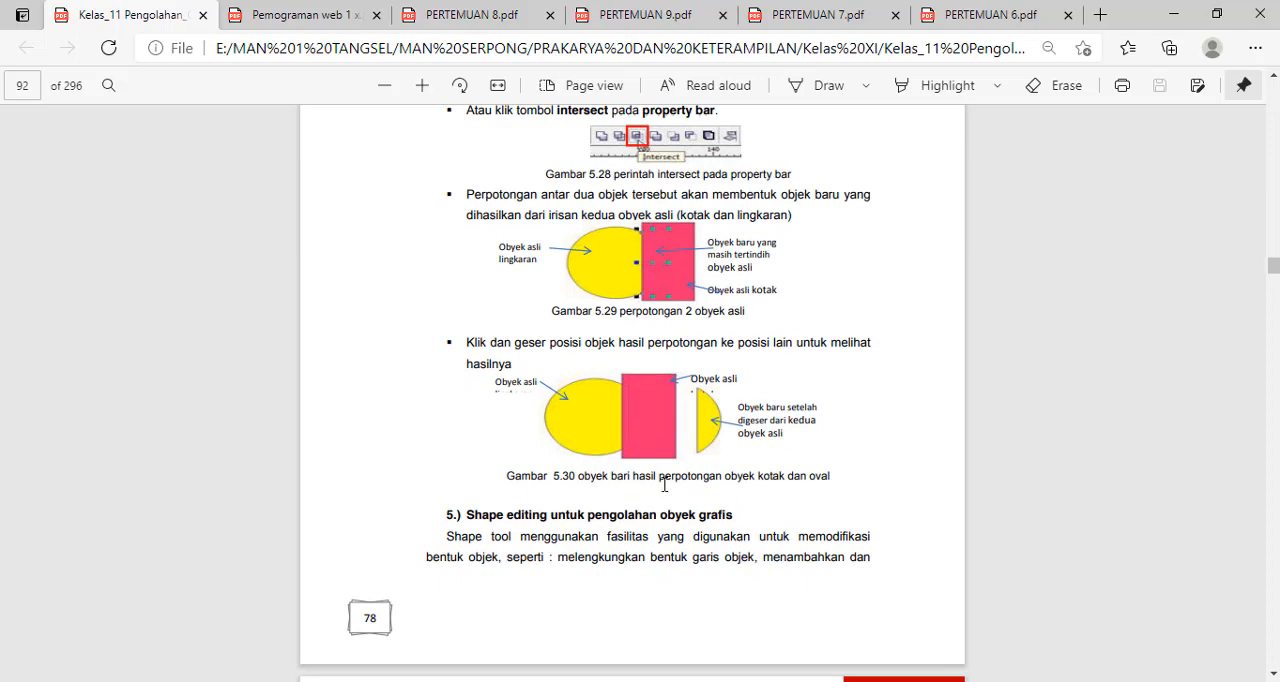
scroll(586, 390, down, 4)
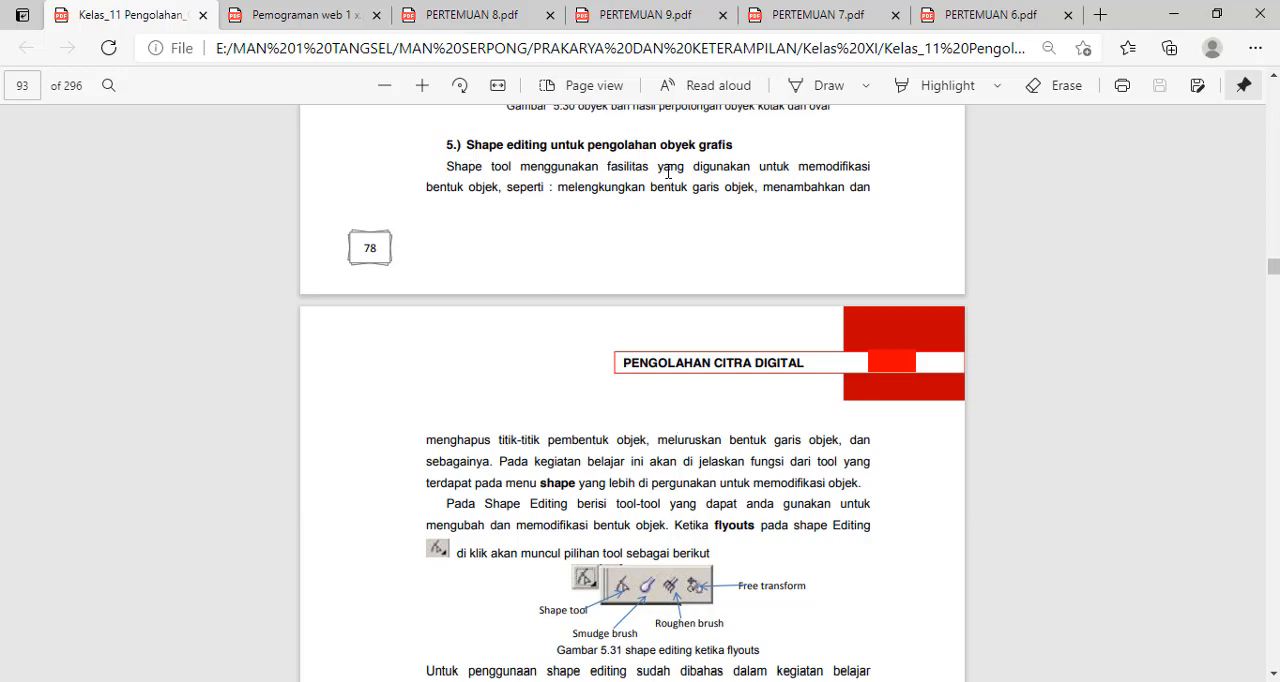
scroll(721, 158, down, 6)
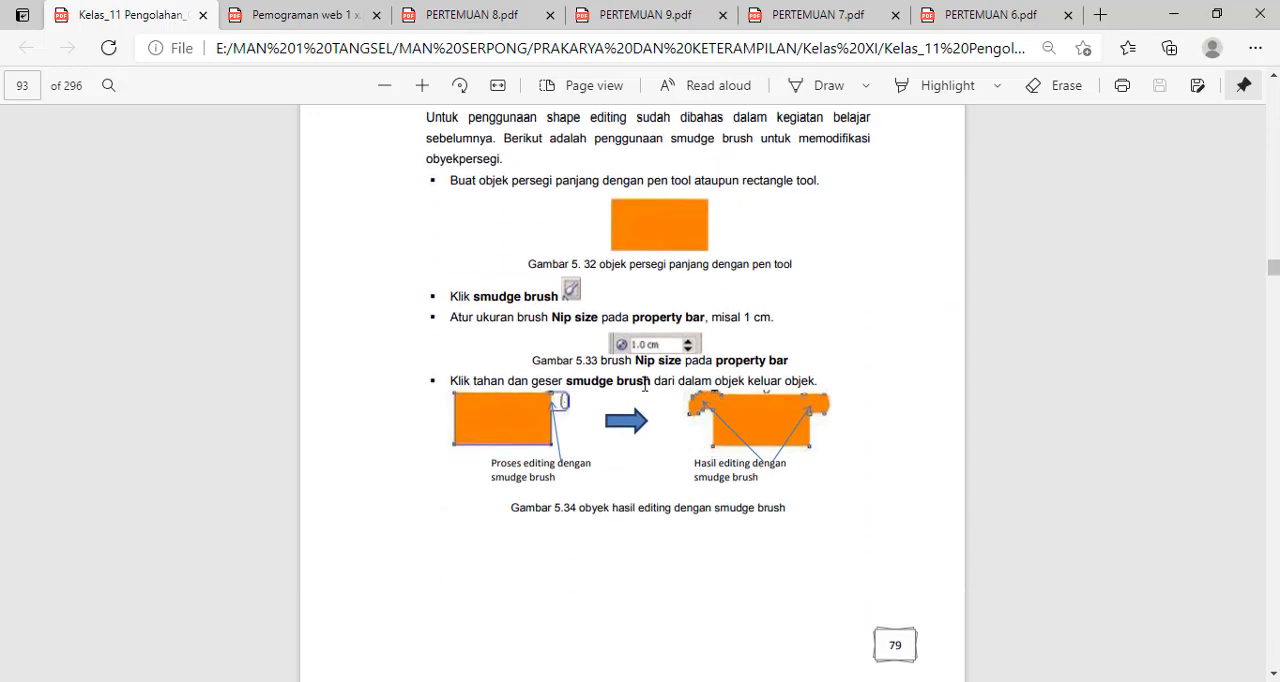
scroll(668, 344, up, 4)
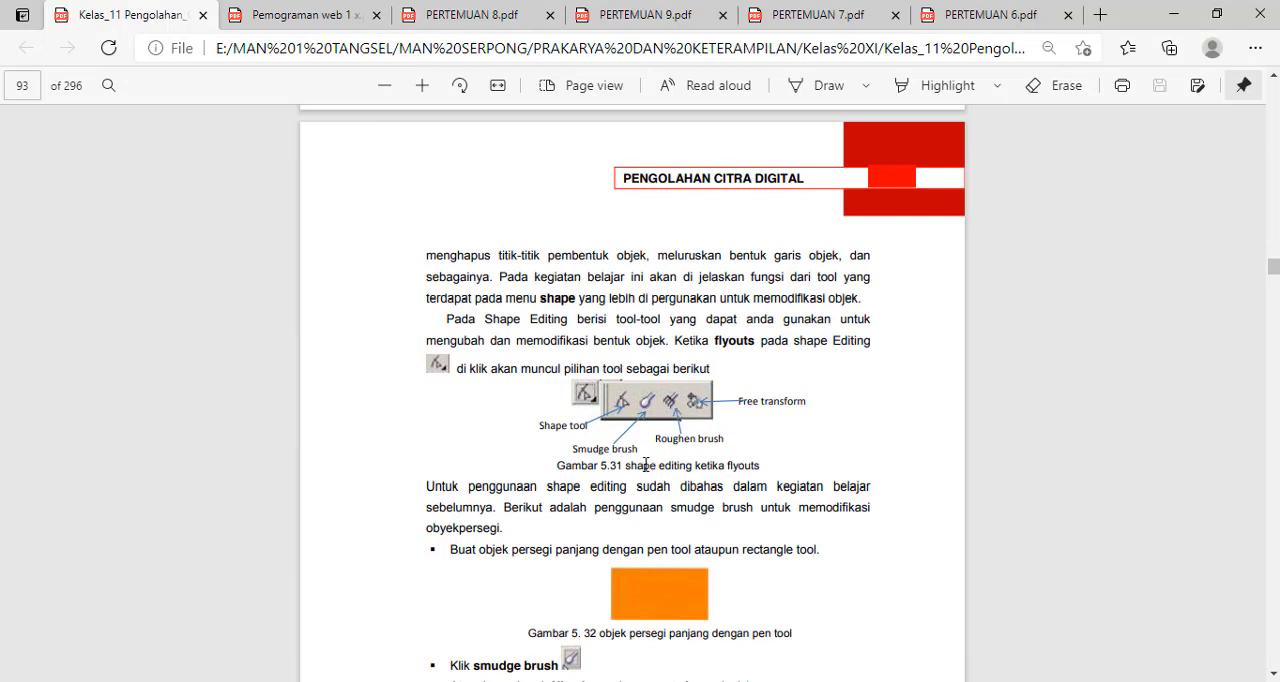
scroll(785, 618, down, 9)
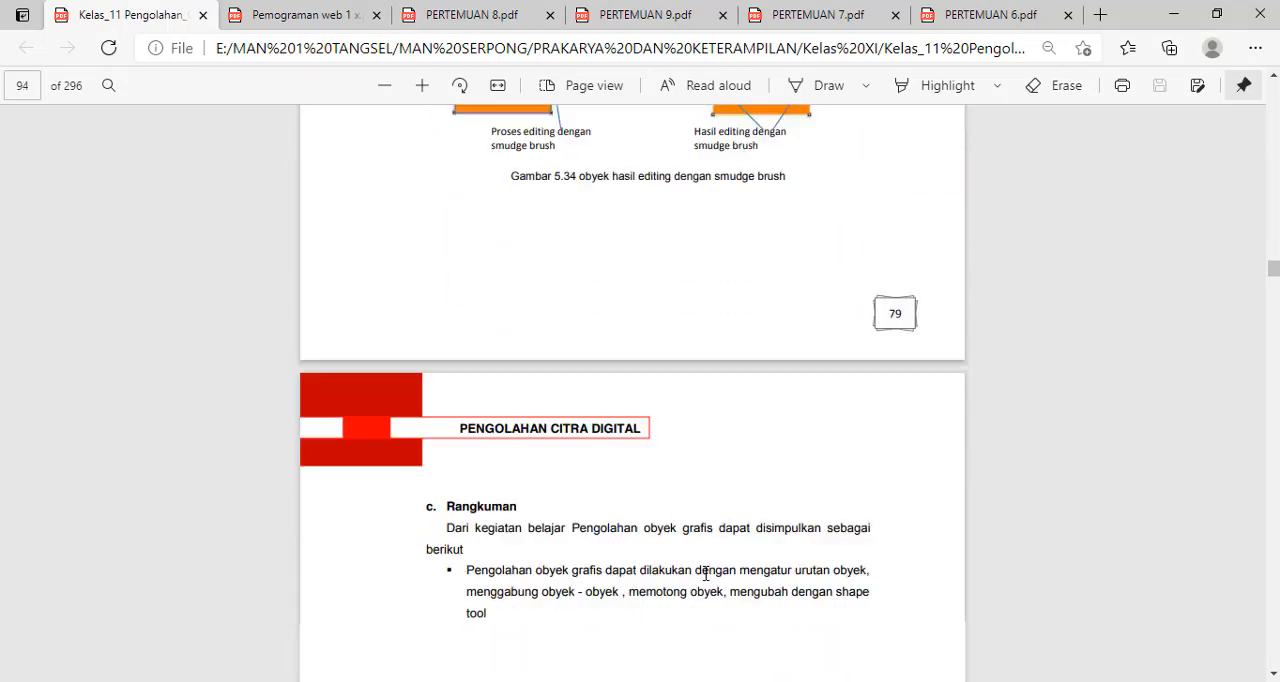
Switch back to CorelDRAW and use the Shape tool to pull the cyan ellipse's top node upward and its right node outward.
key(alt+Tab)
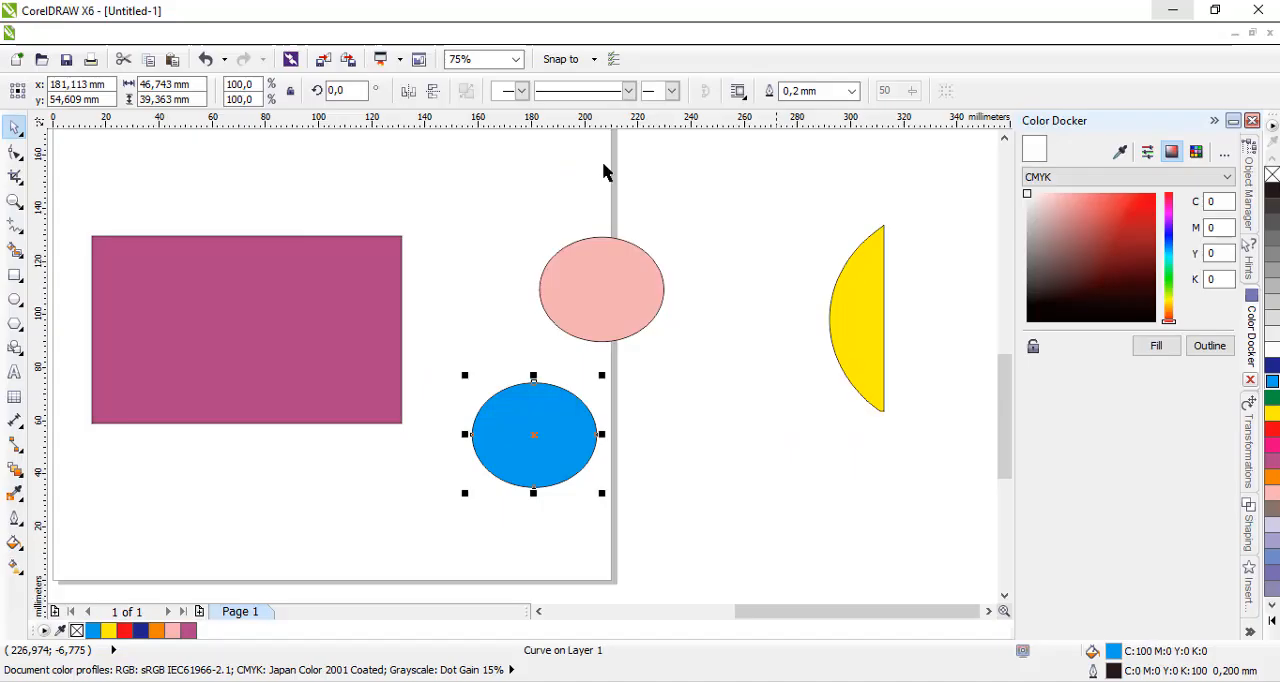
drag(564, 419, 536, 406)
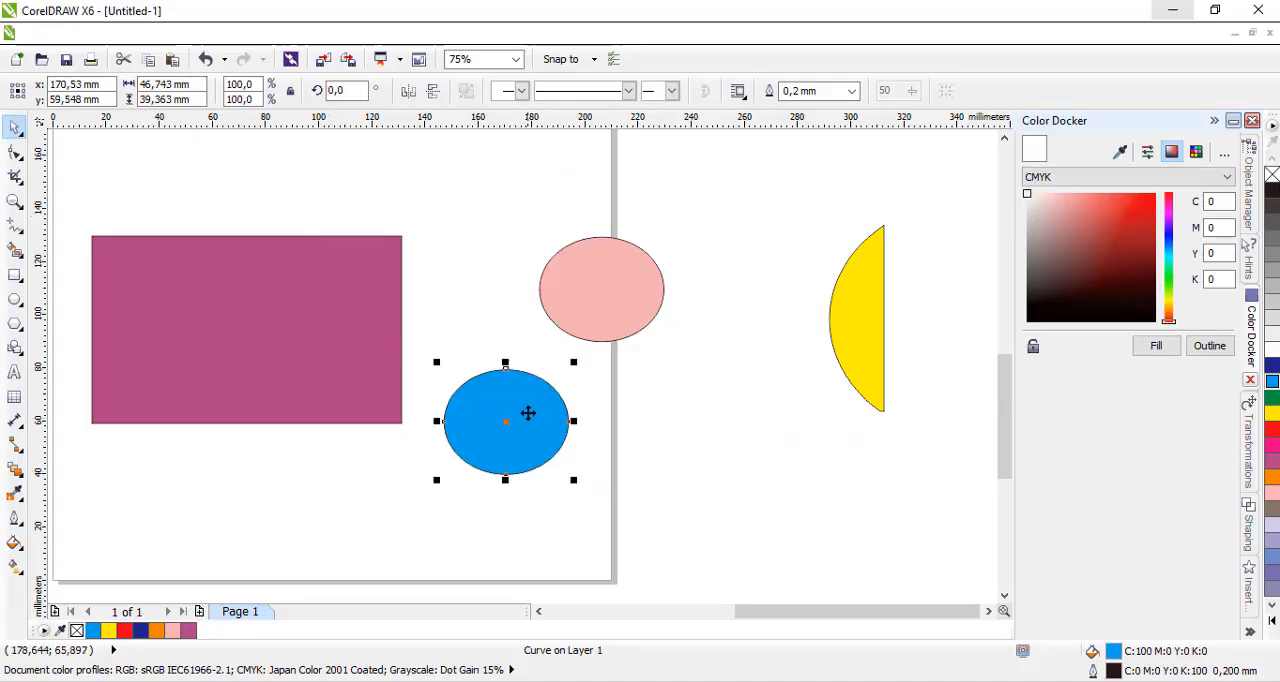
click(17, 158)
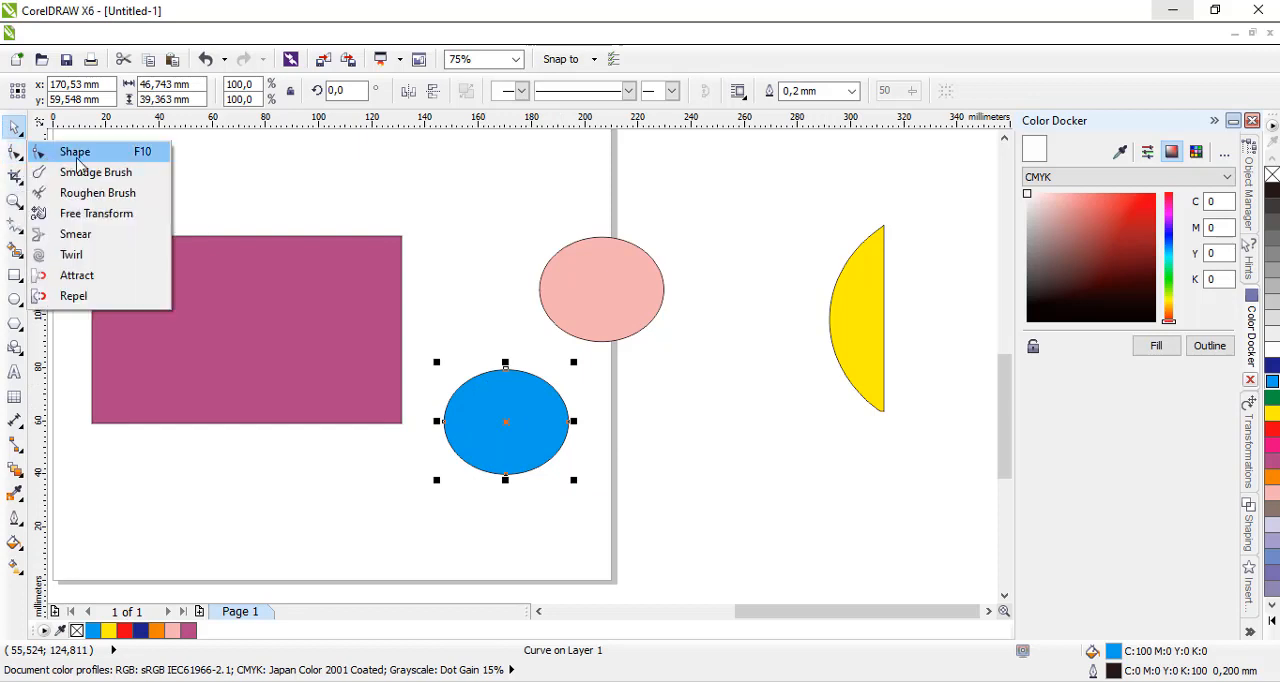
click(80, 155)
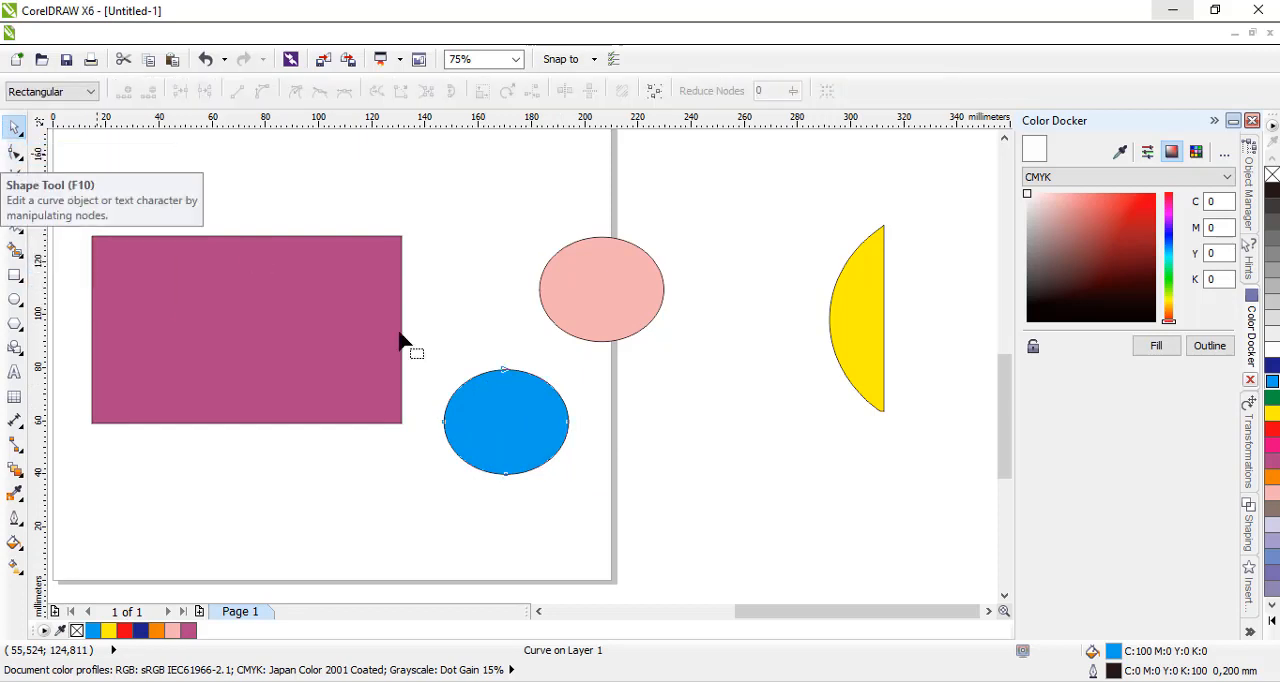
drag(506, 372, 488, 306)
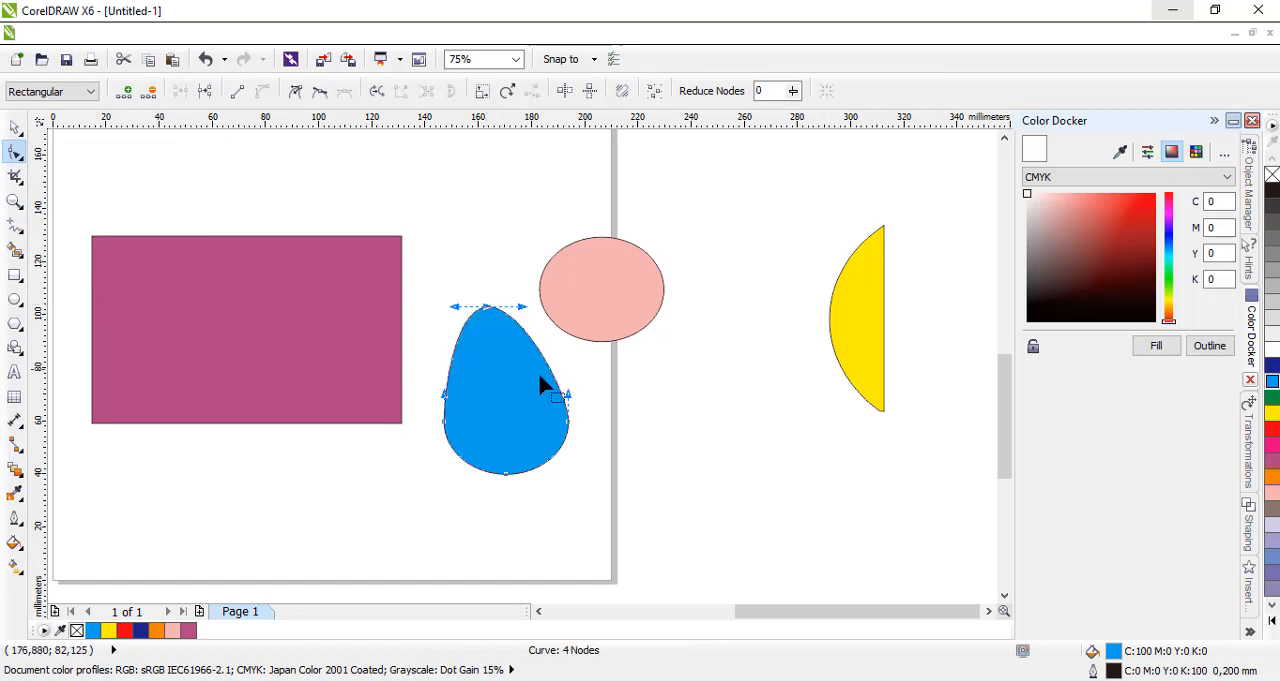
drag(568, 426, 677, 436)
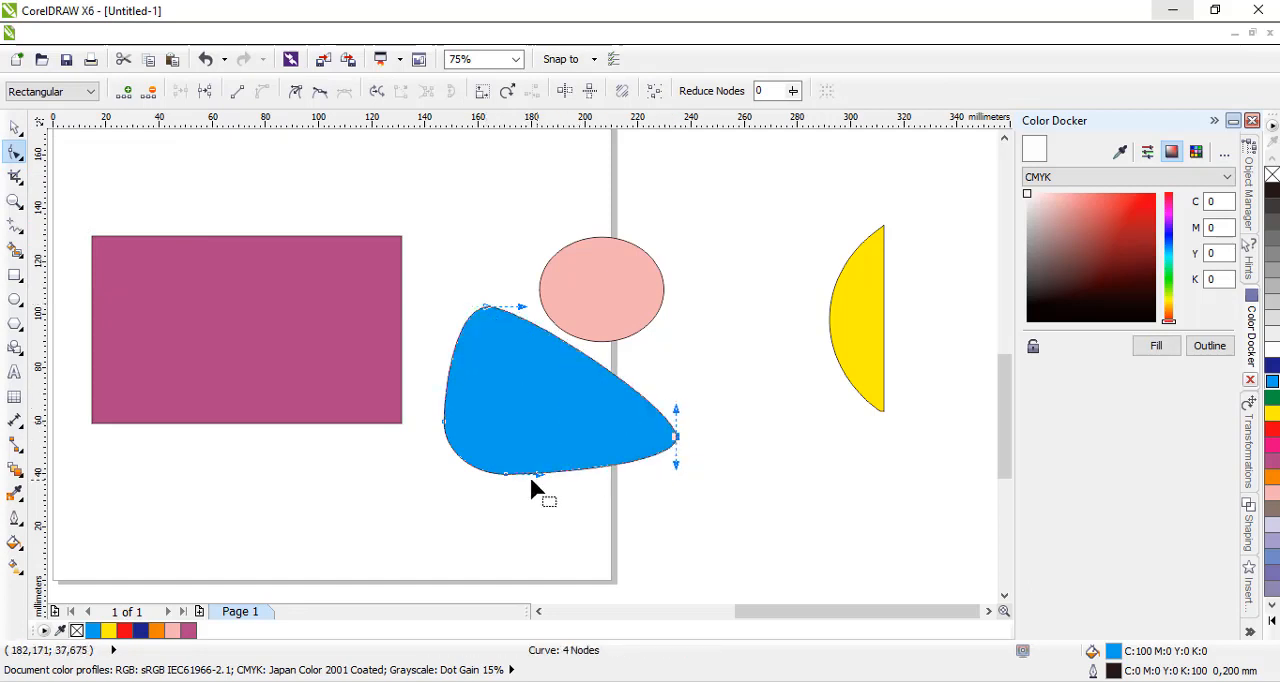
Bend the cyan curve's lower and upper segments into a twisted form and move its left node inward and upward.
drag(517, 480, 476, 522)
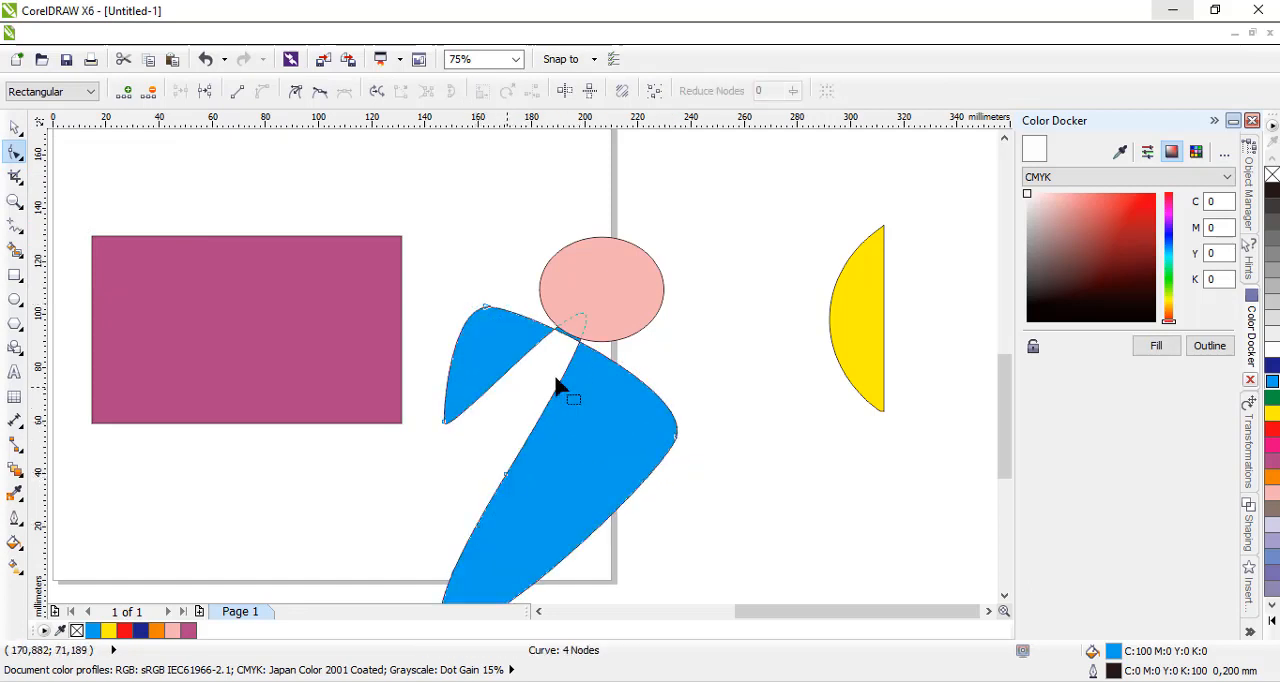
drag(565, 352, 475, 461)
drag(658, 403, 656, 408)
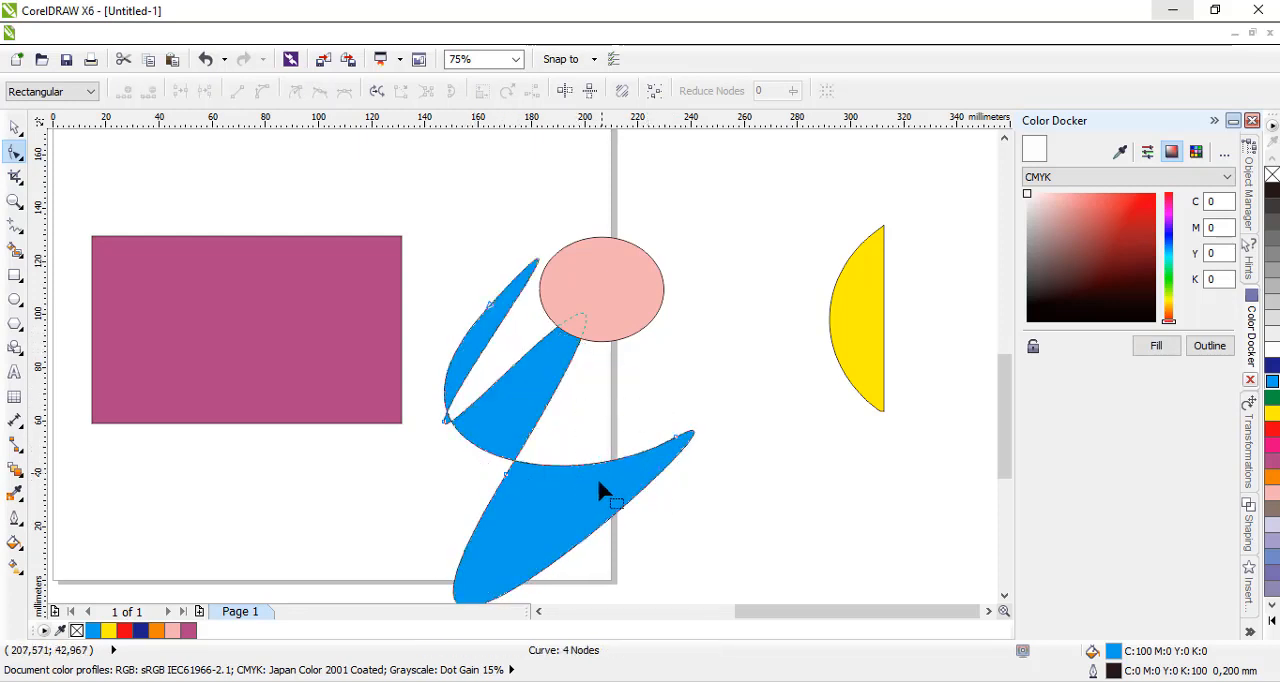
drag(446, 421, 491, 370)
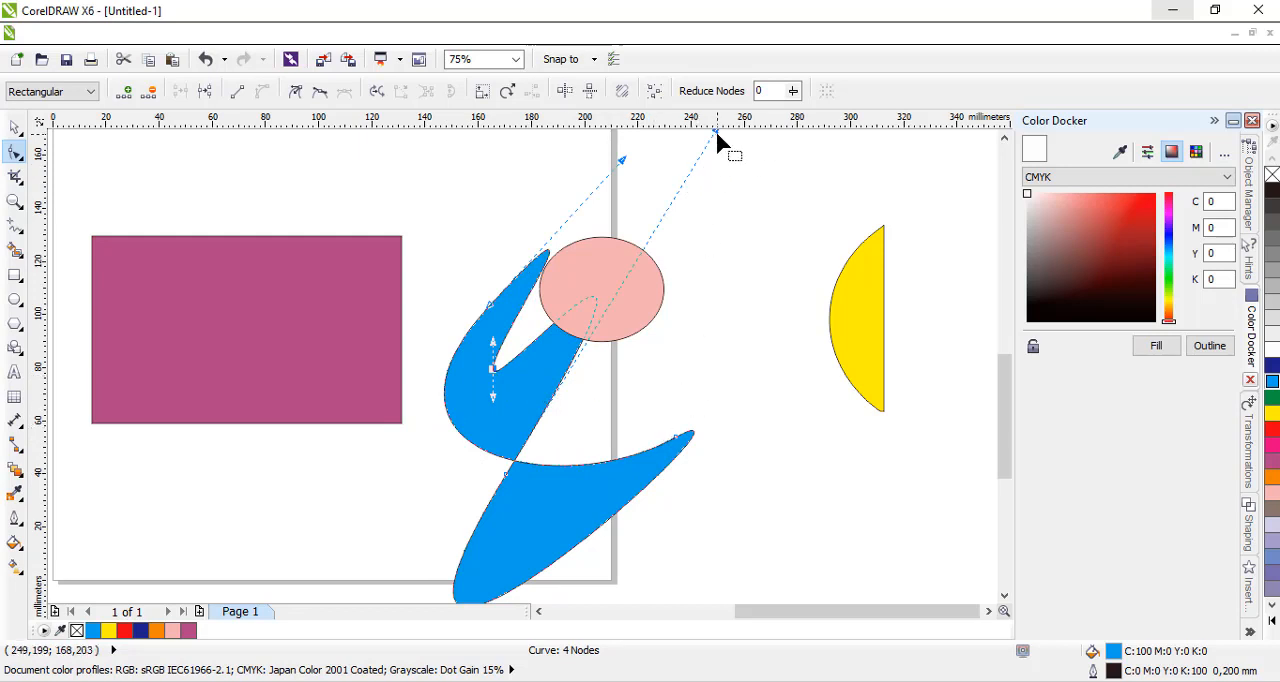
Move the cyan curve's upper-left node outward and swing its handle toward the pink ellipse, then steepen the right node's handle to reshape the lower lobe.
drag(717, 134, 796, 278)
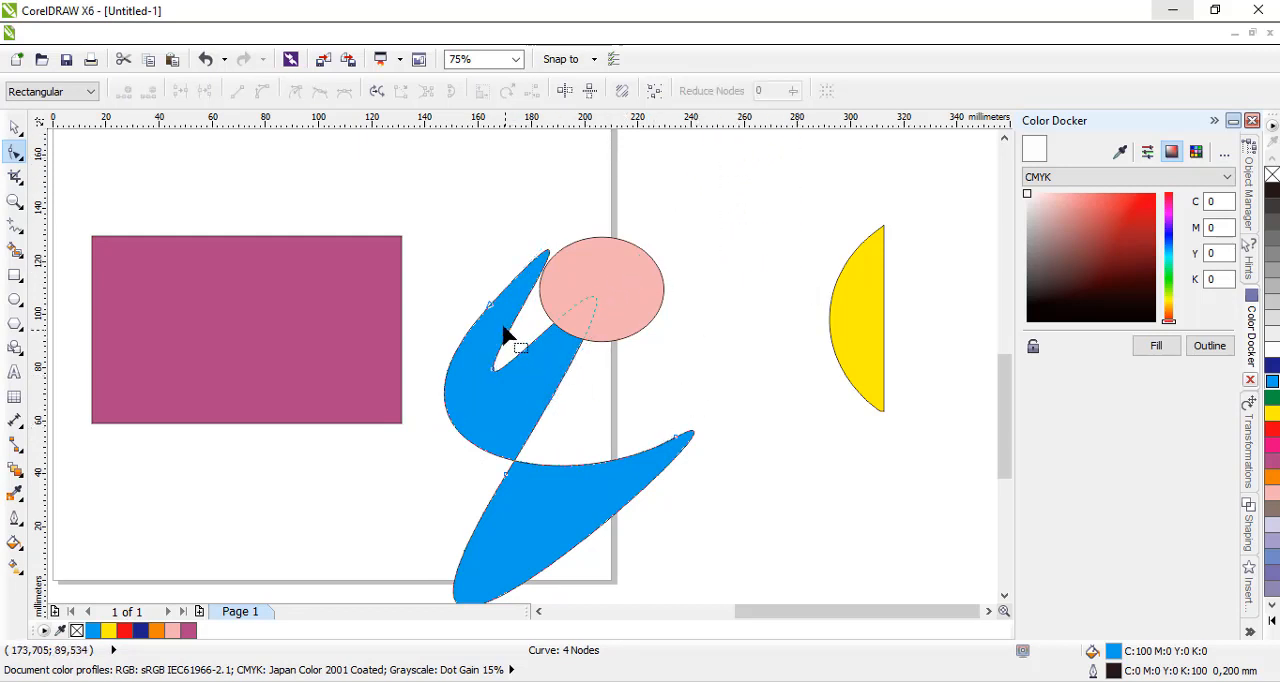
drag(490, 310, 443, 280)
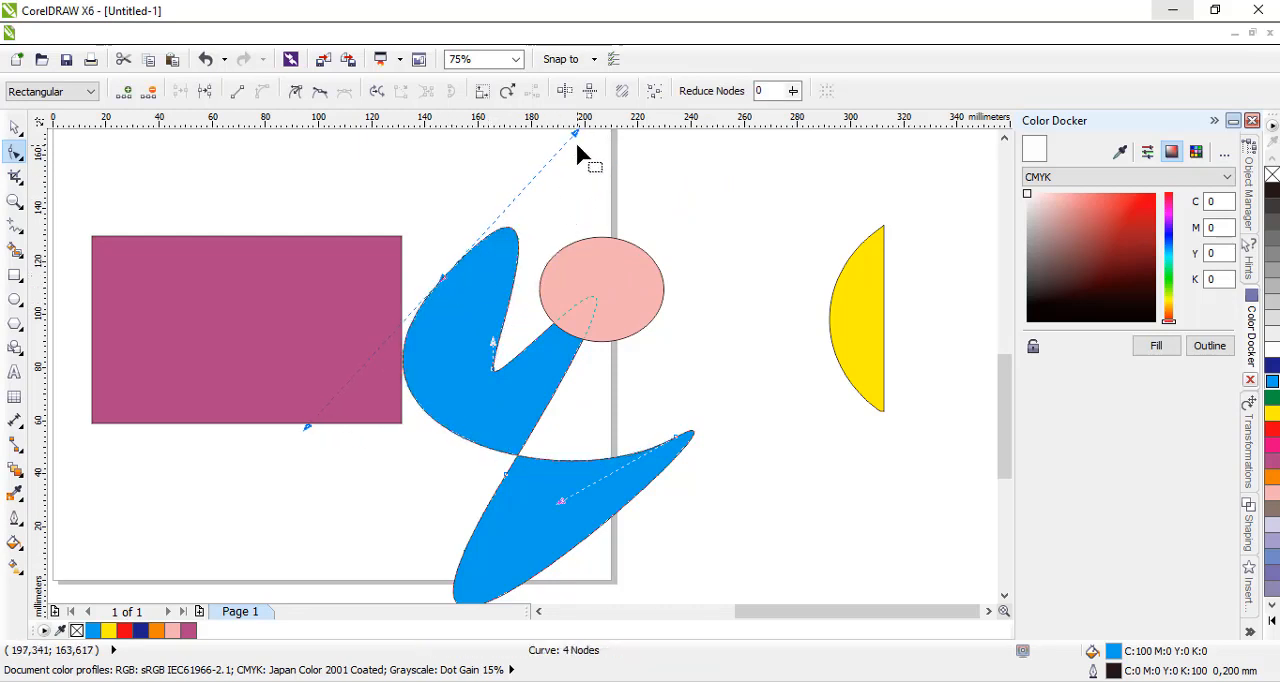
drag(576, 133, 660, 230)
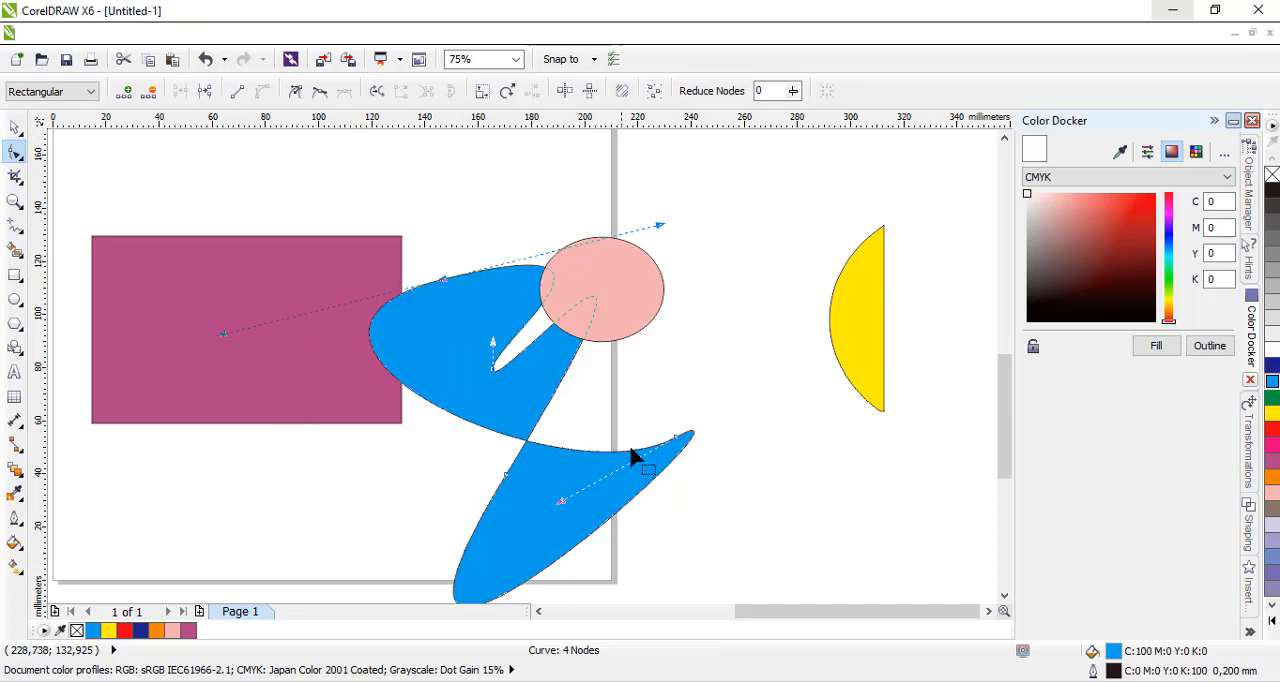
drag(558, 505, 697, 372)
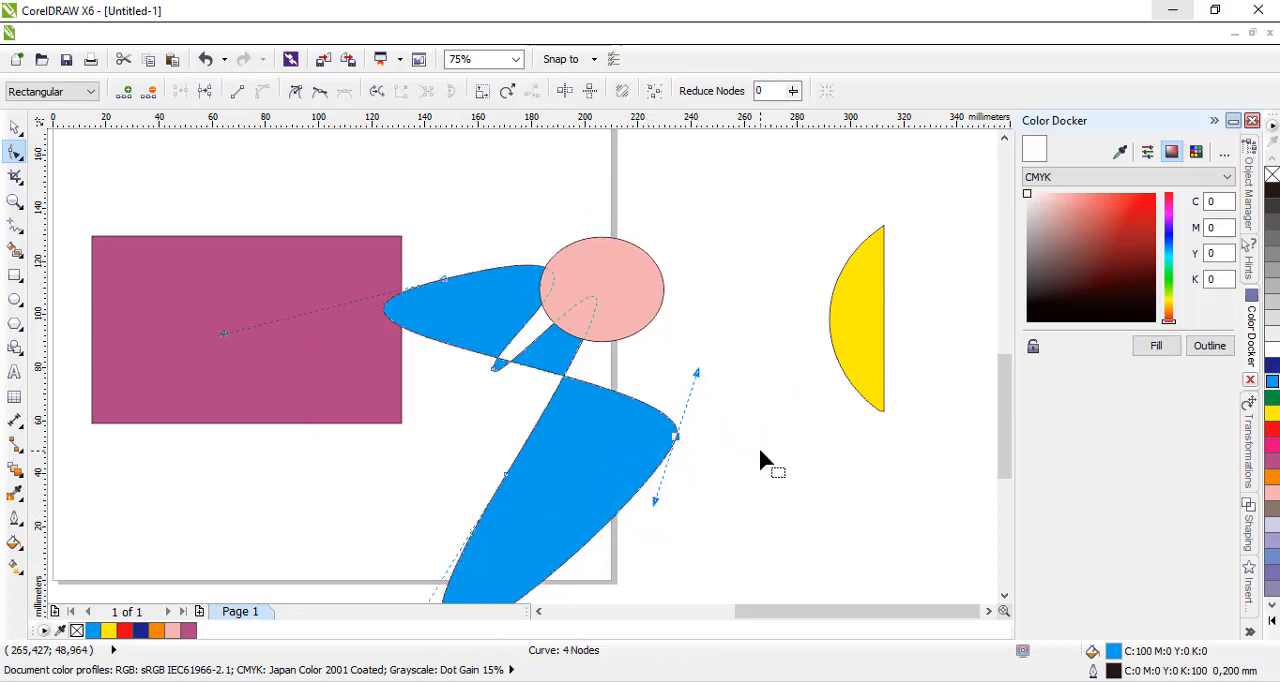
Move the cyan curve off the page behind the yellow shape and shift the purple rectangle slightly right and down.
click(15, 127)
click(300, 305)
drag(448, 302, 784, 247)
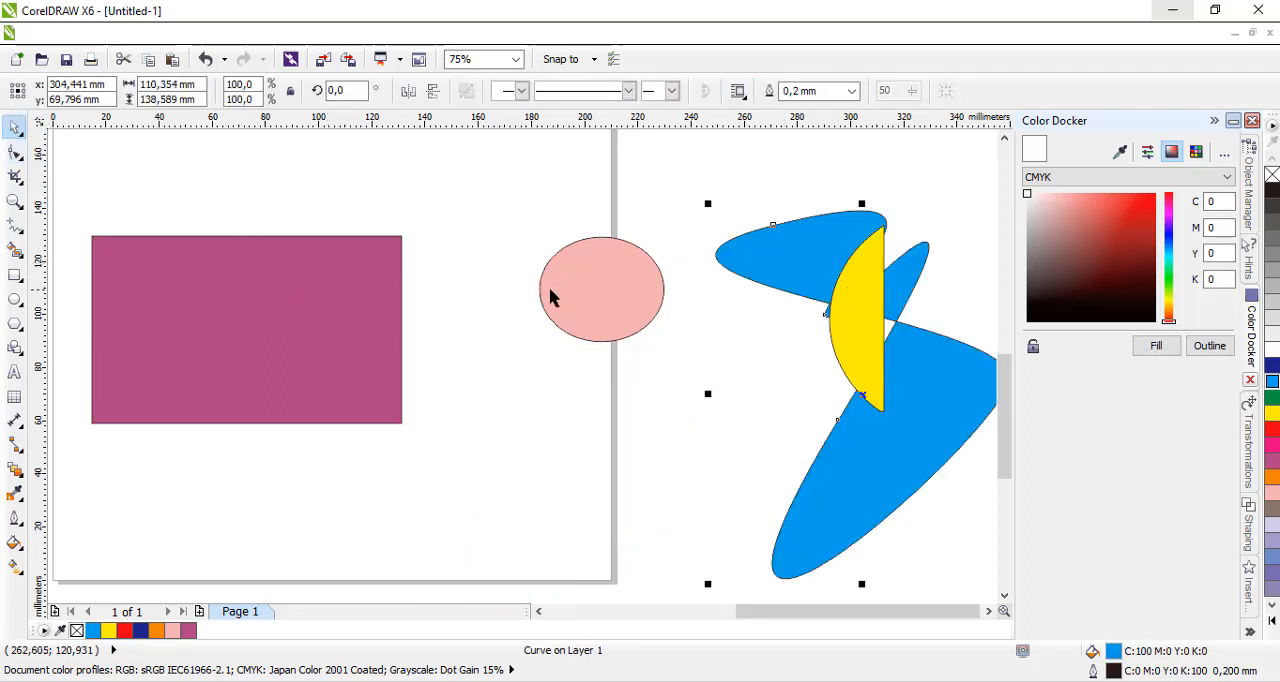
click(262, 282)
drag(268, 297, 317, 322)
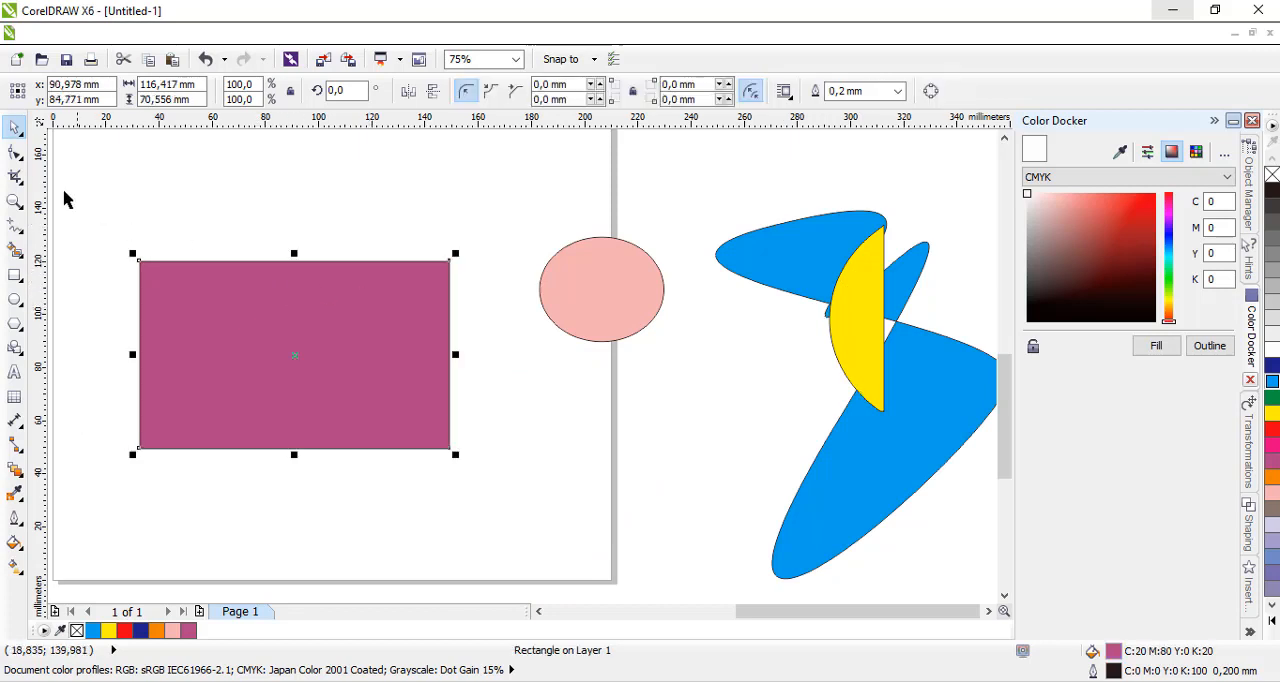
Round all corners of the purple rectangle with the Shape tool to a radius of about 12 mm.
click(13, 154)
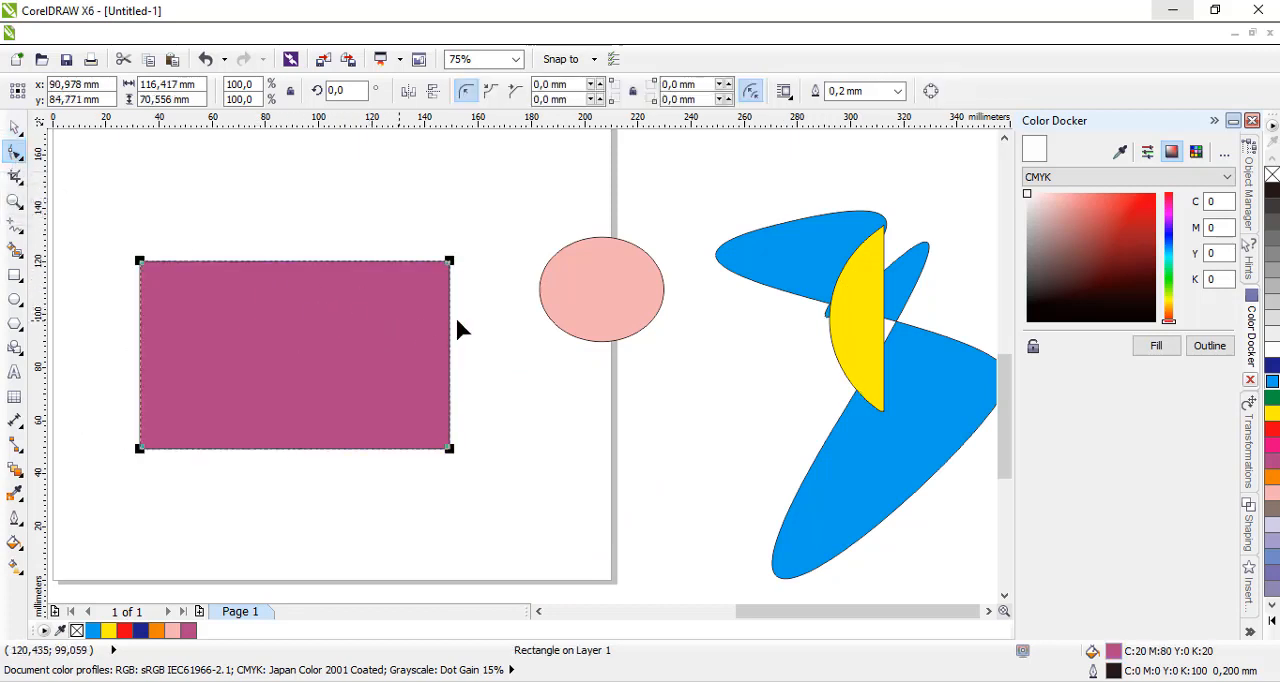
drag(450, 261, 446, 312)
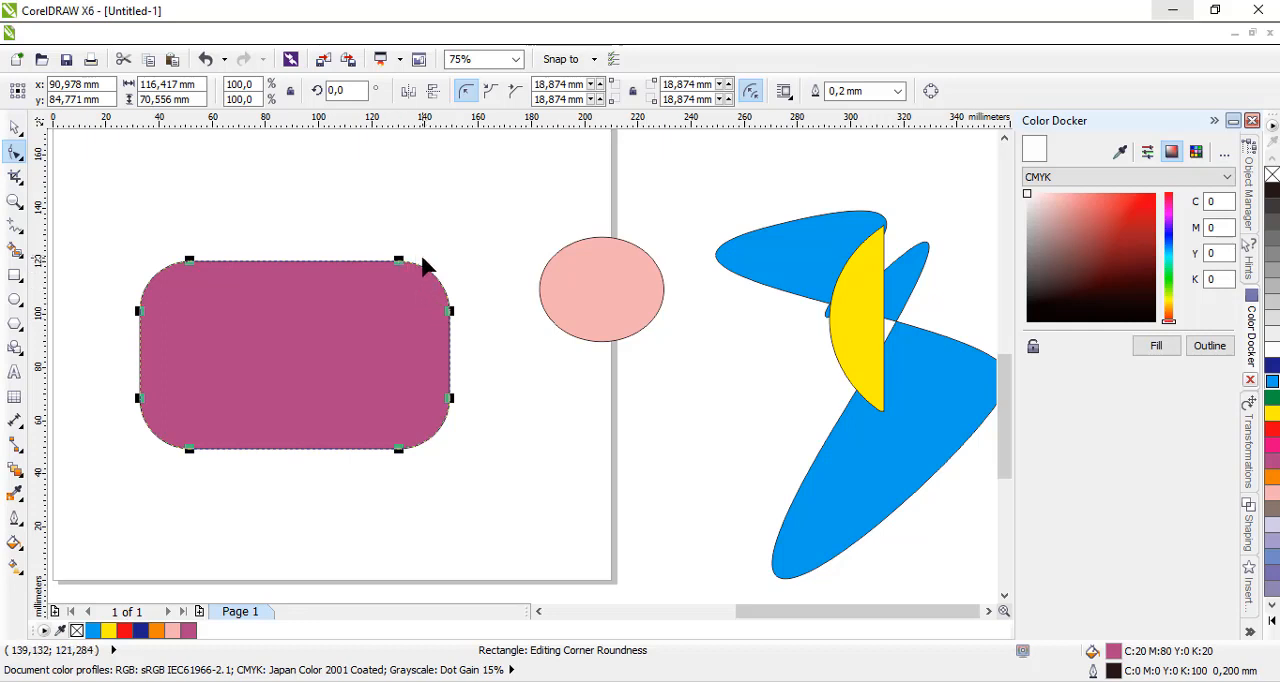
drag(399, 261, 416, 262)
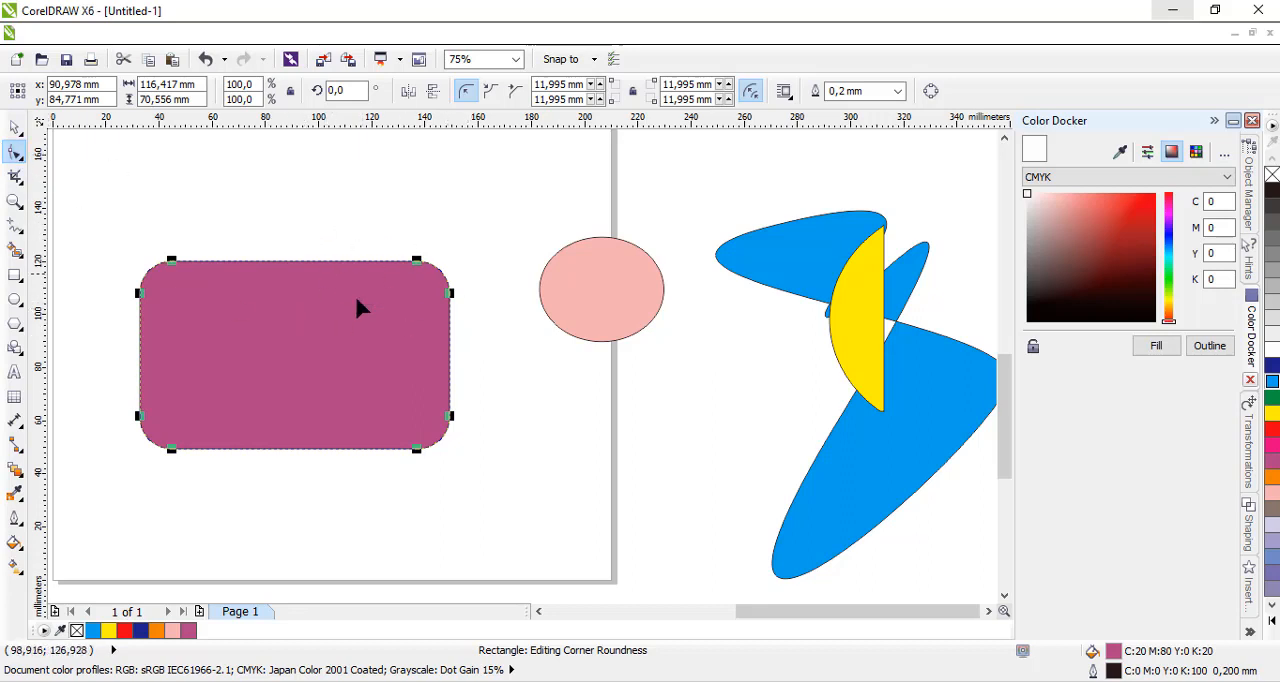
click(14, 127)
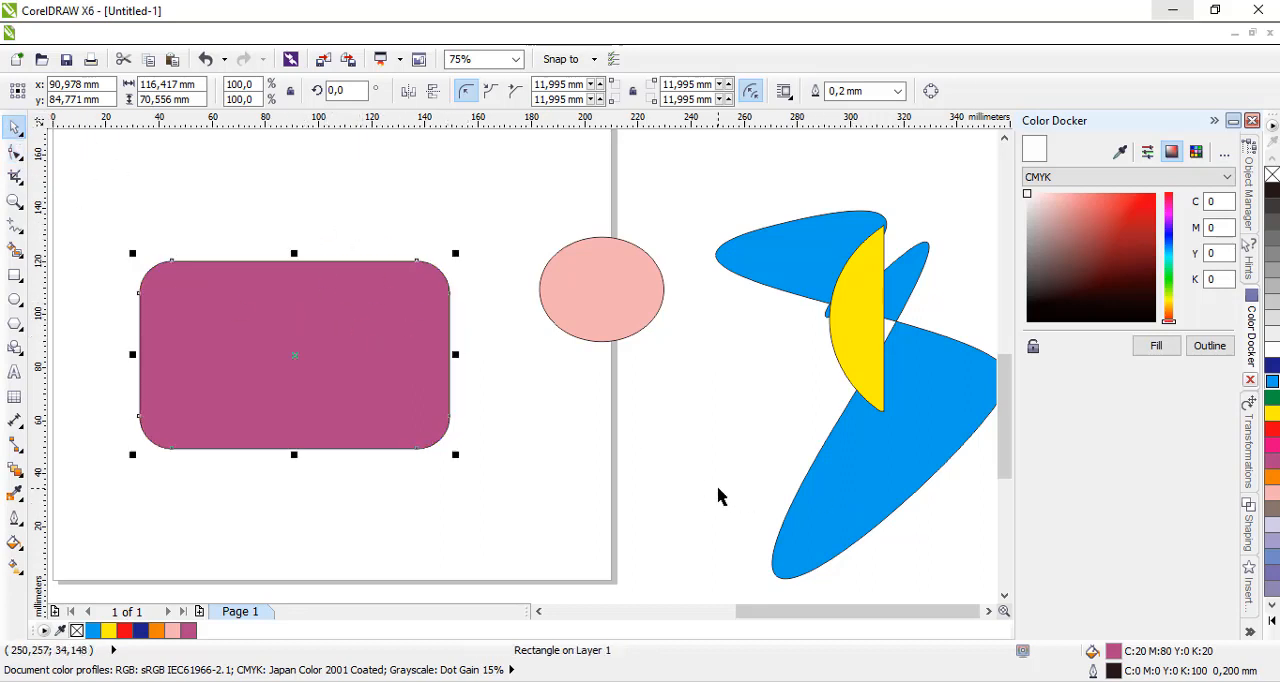